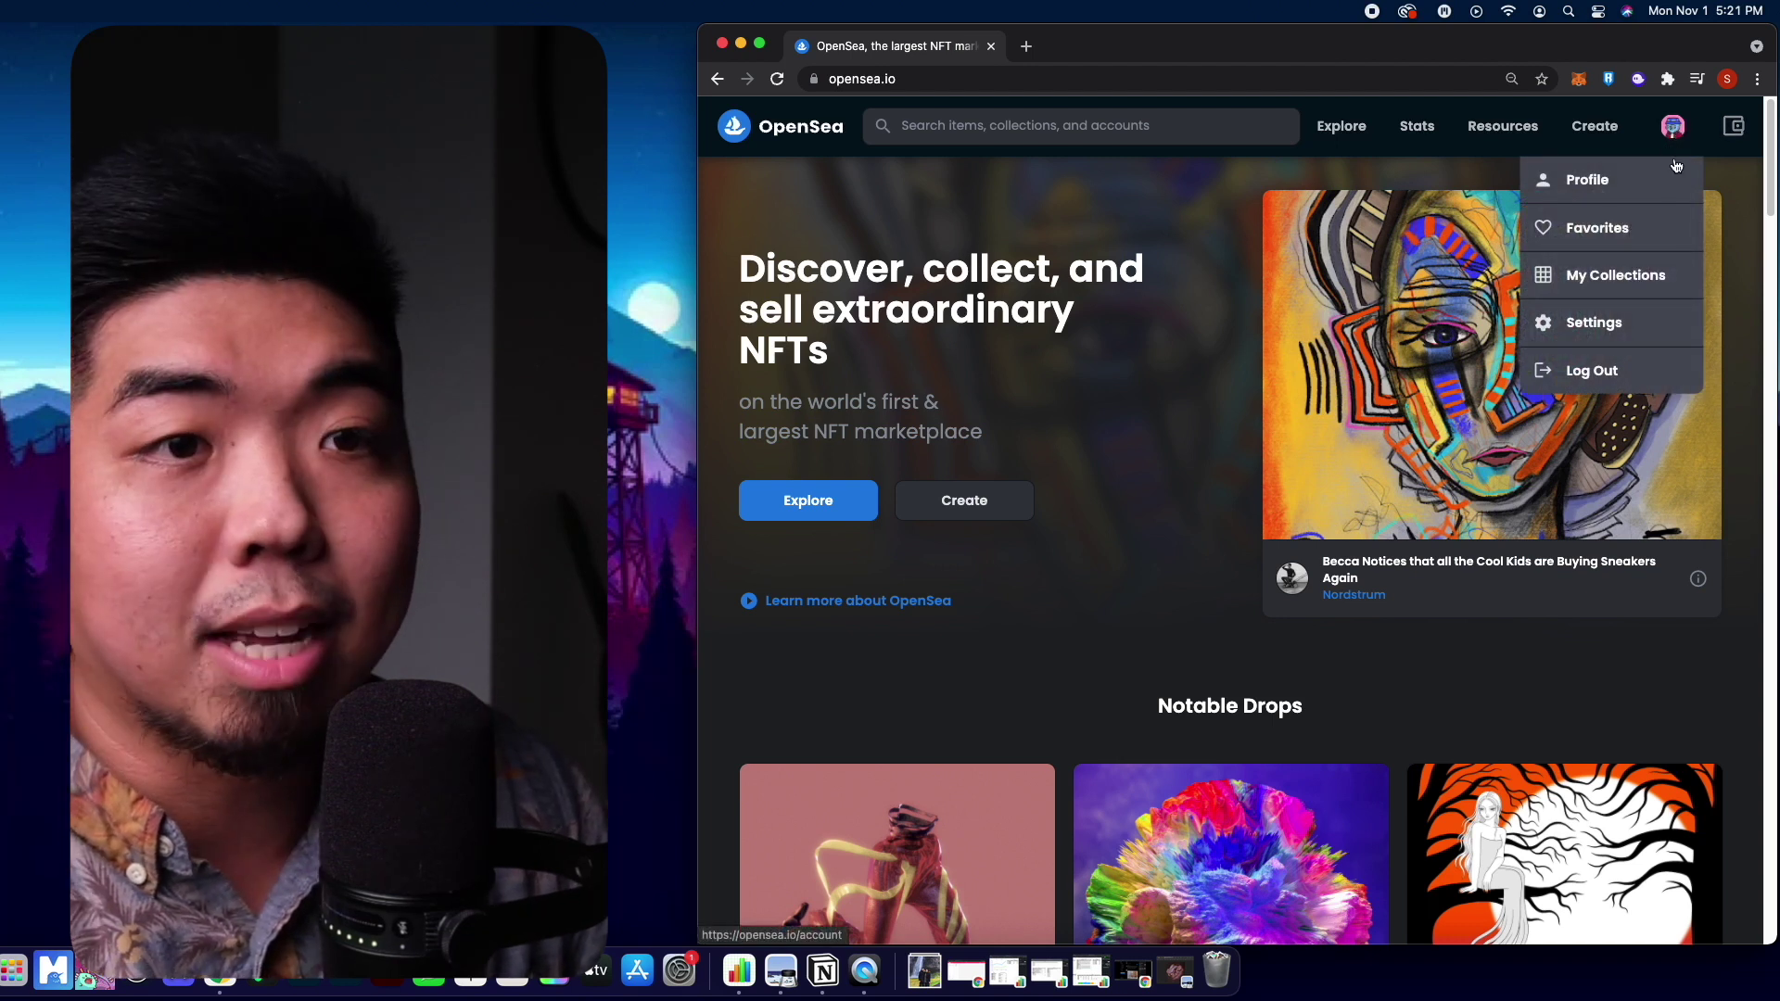
- Open My Collections from the profile avatar menu, listing Watase Family and Cr333tures
mouse_move(1674, 139)
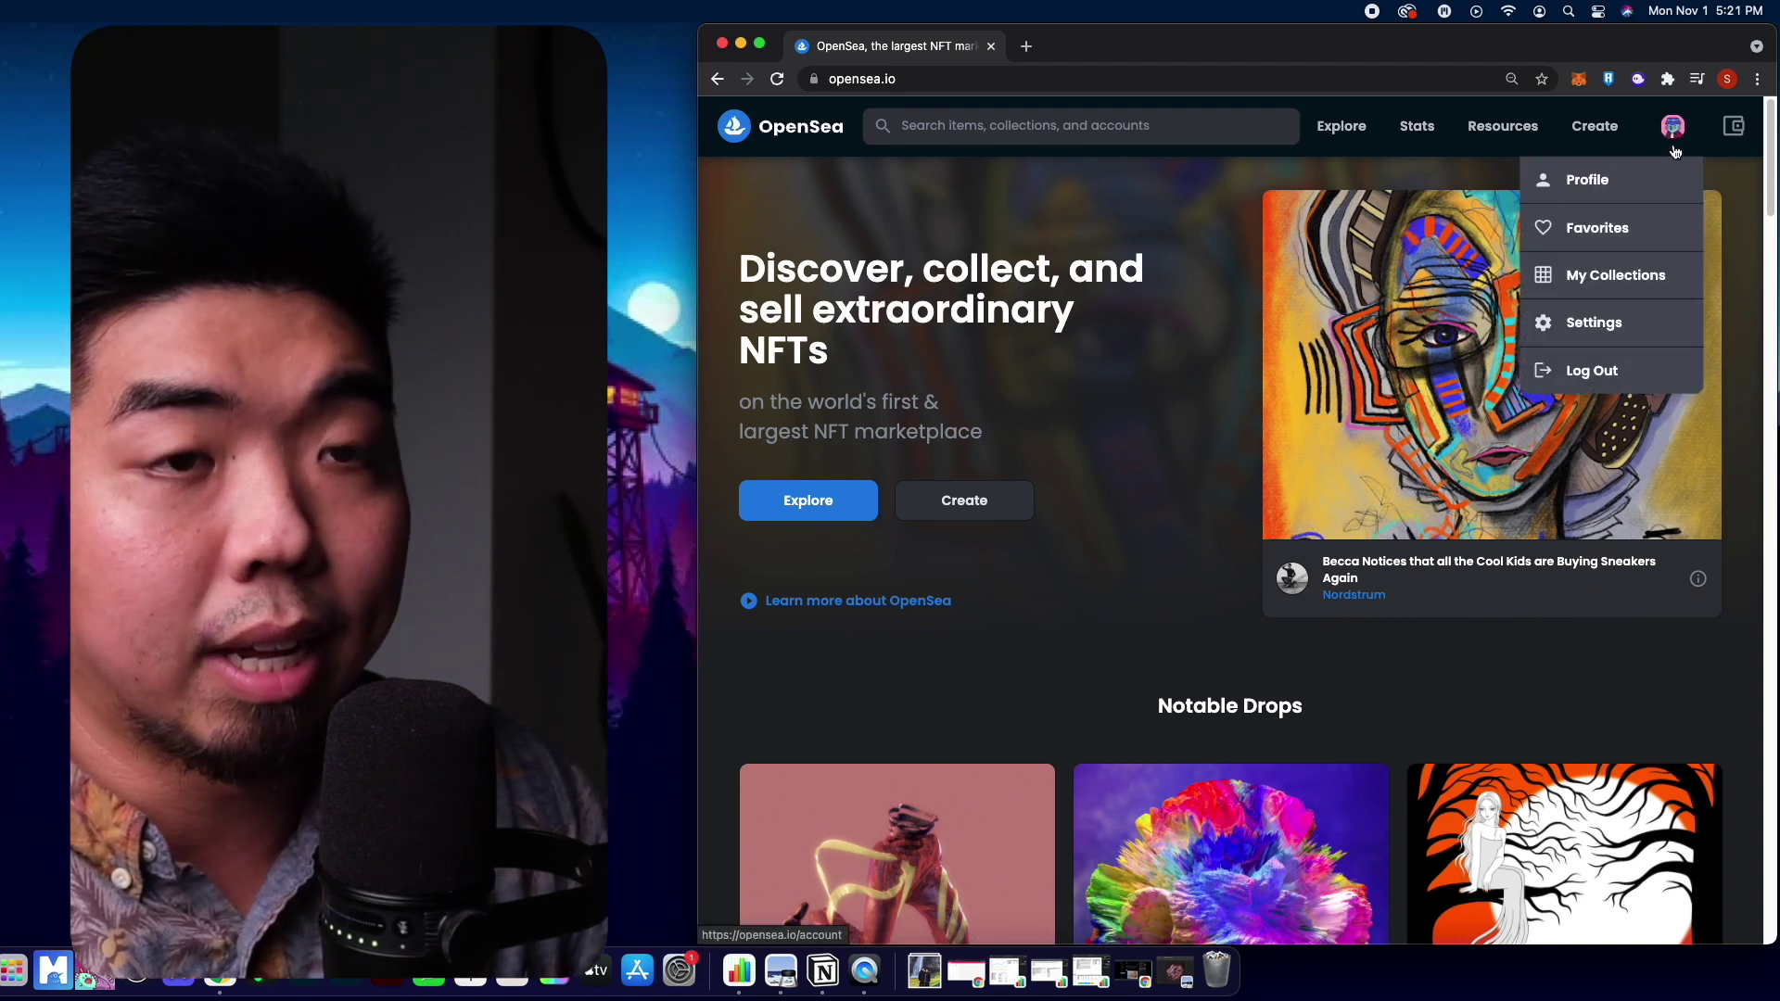
click(1632, 287)
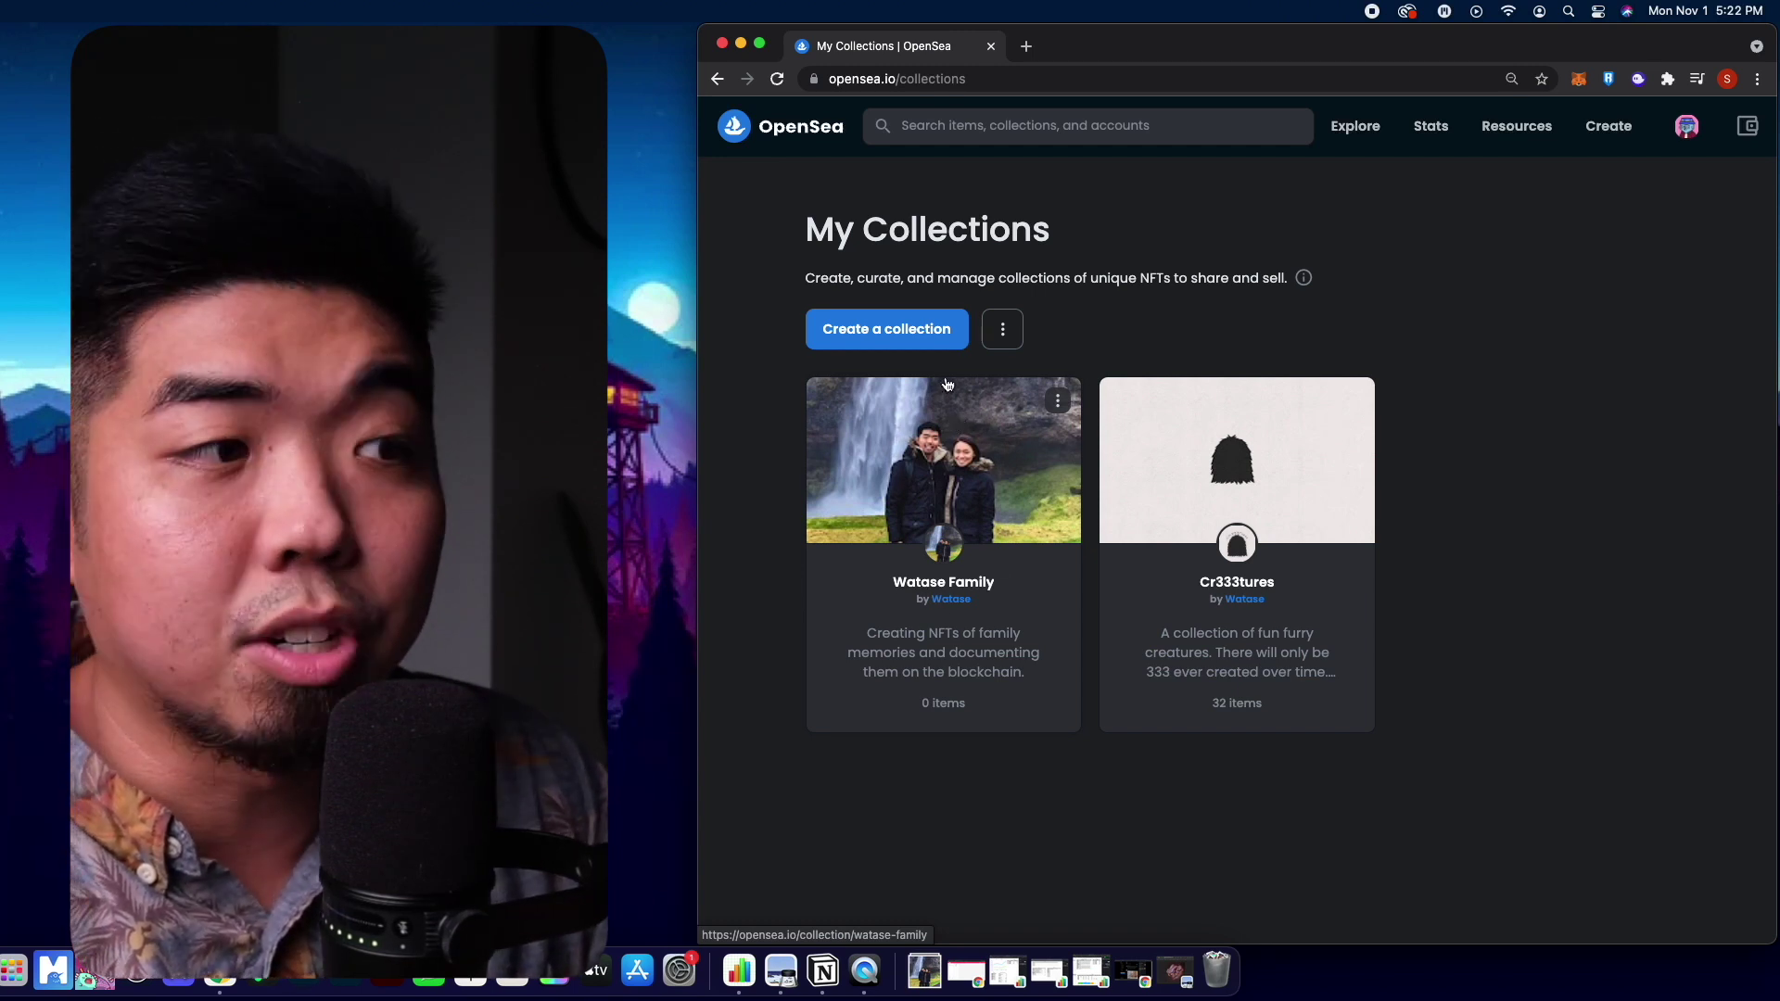
- Start a new collection and look over its empty Name, URL, Description, Royalties and Blockchain fields
click(882, 341)
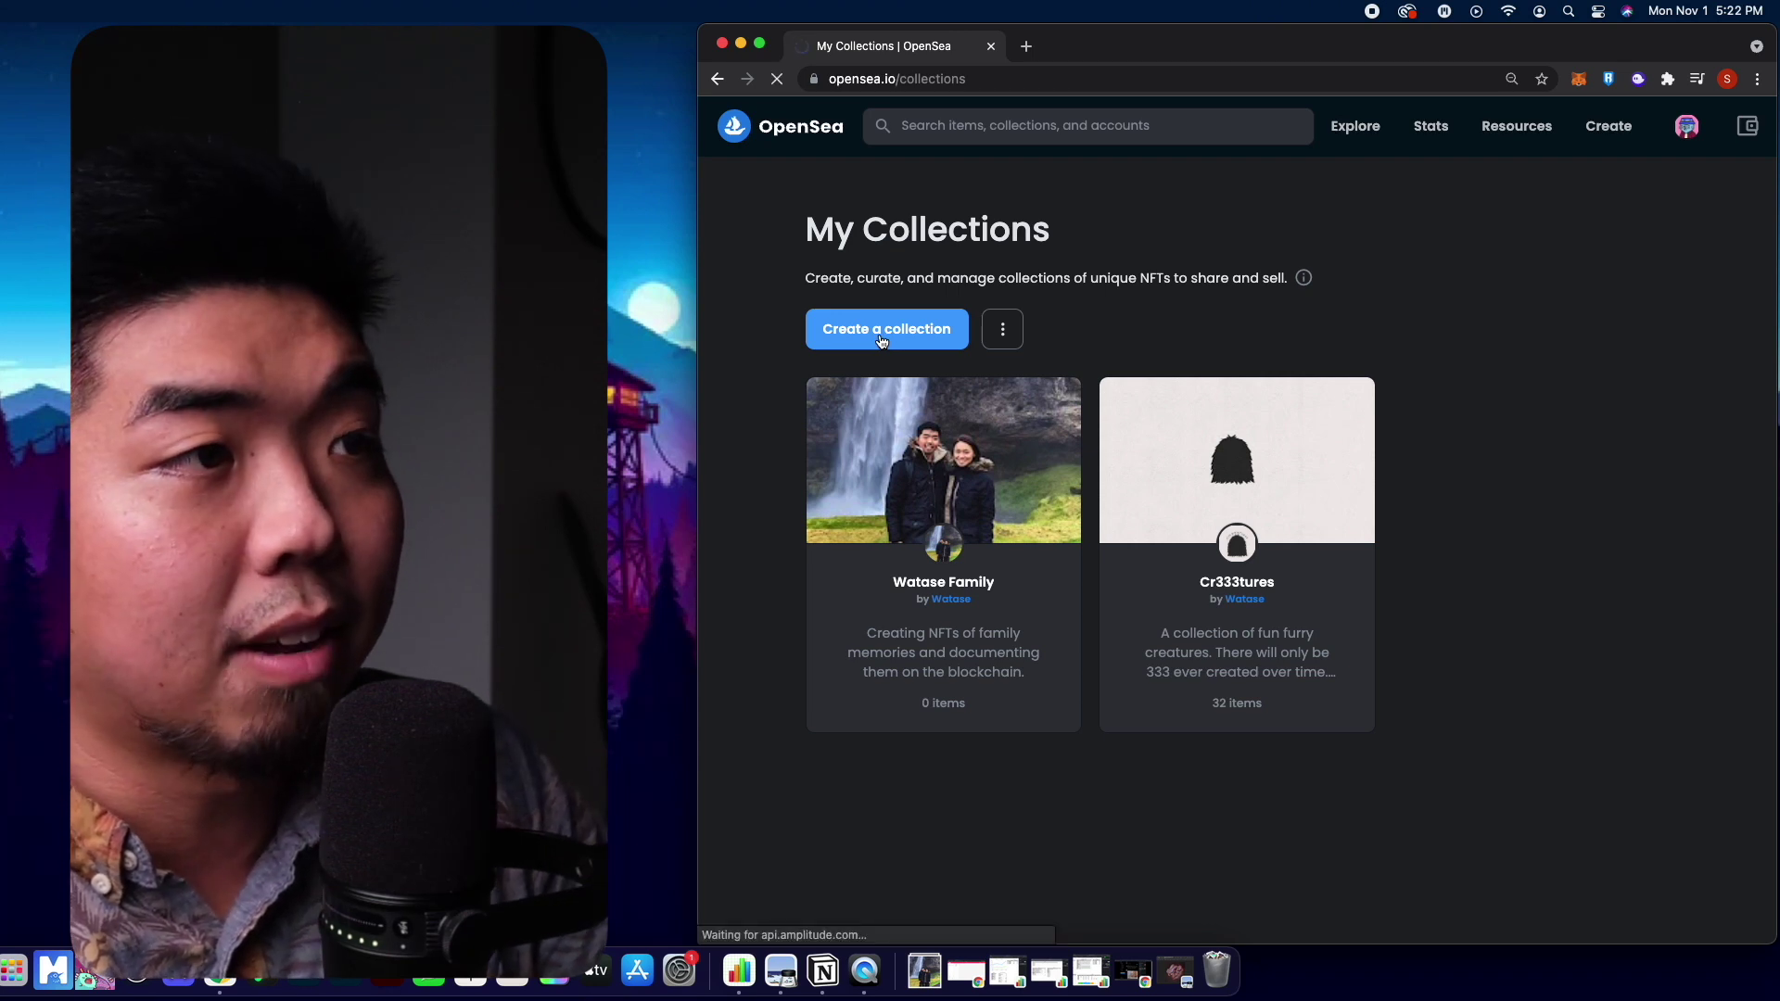
scroll(1390, 452, down, 2)
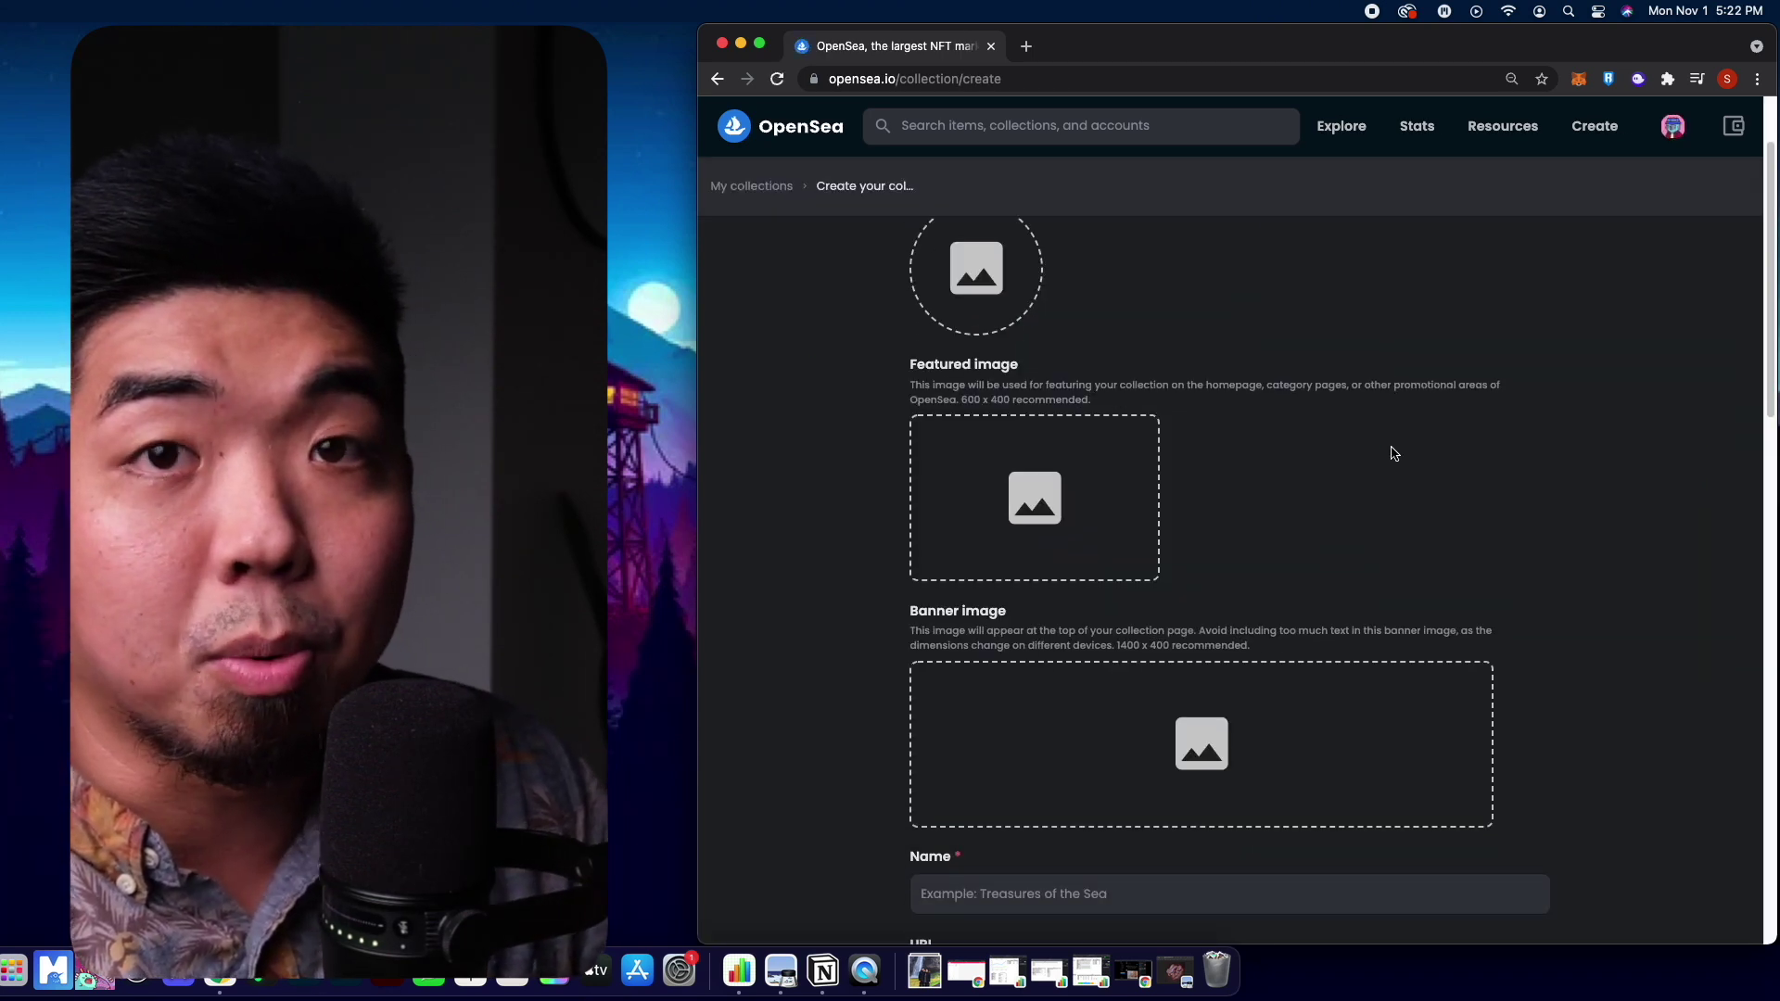
scroll(1224, 435, up, 2)
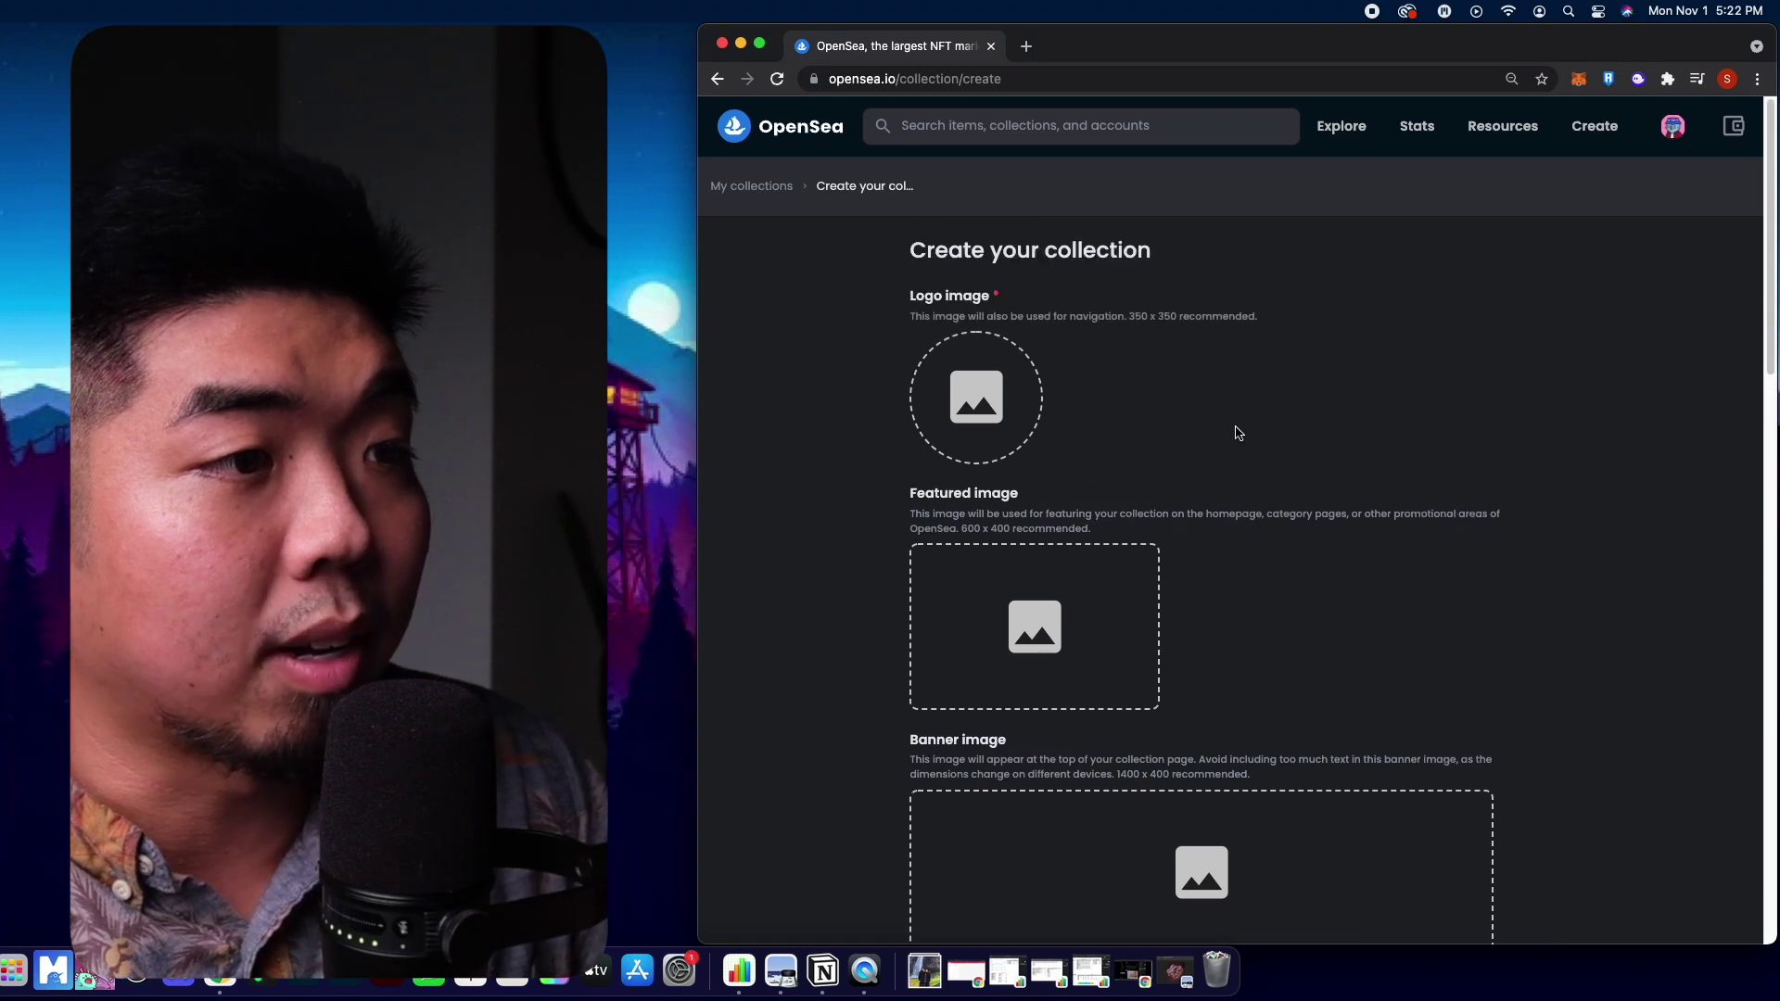
scroll(1002, 401, down, 4)
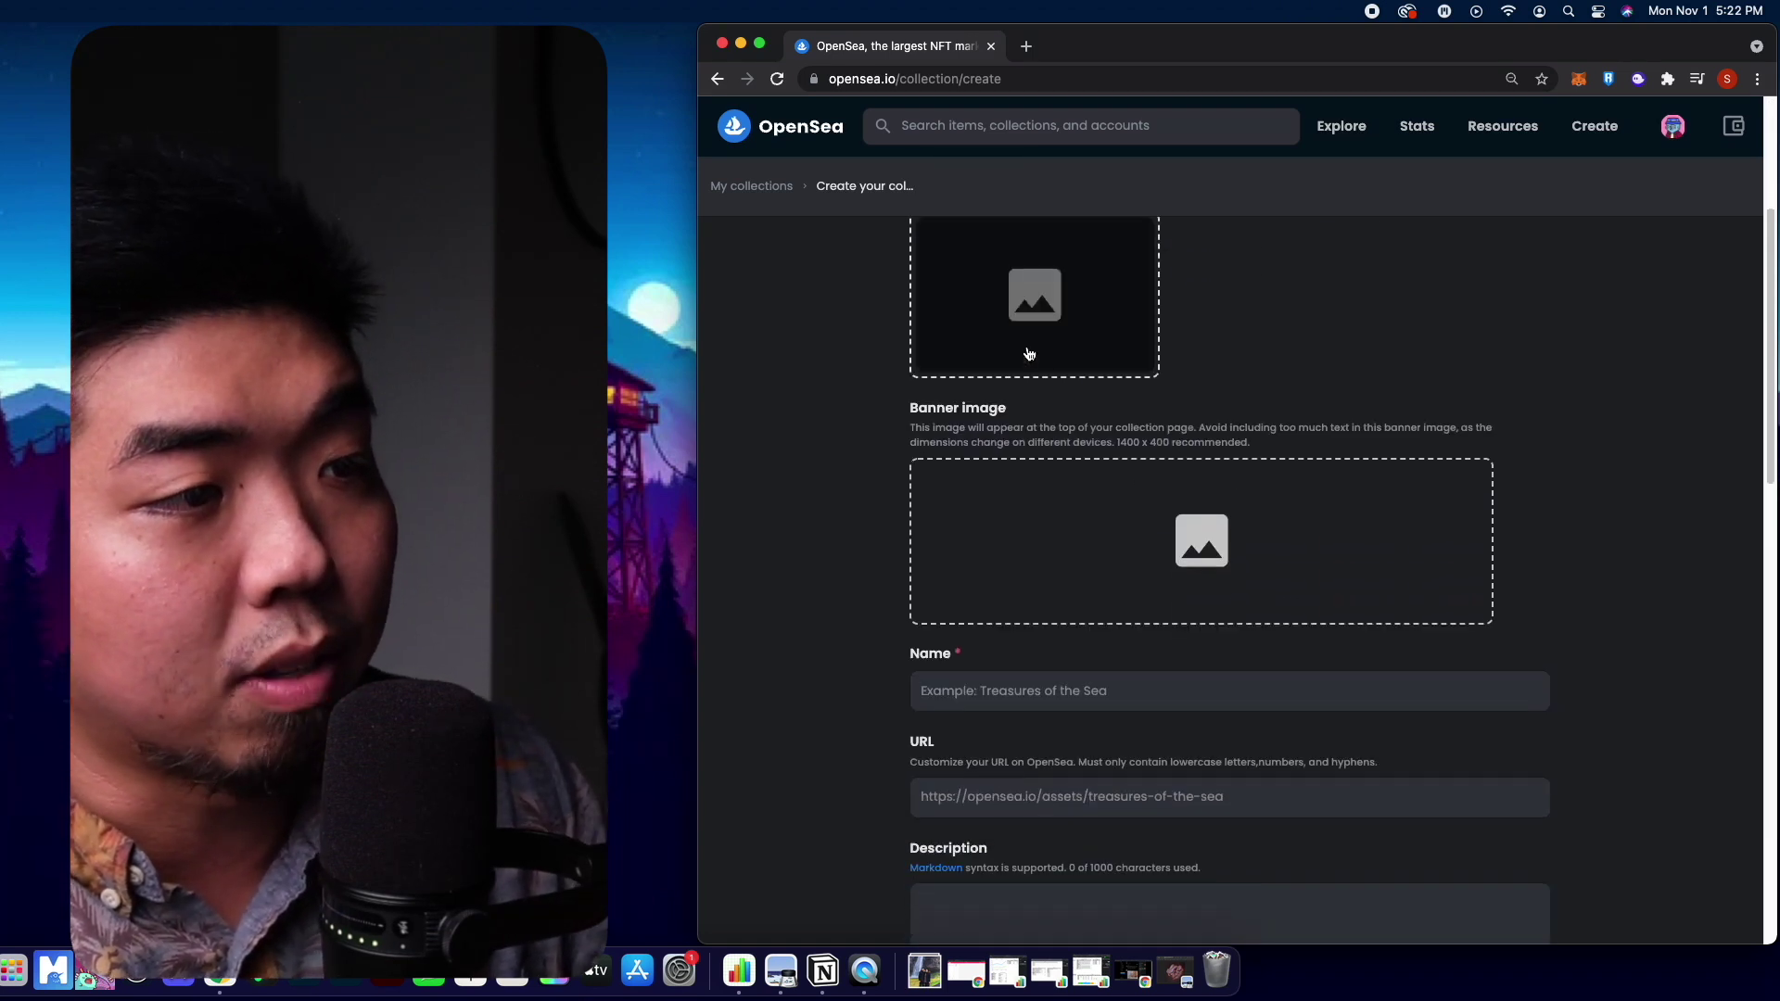
scroll(1061, 556, down, 4)
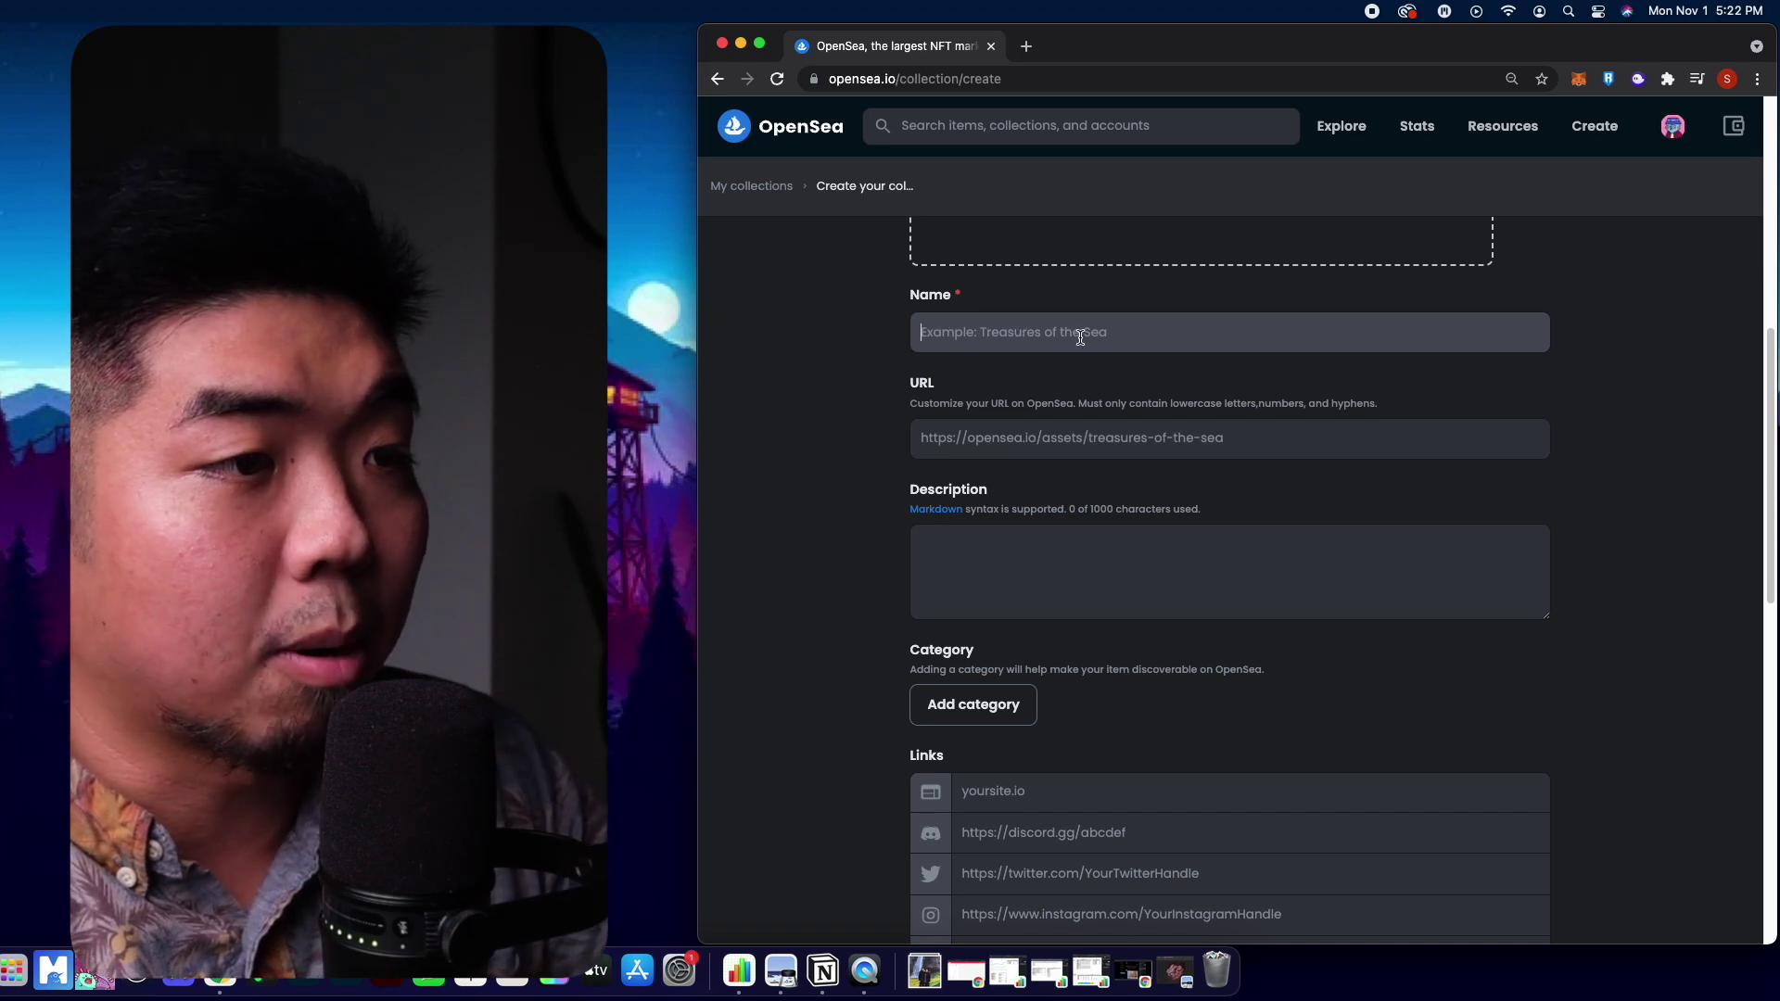
click(1216, 447)
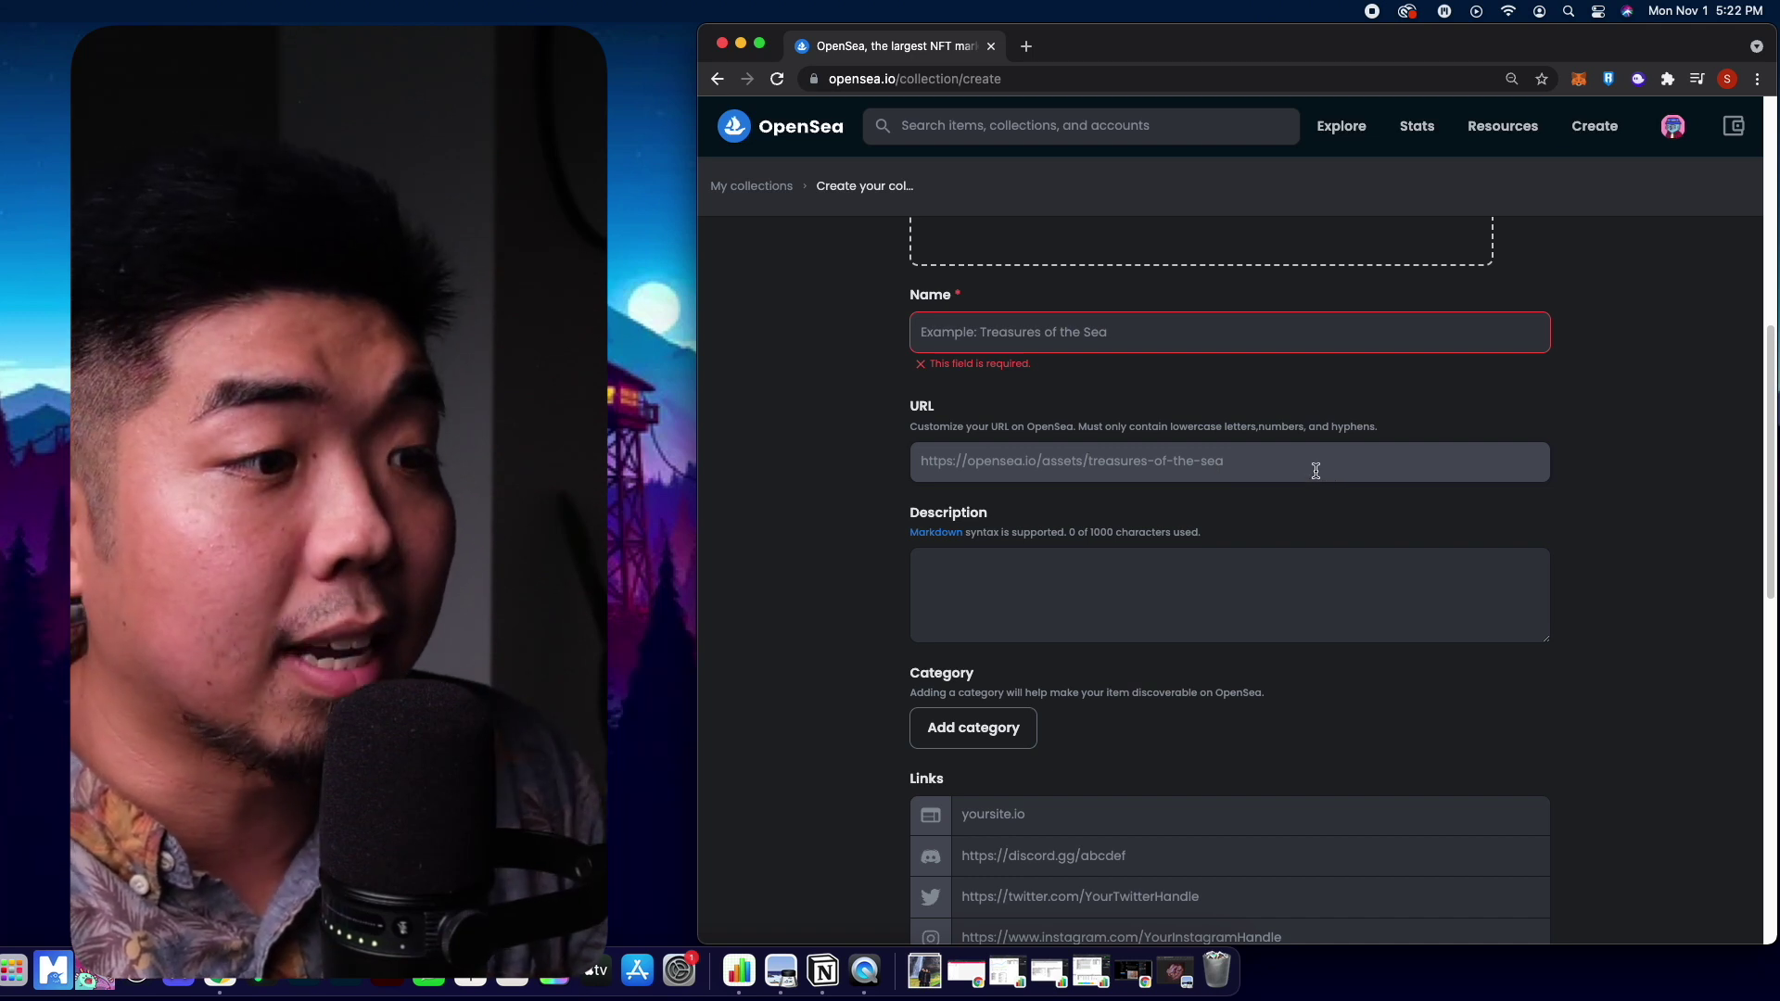
scroll(1242, 501, down, 2)
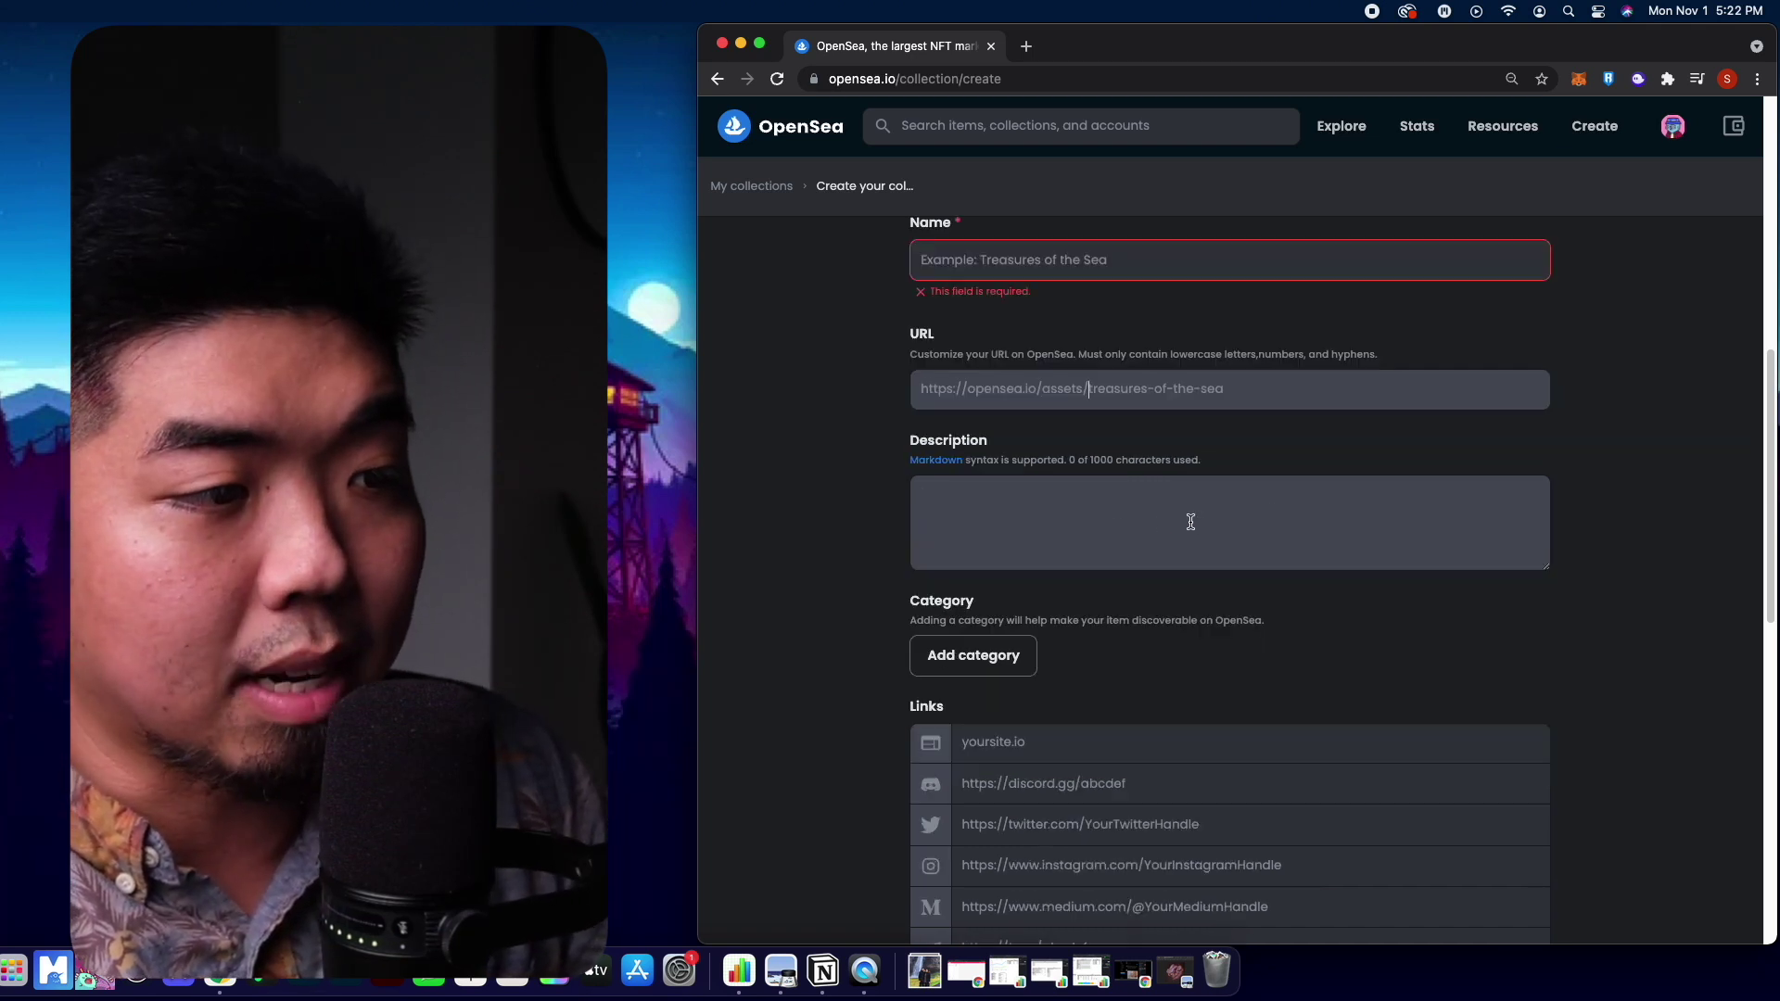
scroll(1191, 521, down, 3)
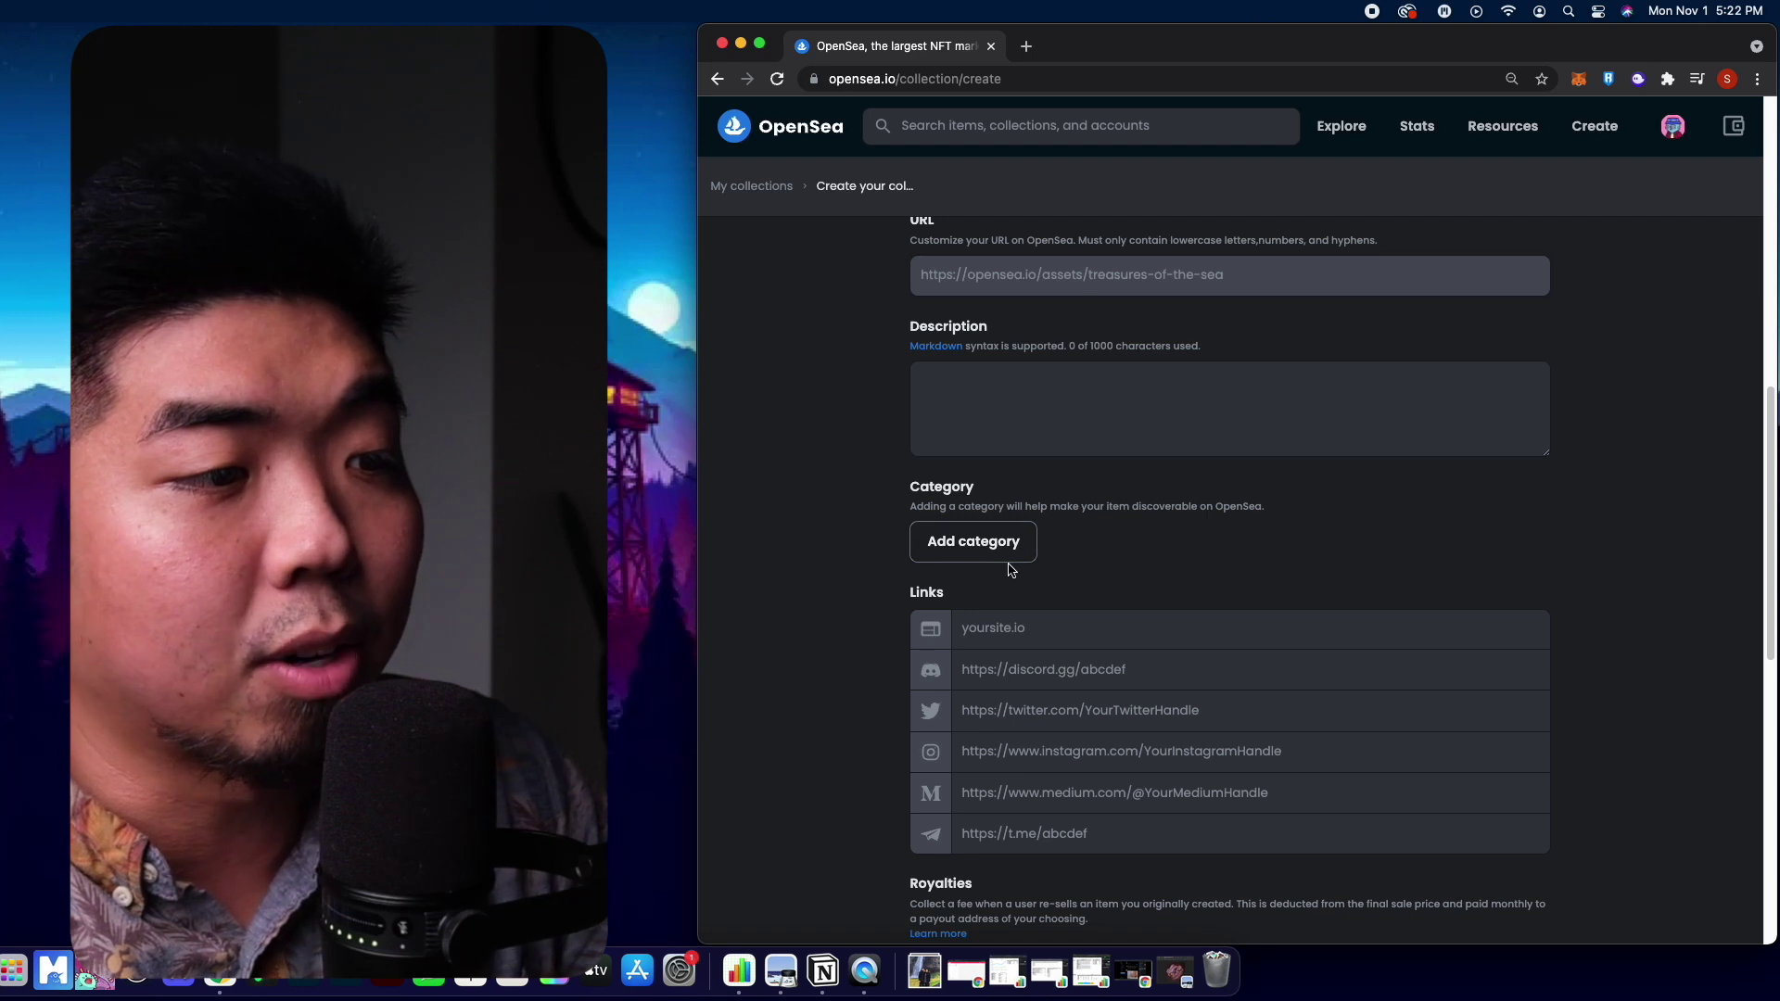
scroll(1006, 569, down, 3)
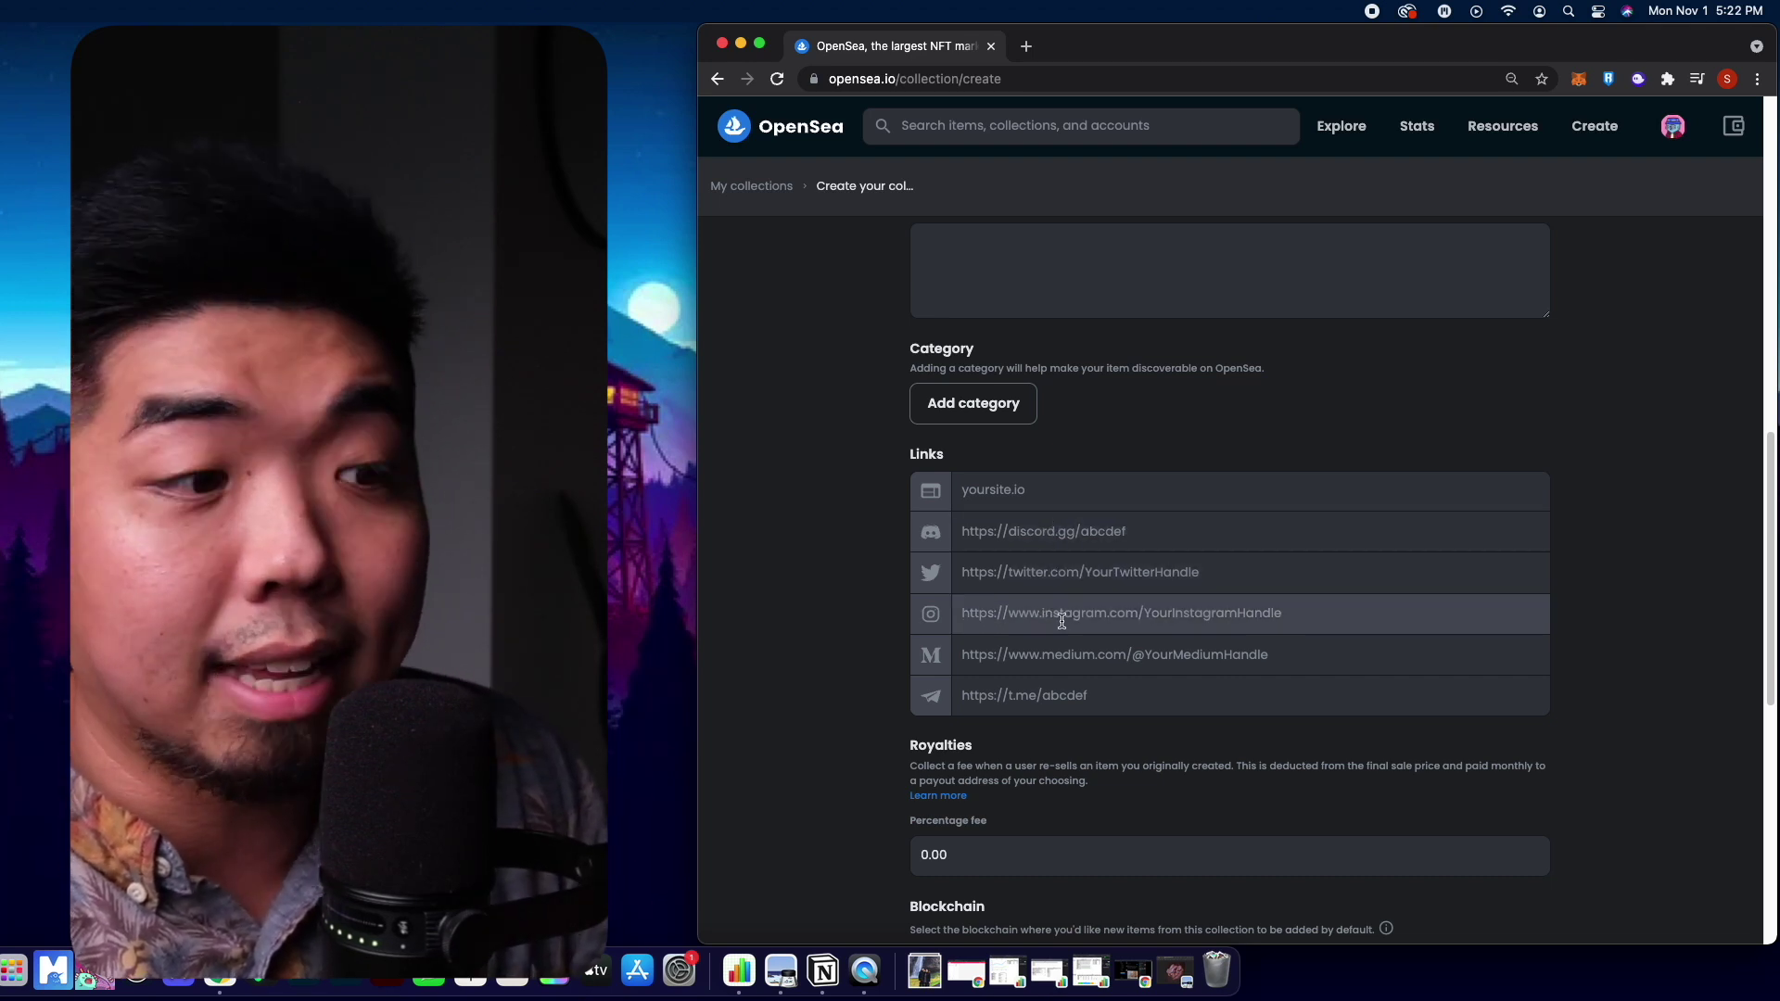
scroll(1044, 414, down, 5)
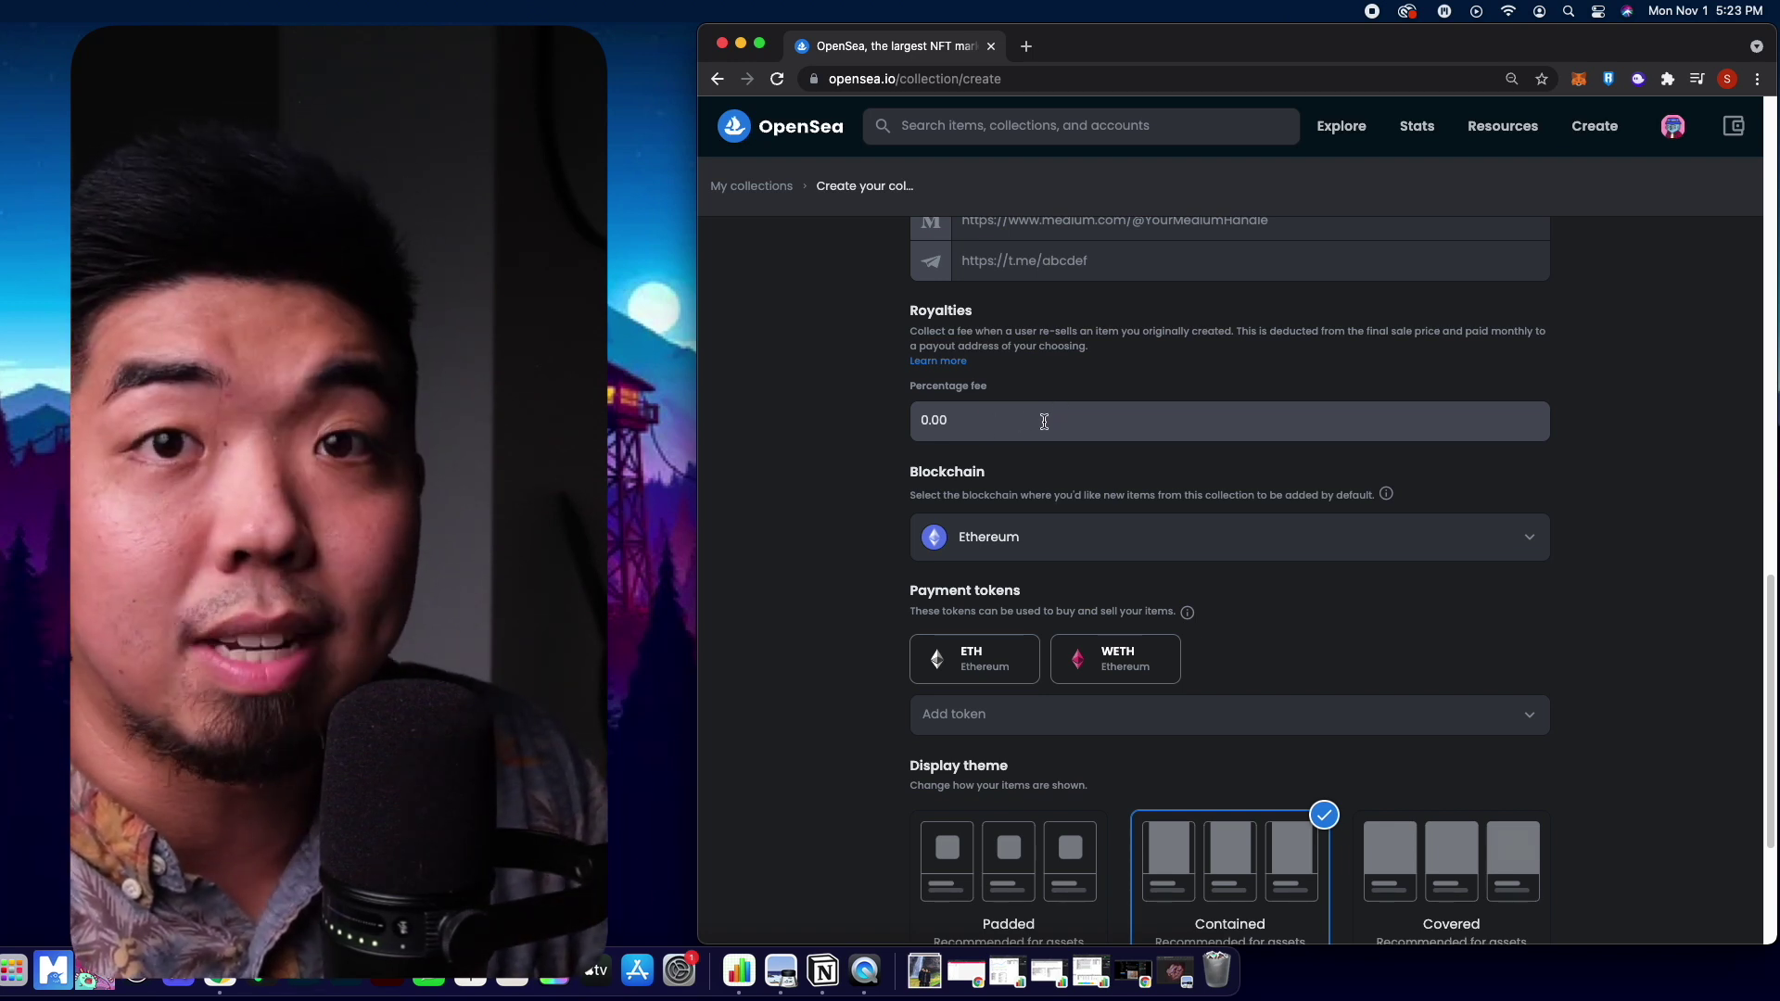
scroll(1043, 422, down, 5)
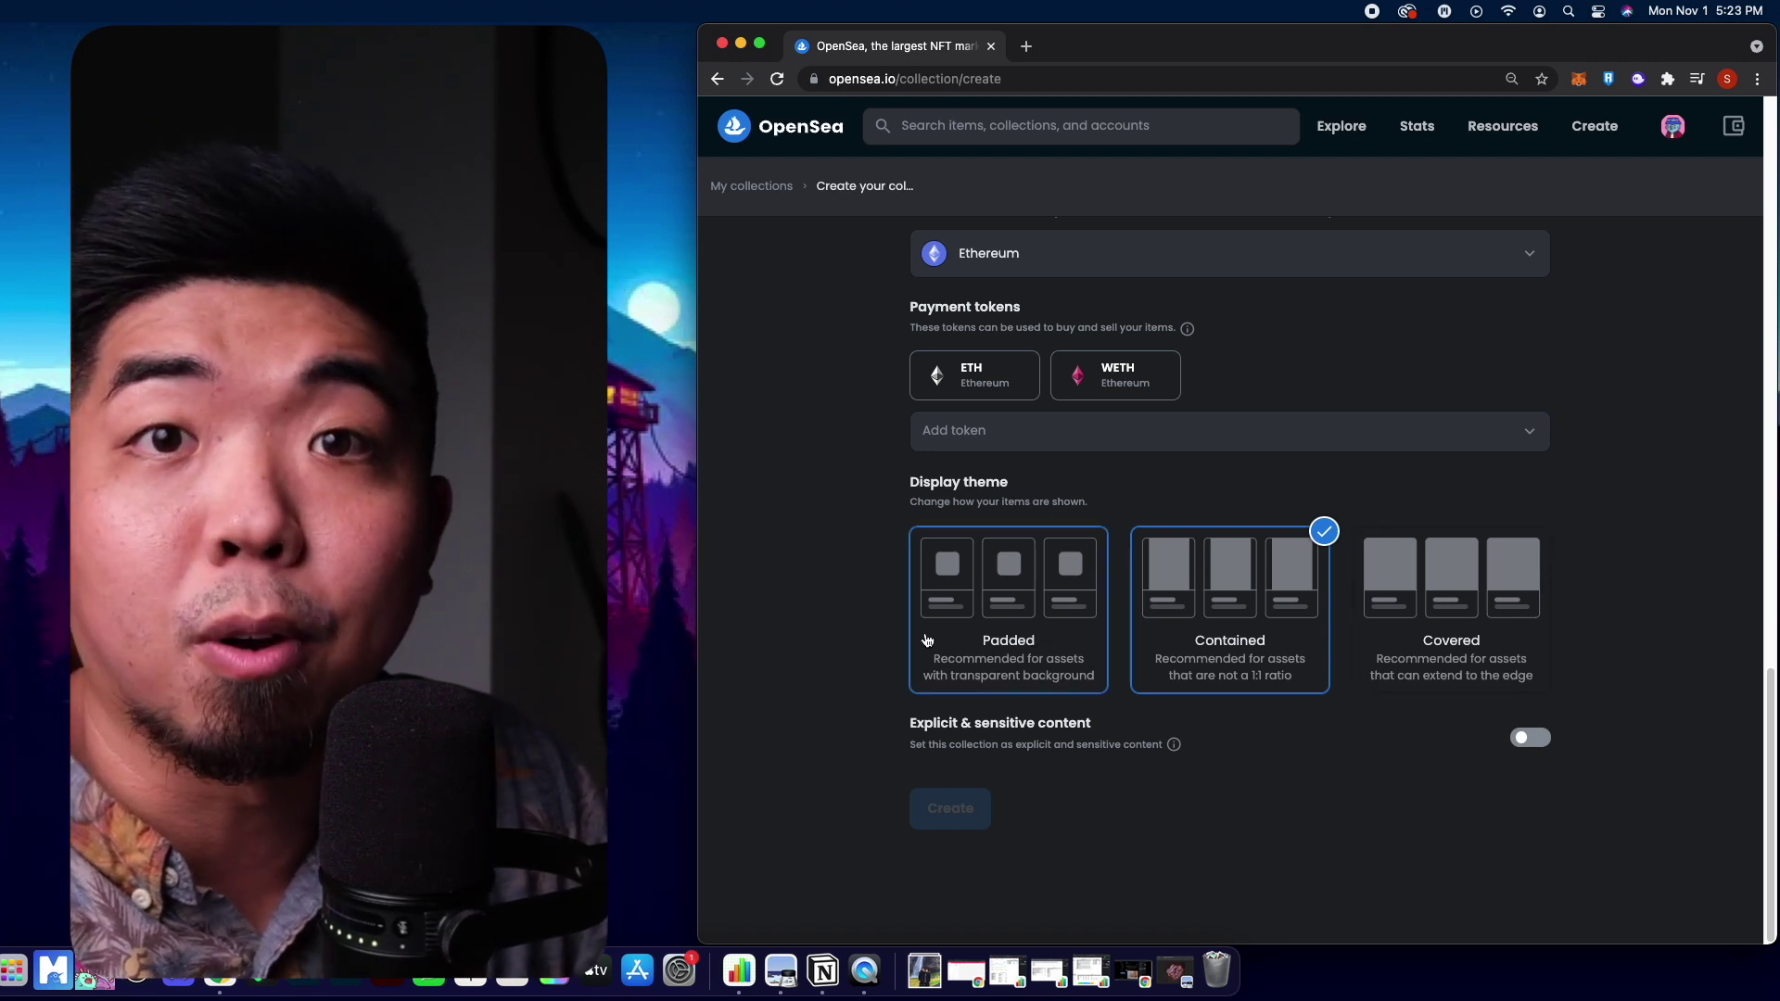
scroll(1020, 640, up, 1)
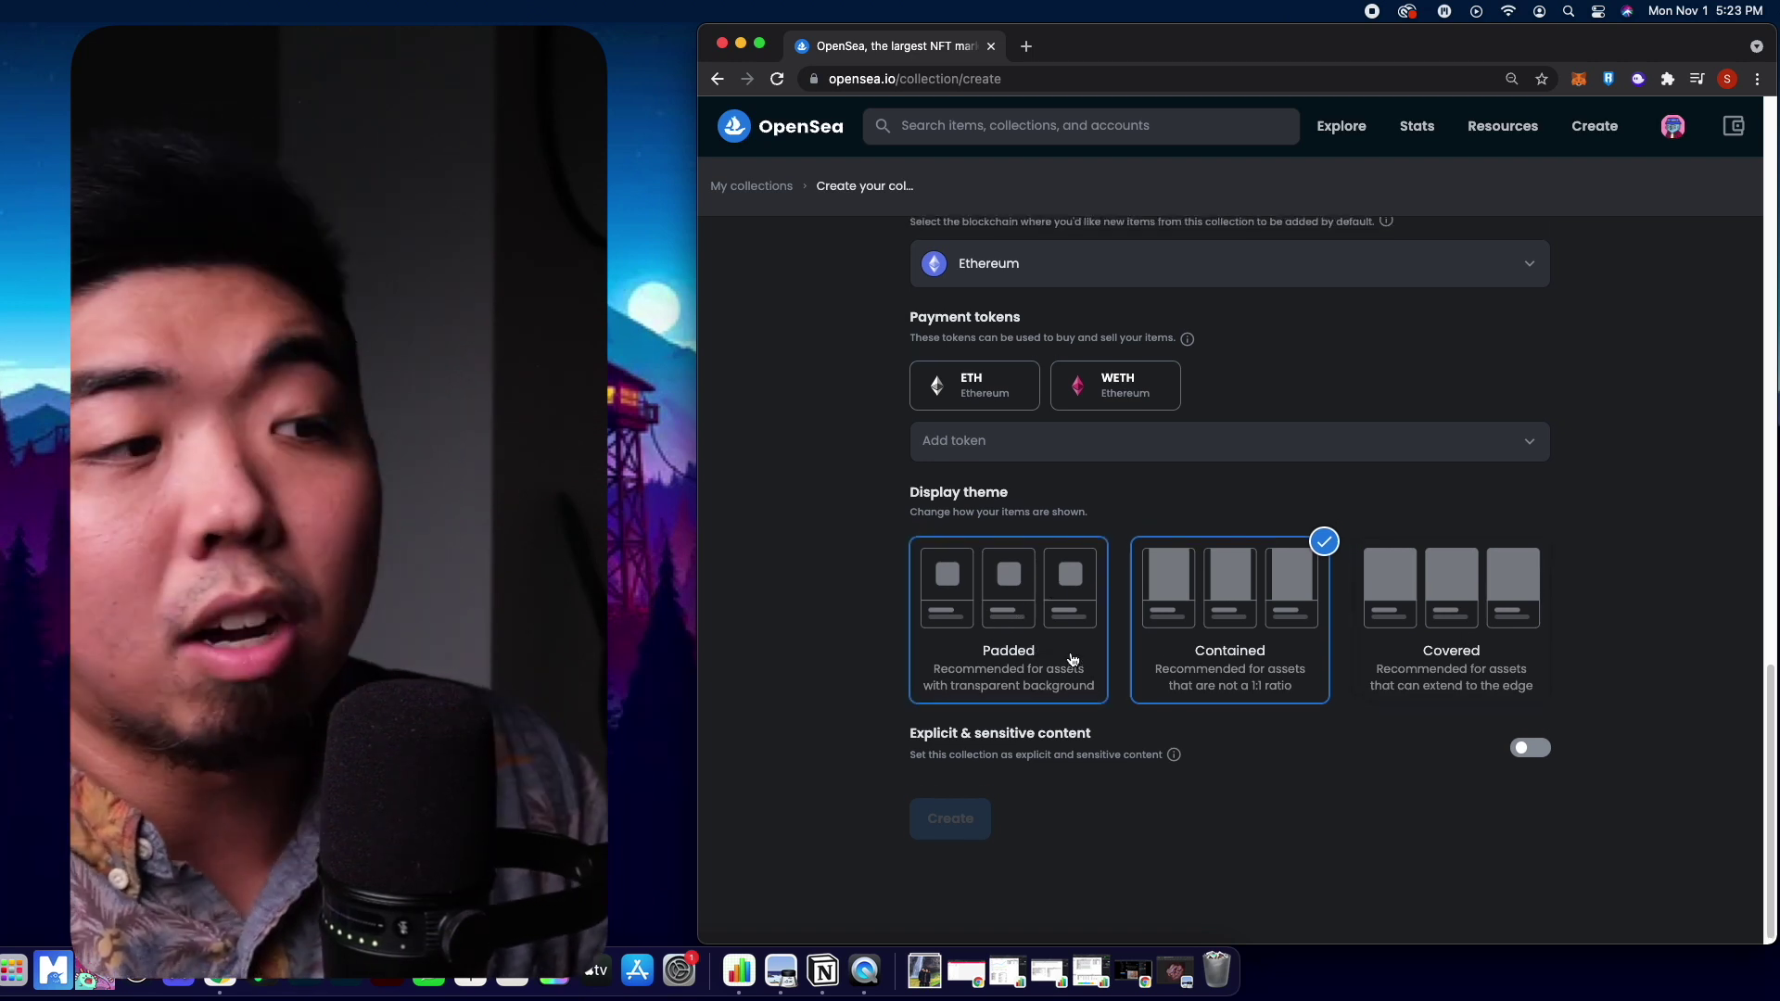
scroll(1073, 654, up, 2)
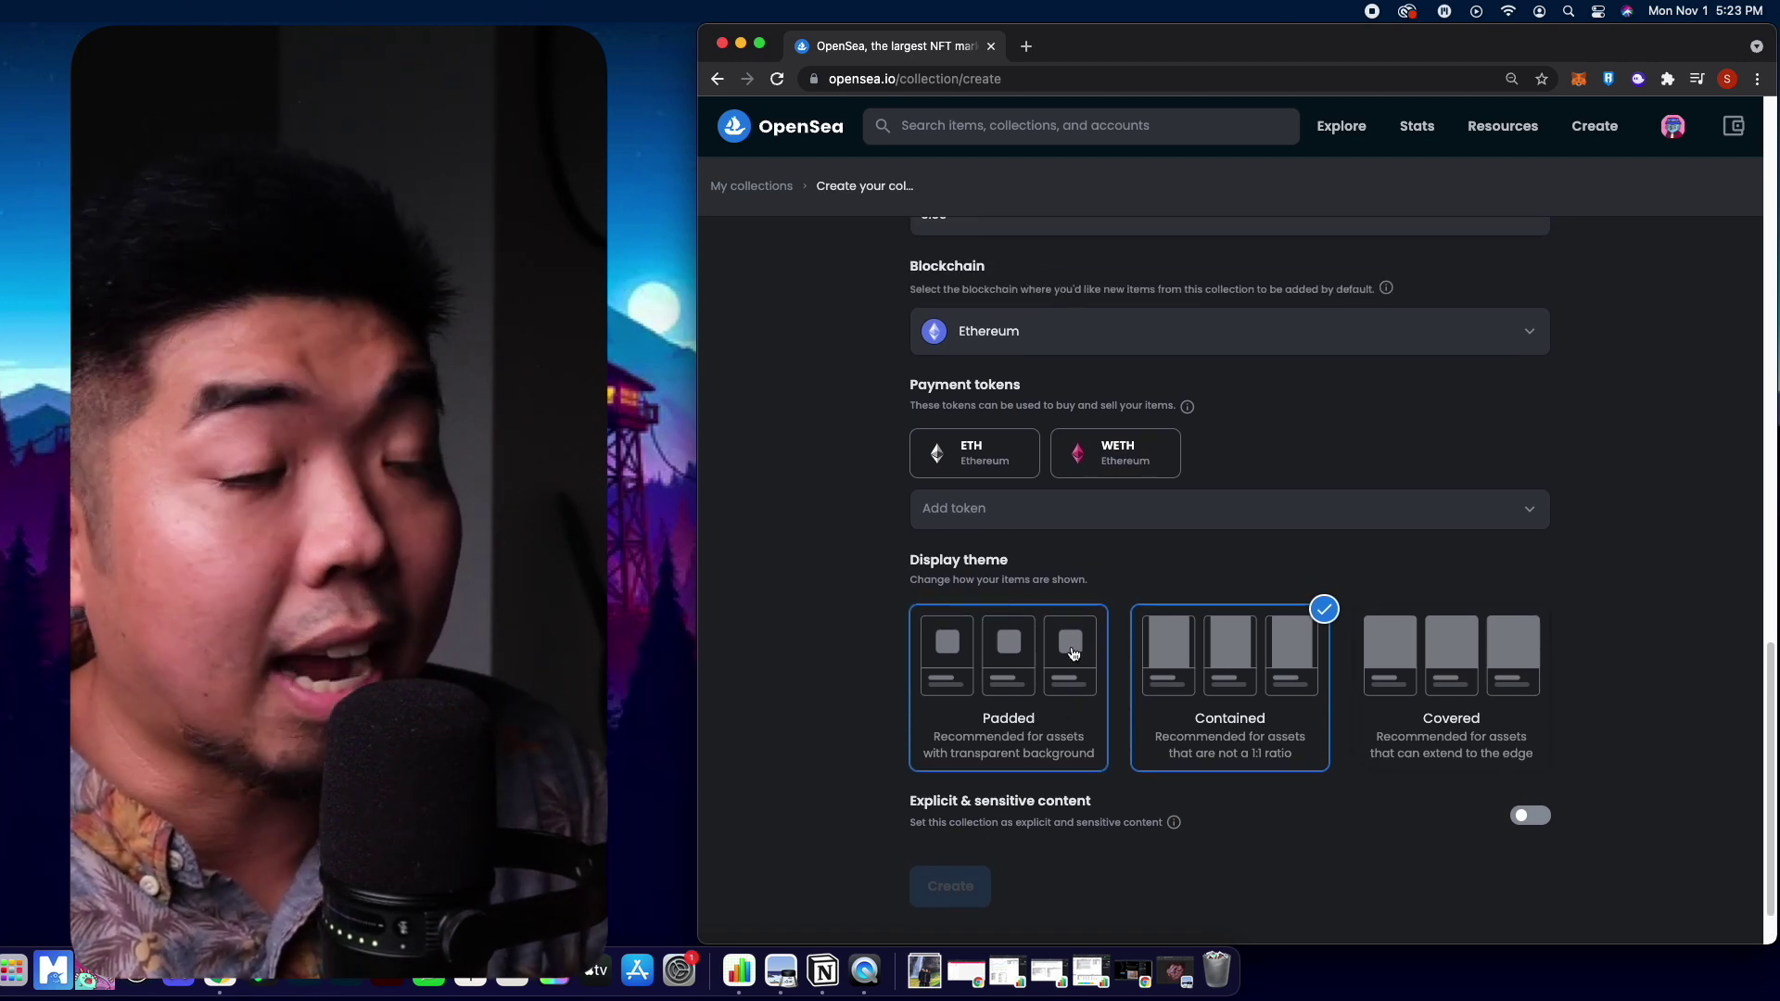
scroll(1077, 653, up, 10)
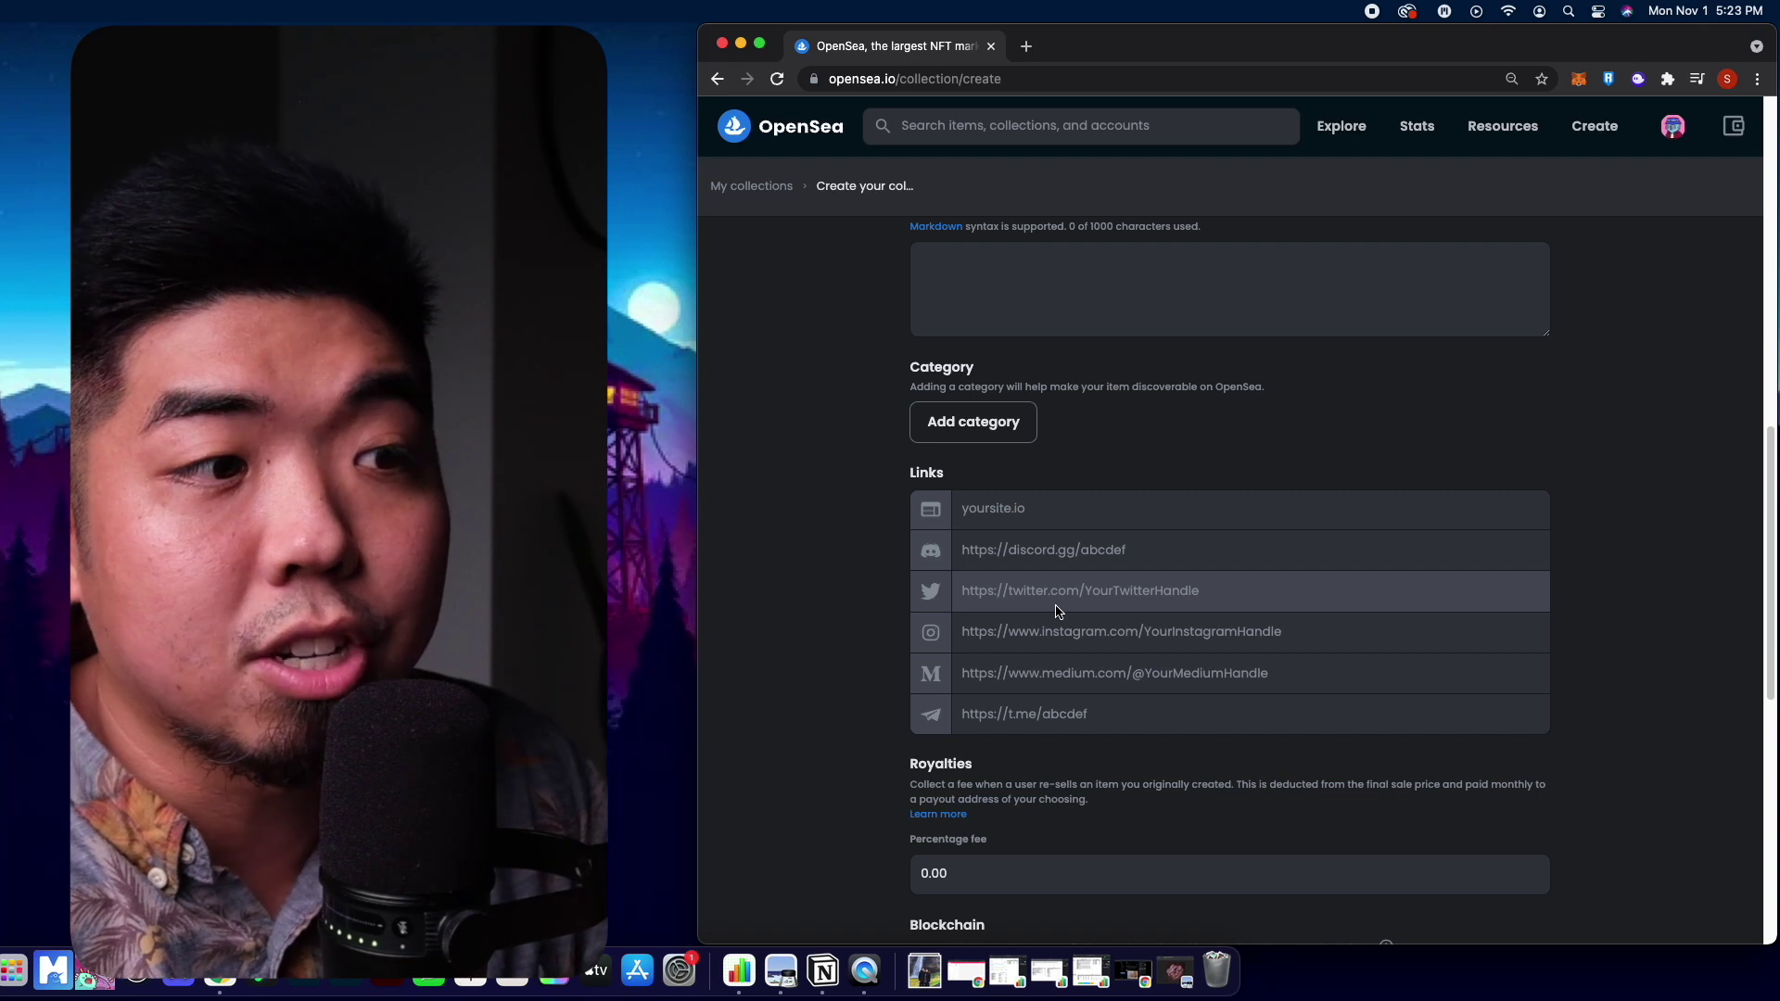
scroll(1061, 609, down, 10)
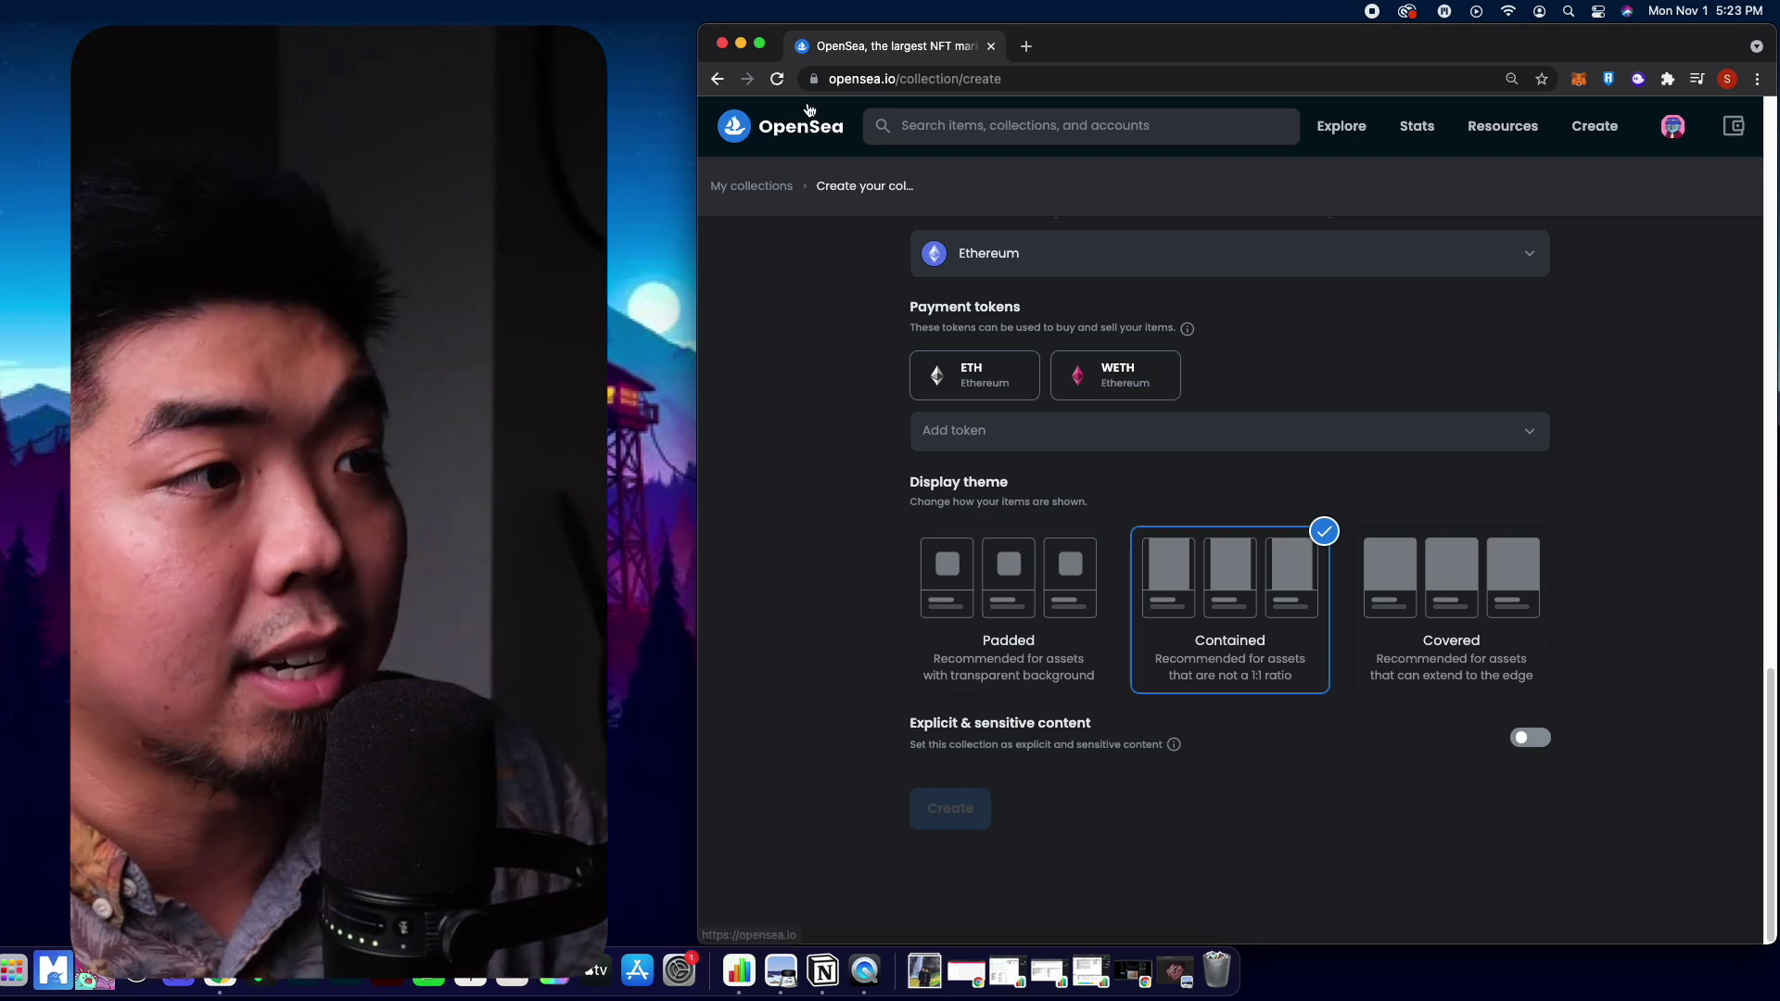
- Return to My Collections and open the Watase Family collection with 0 items
click(751, 185)
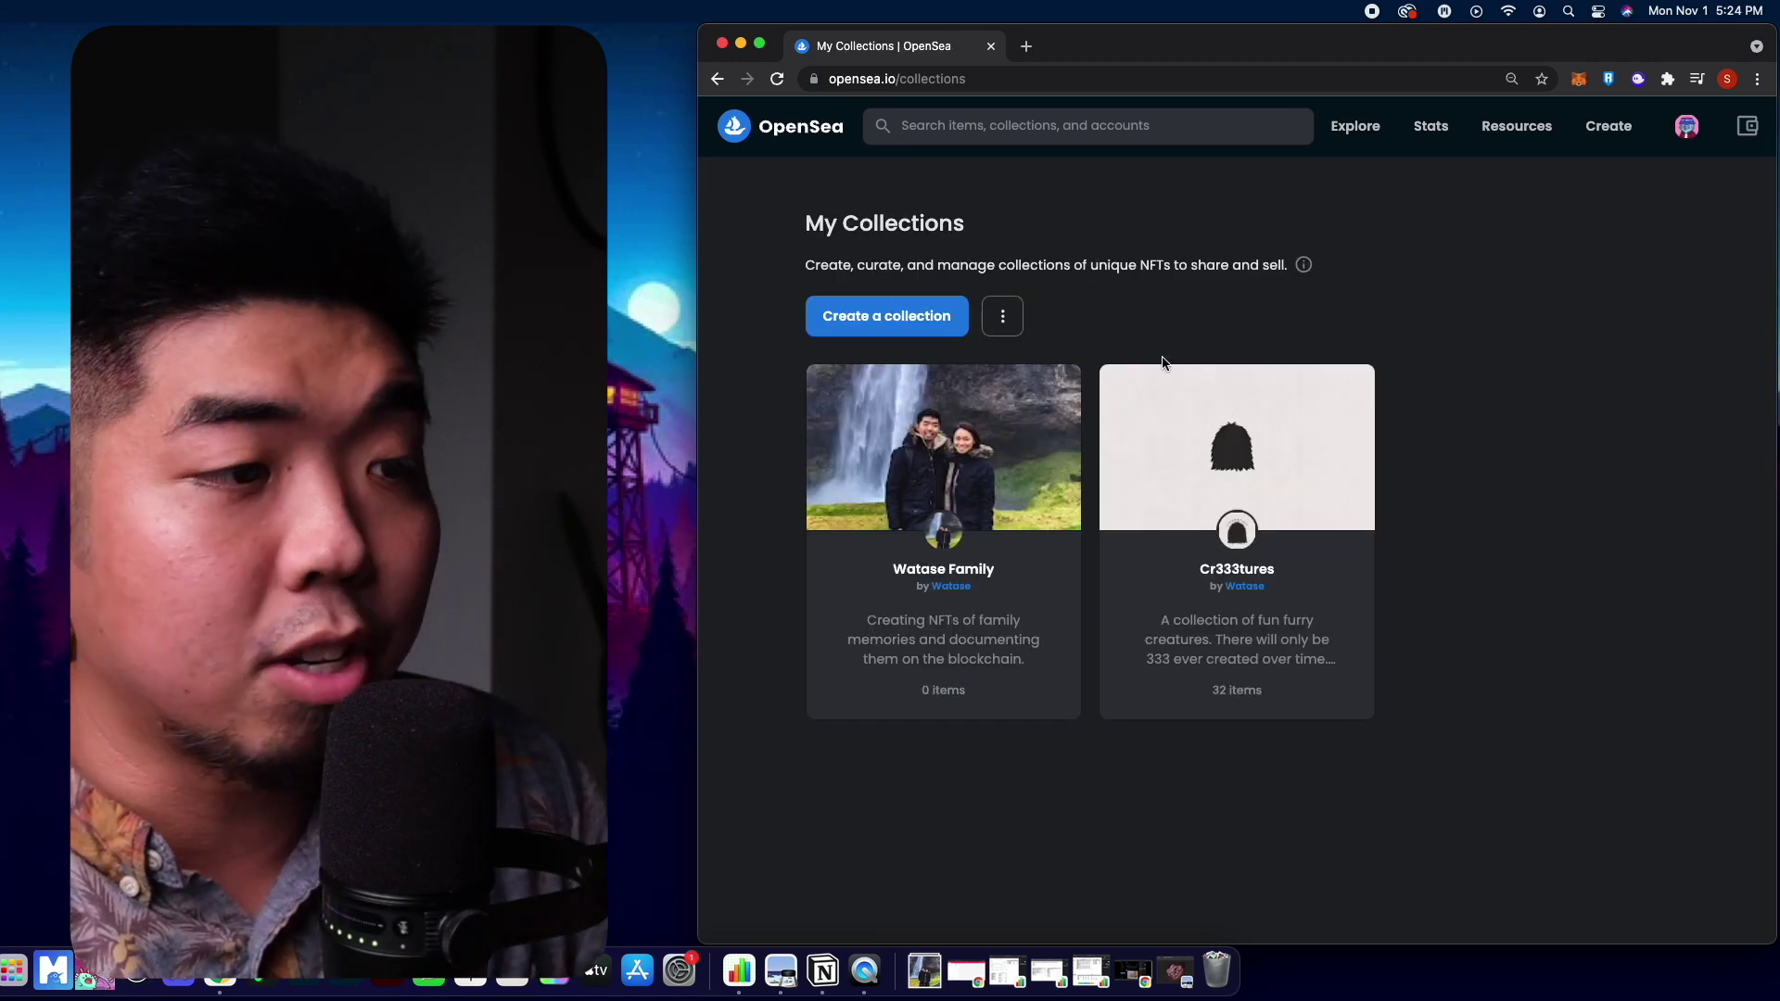
click(984, 461)
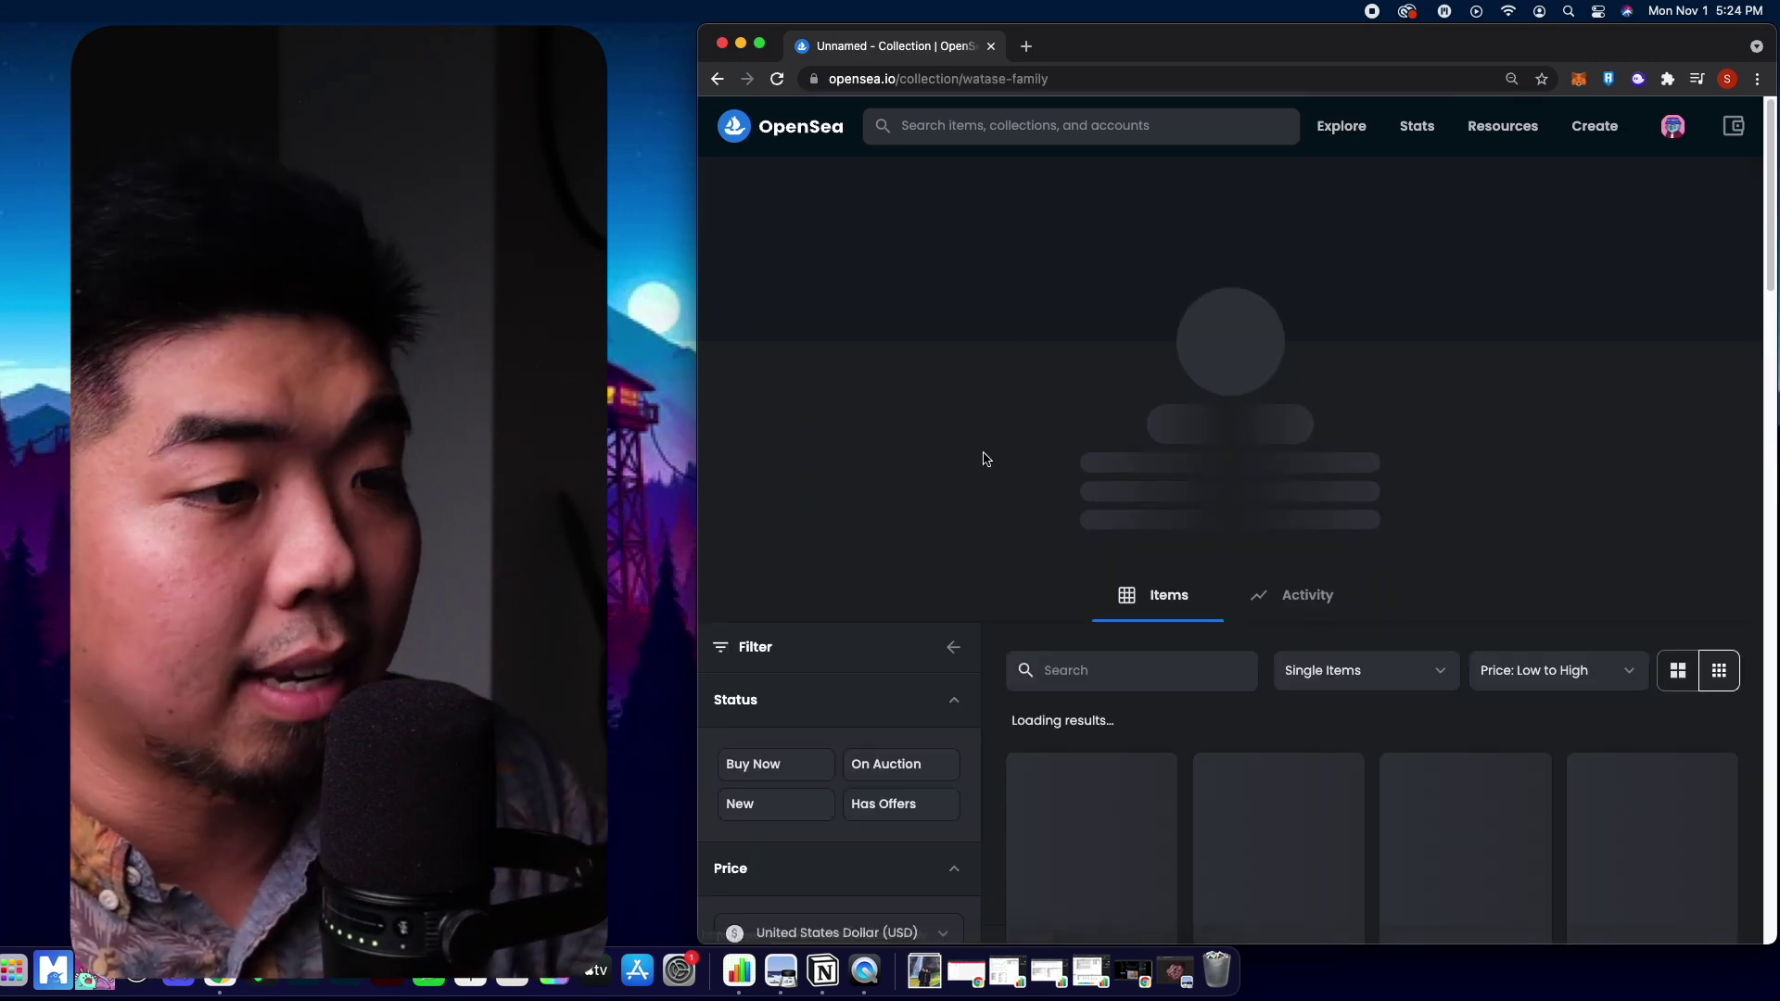
scroll(1353, 636, down, 5)
scroll(1353, 636, up, 5)
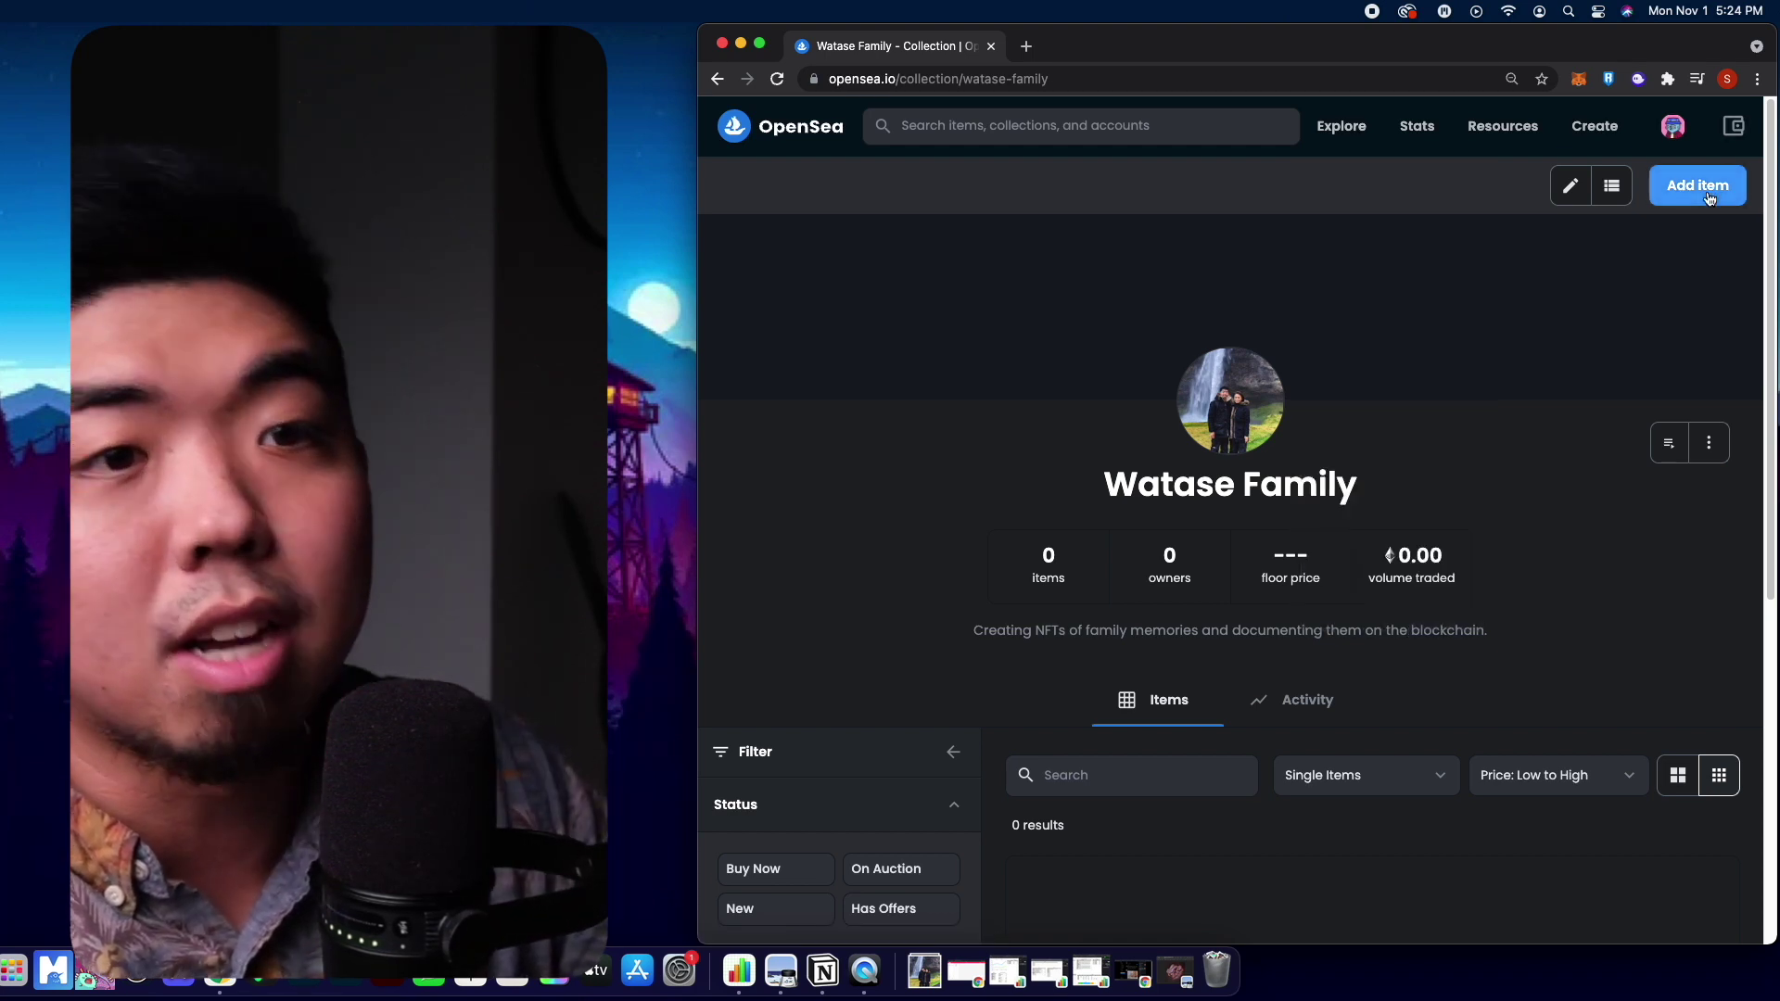
click(1709, 198)
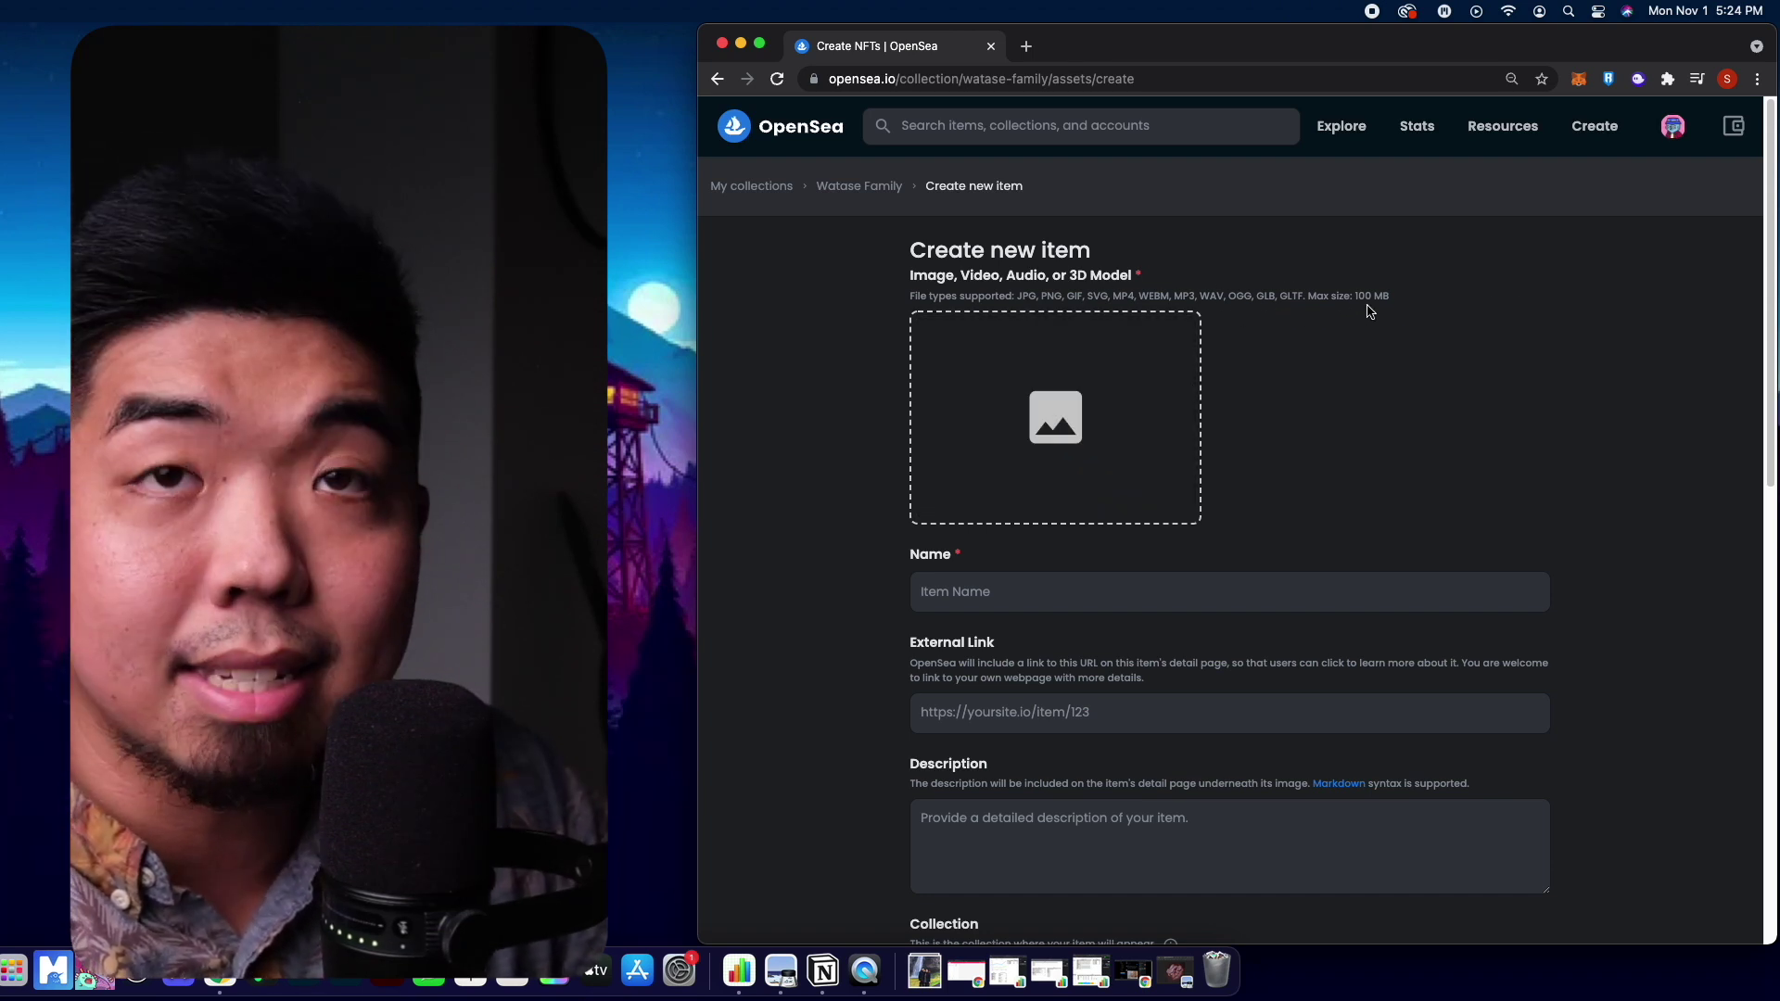
scroll(1205, 343, down, 3)
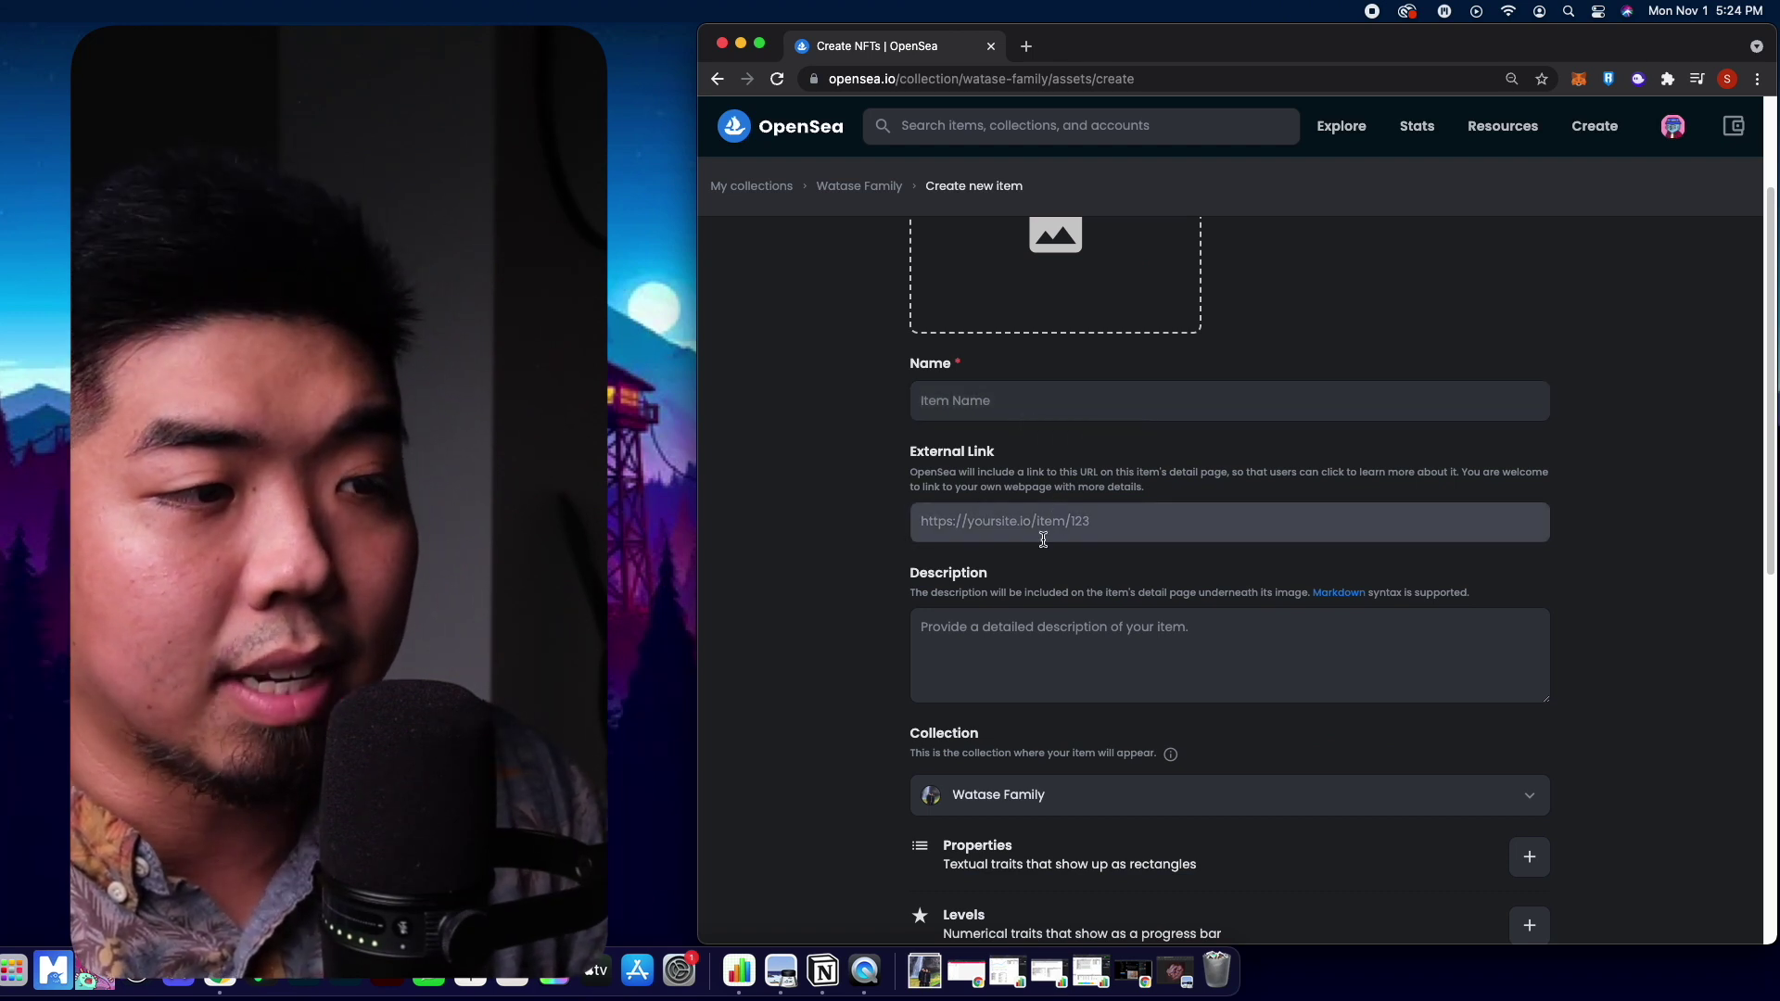
scroll(1169, 682, down, 3)
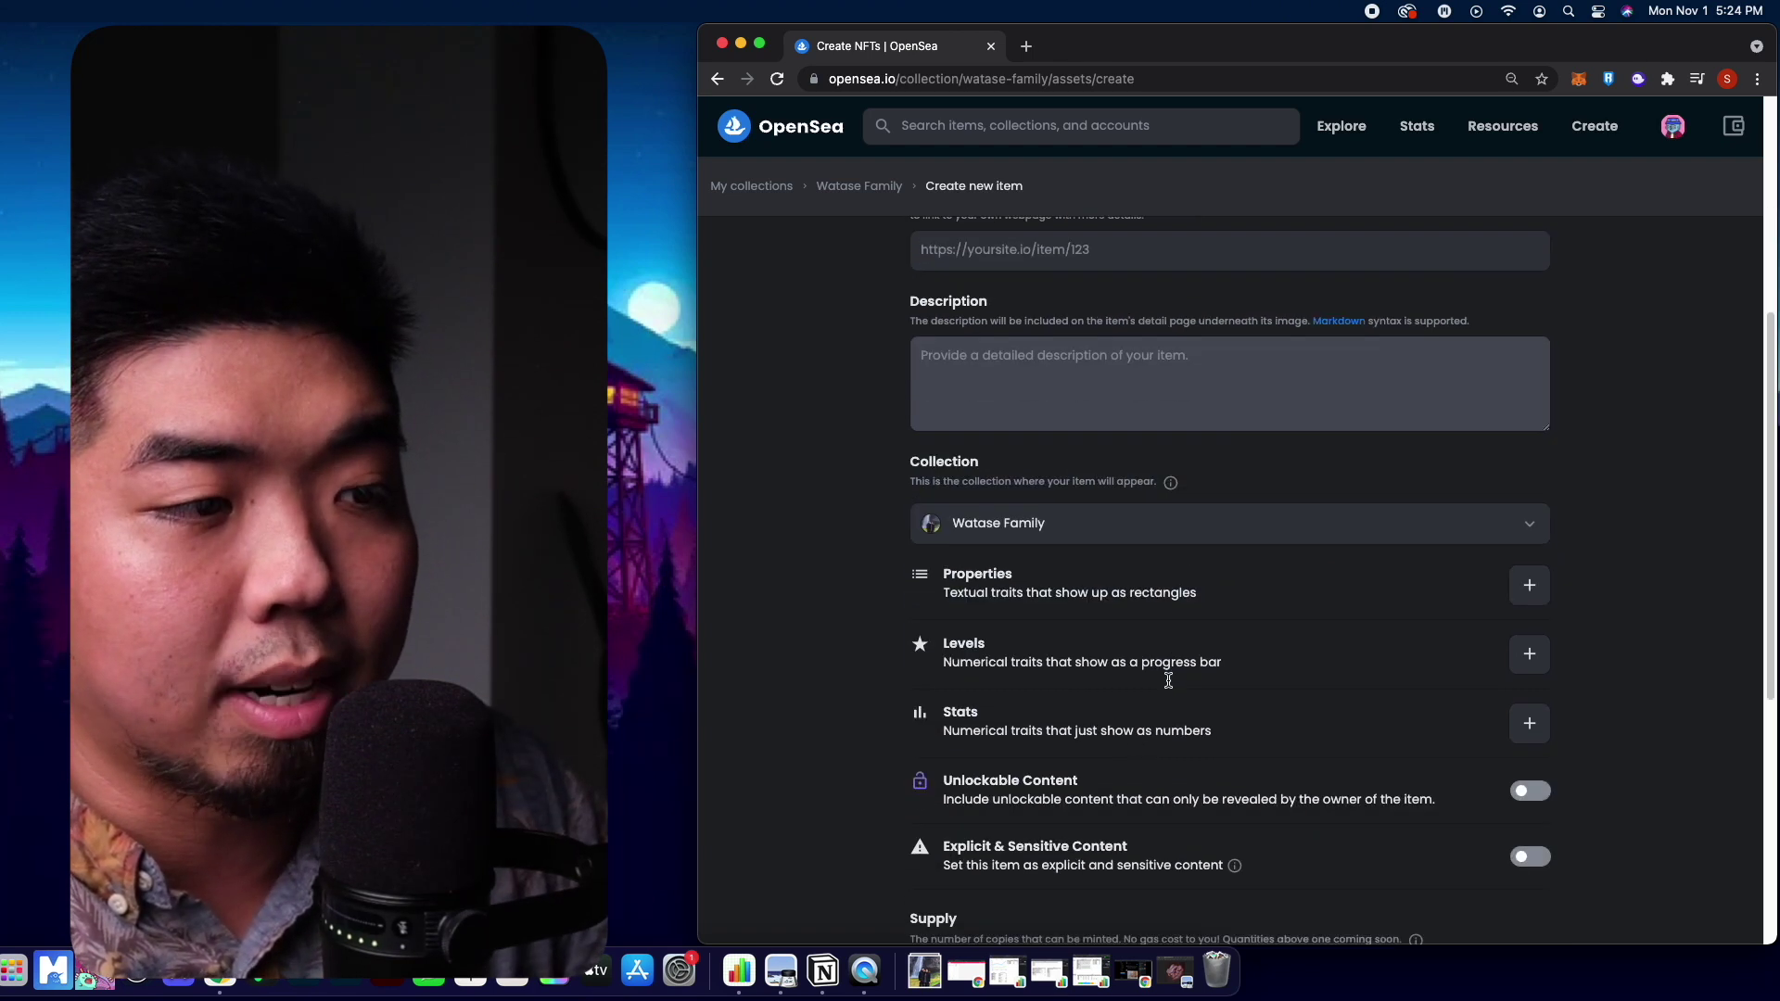
scroll(1168, 685, down, 2)
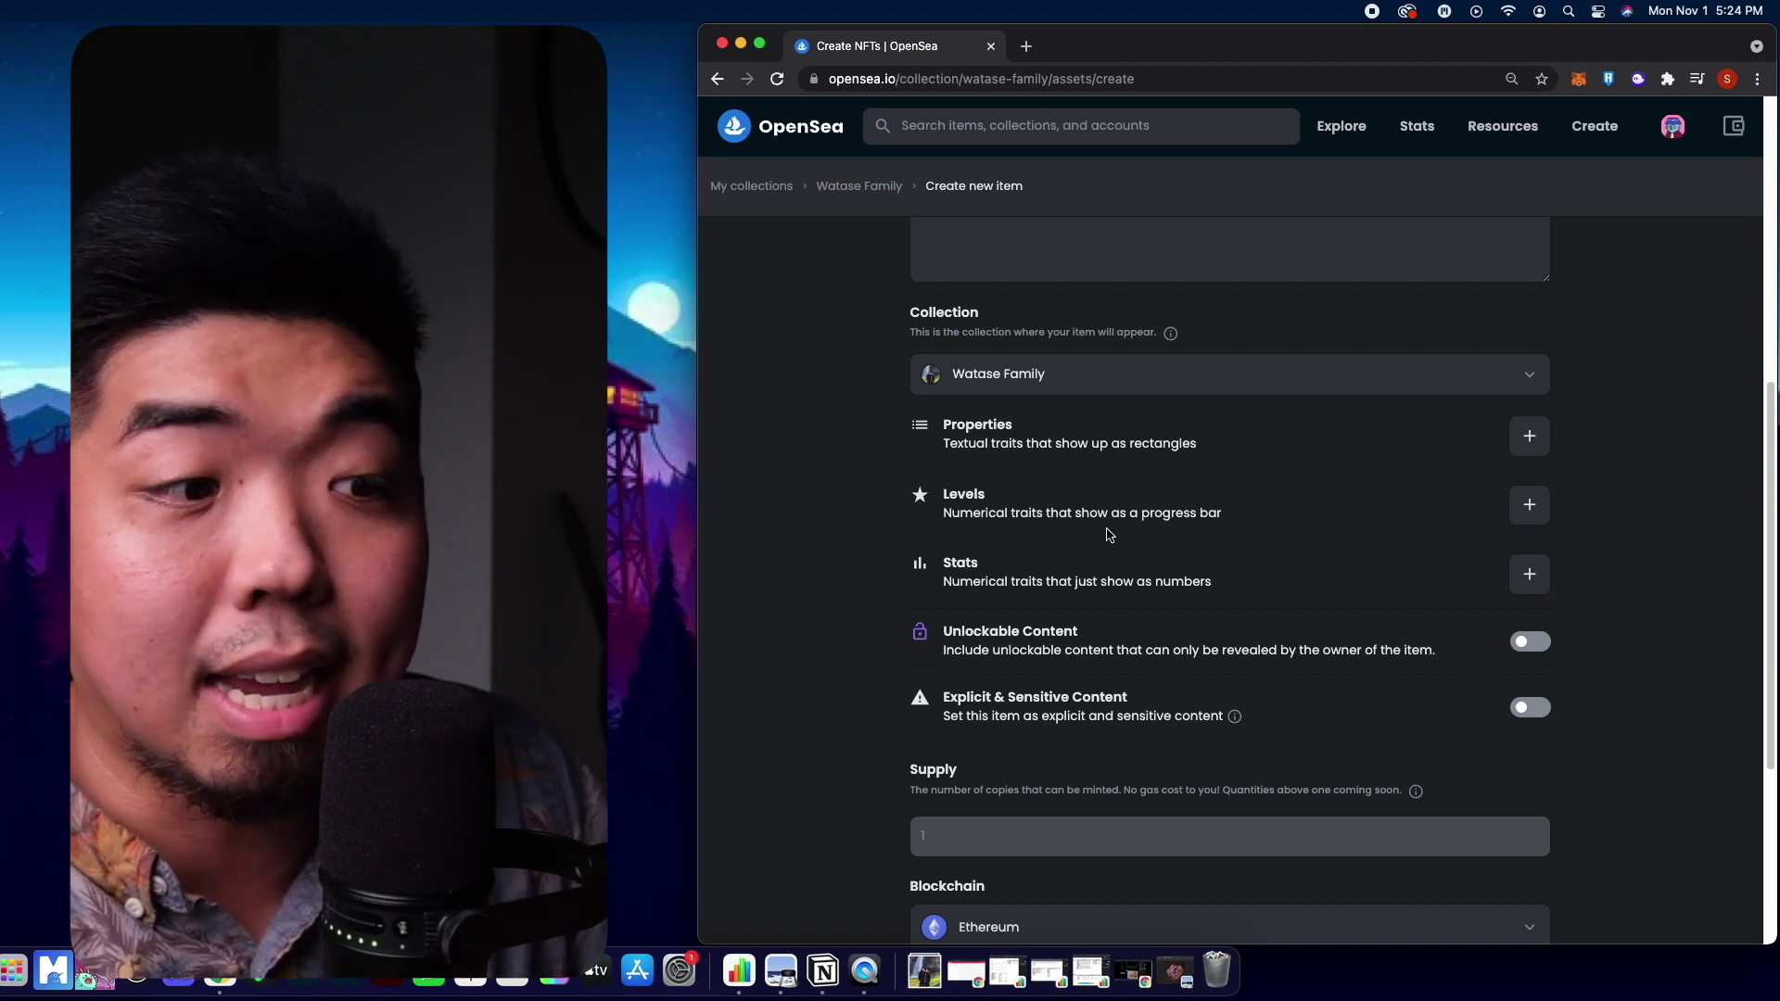
scroll(1113, 510, down, 4)
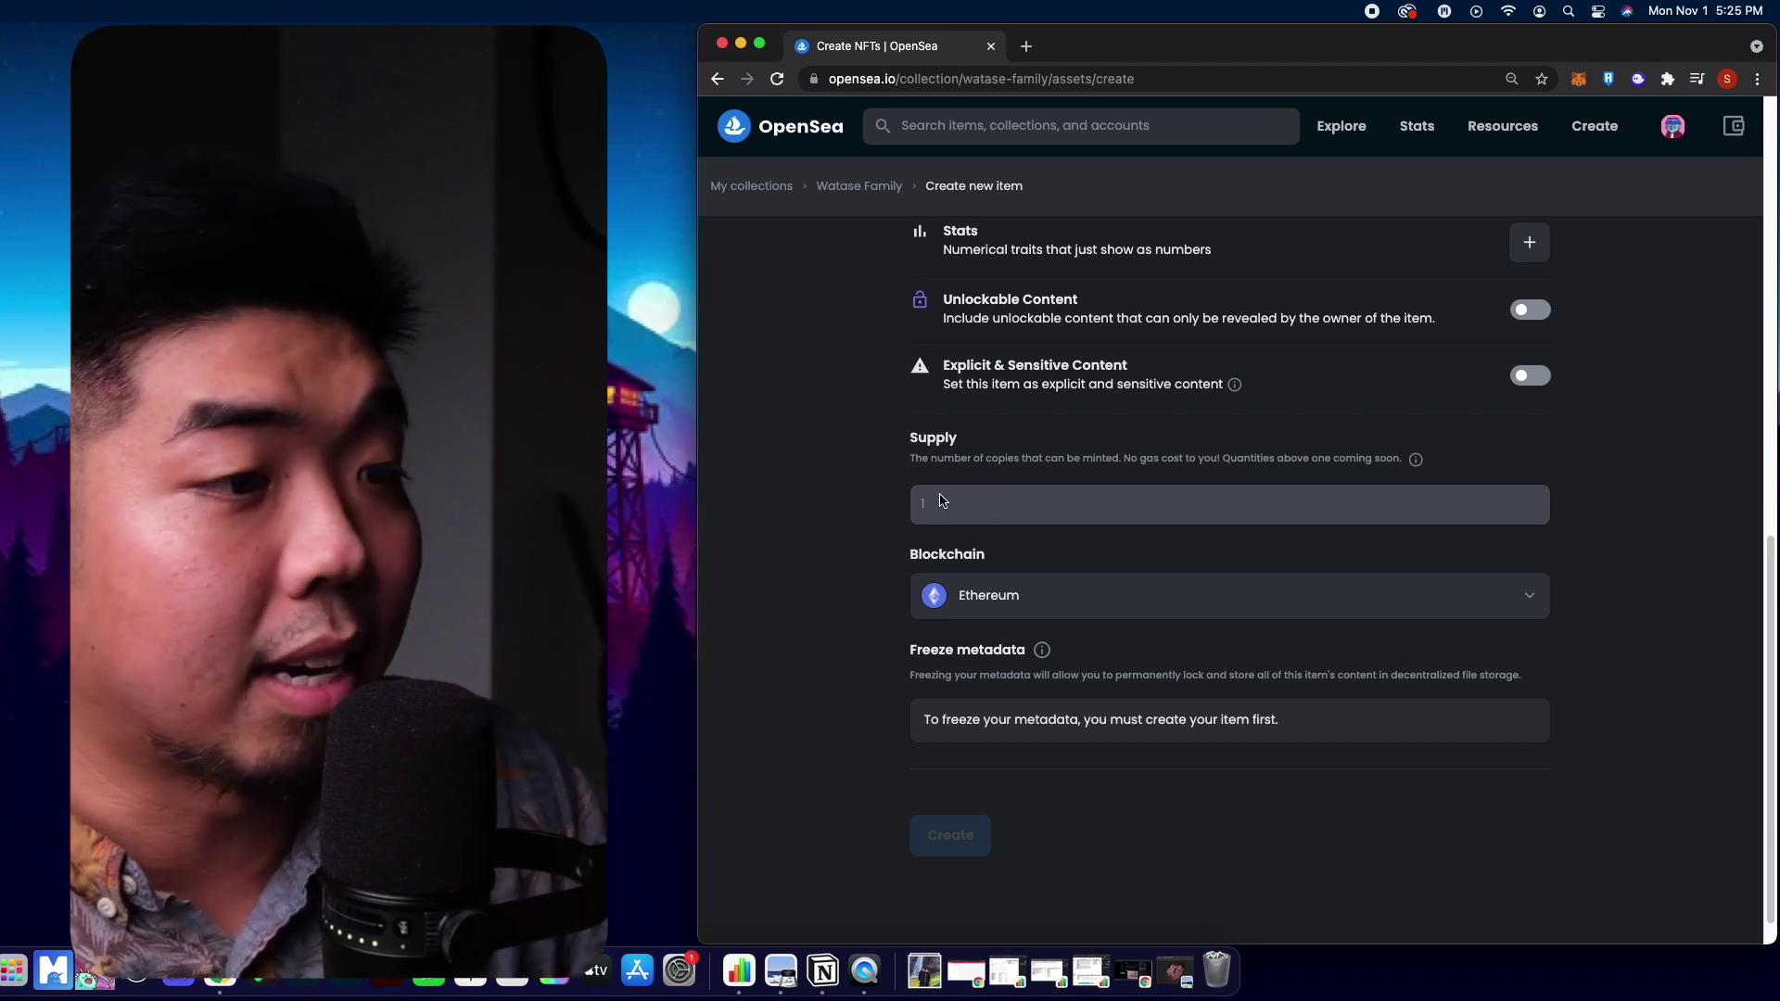
scroll(986, 530, up, 15)
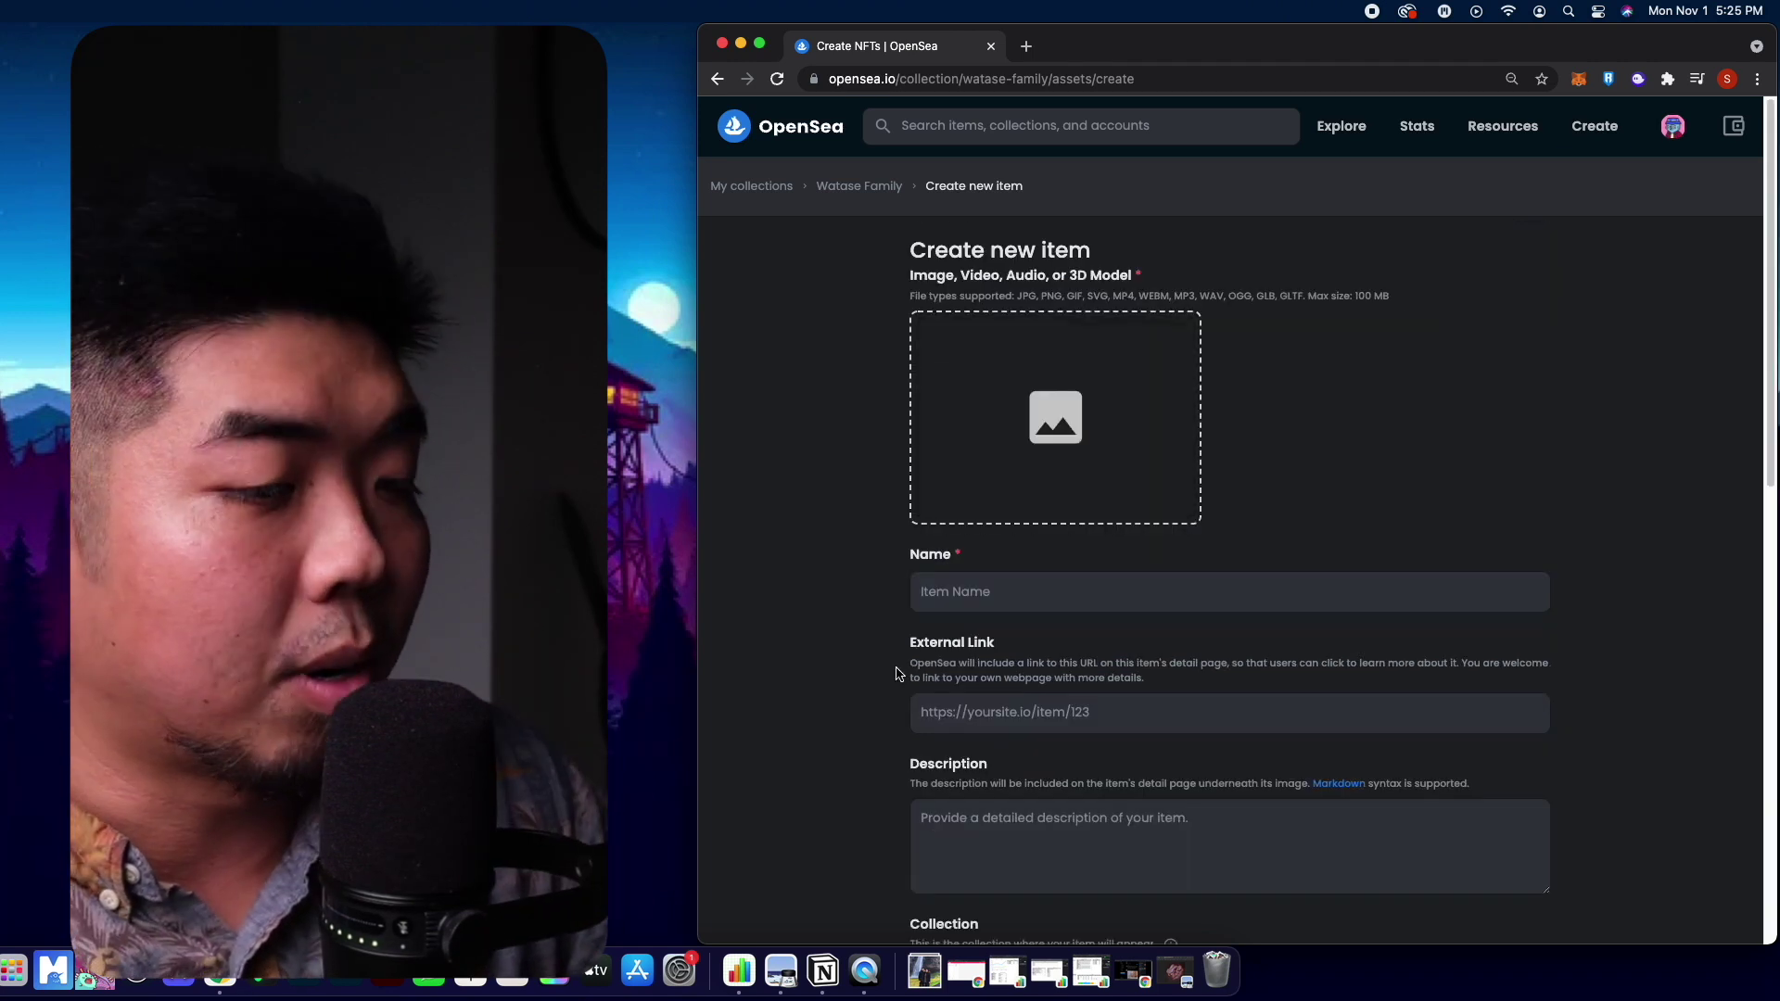
- Check BabyWatase[20Weeks].JPG in Preview, then drag it into the new item's media upload box
click(1175, 971)
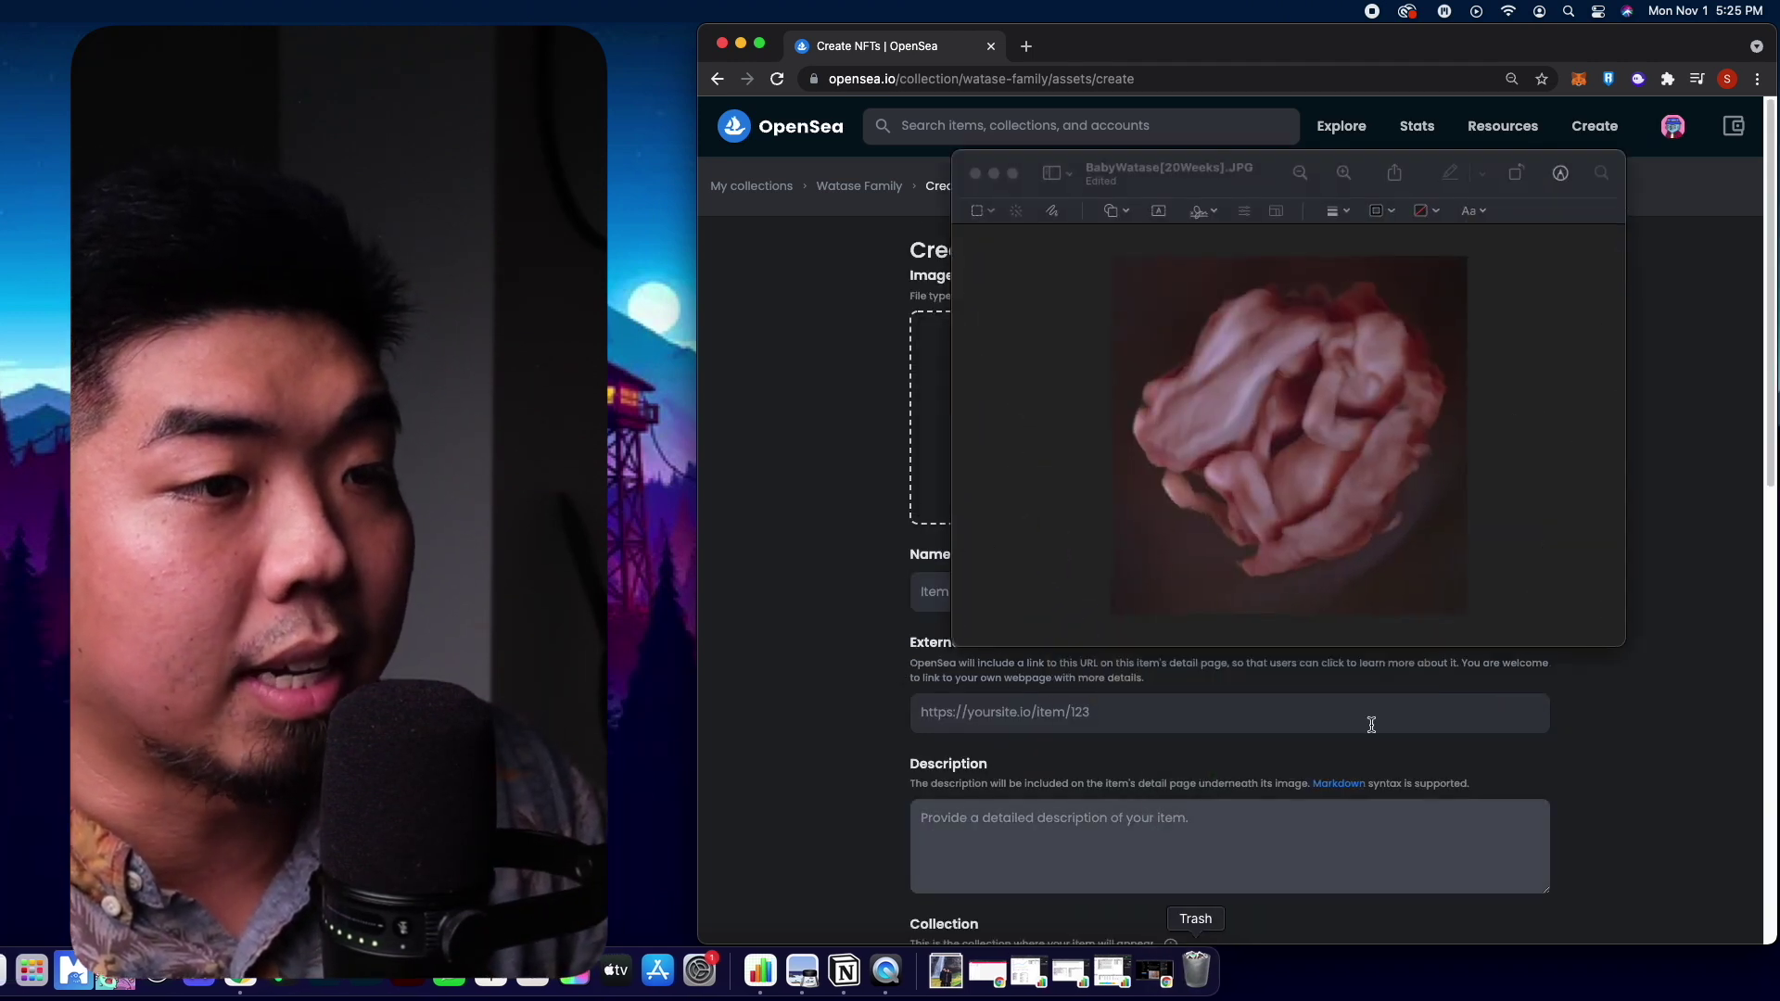
click(1394, 172)
click(1350, 129)
drag(1364, 156, 1284, 137)
drag(1237, 628, 1237, 783)
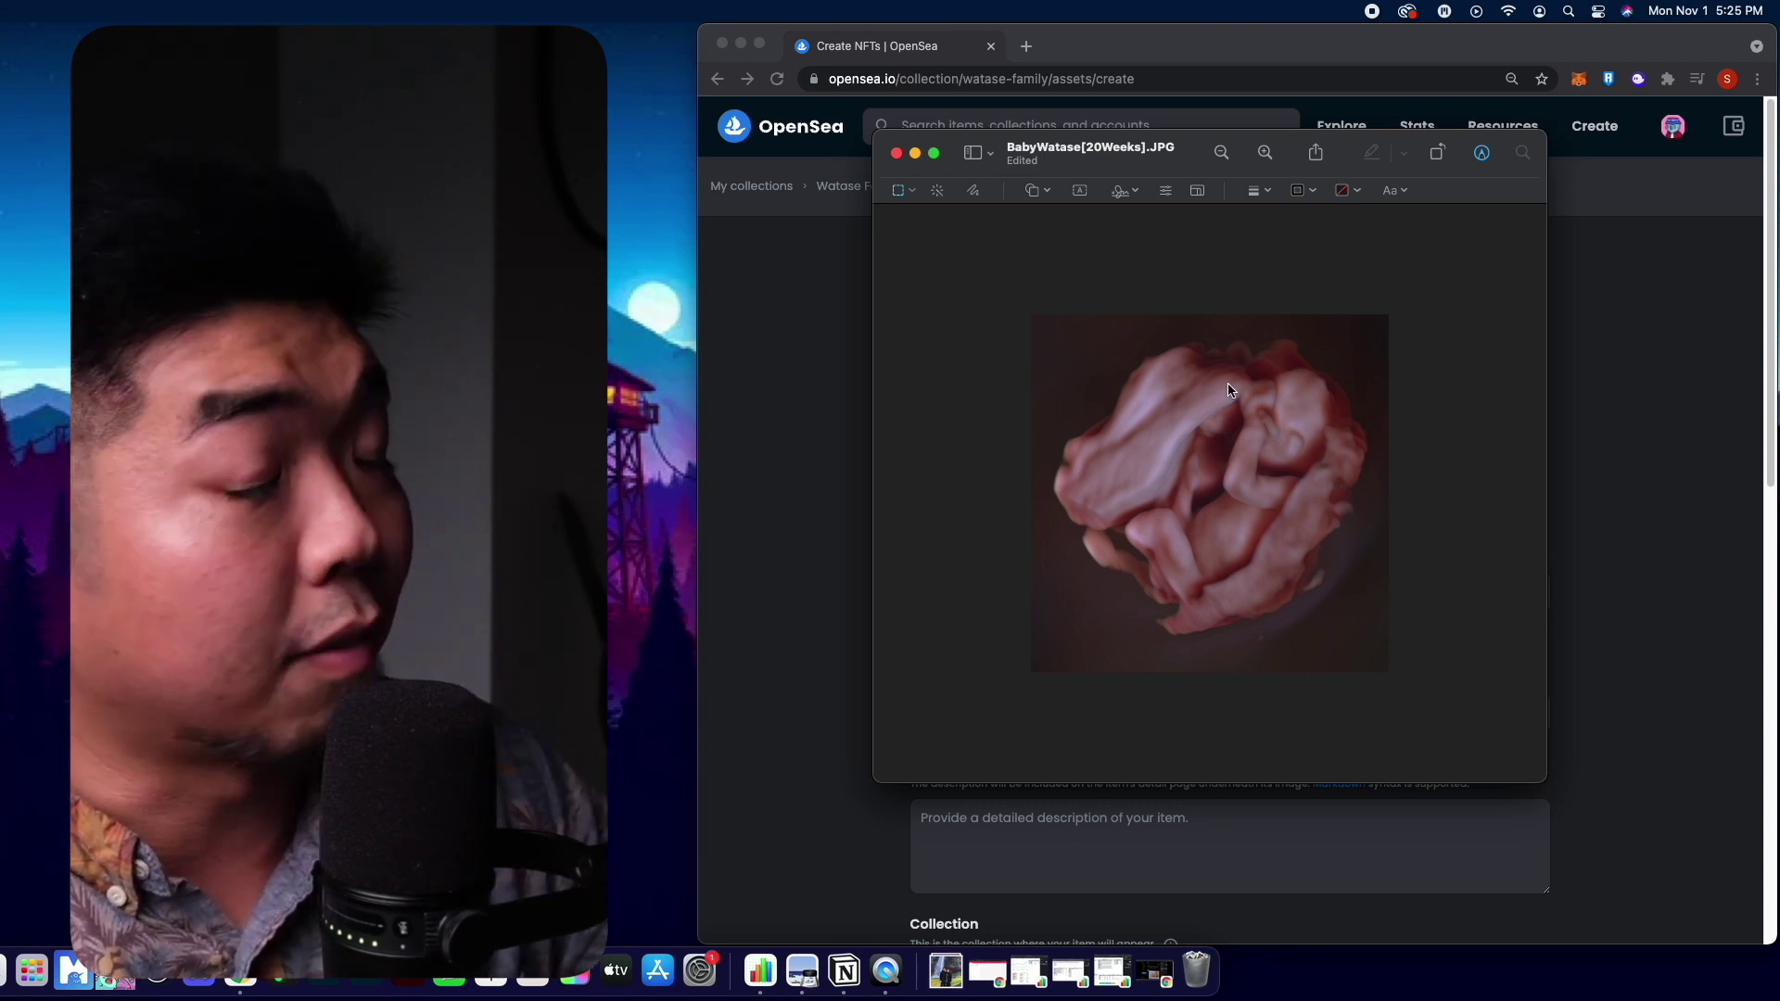
click(917, 154)
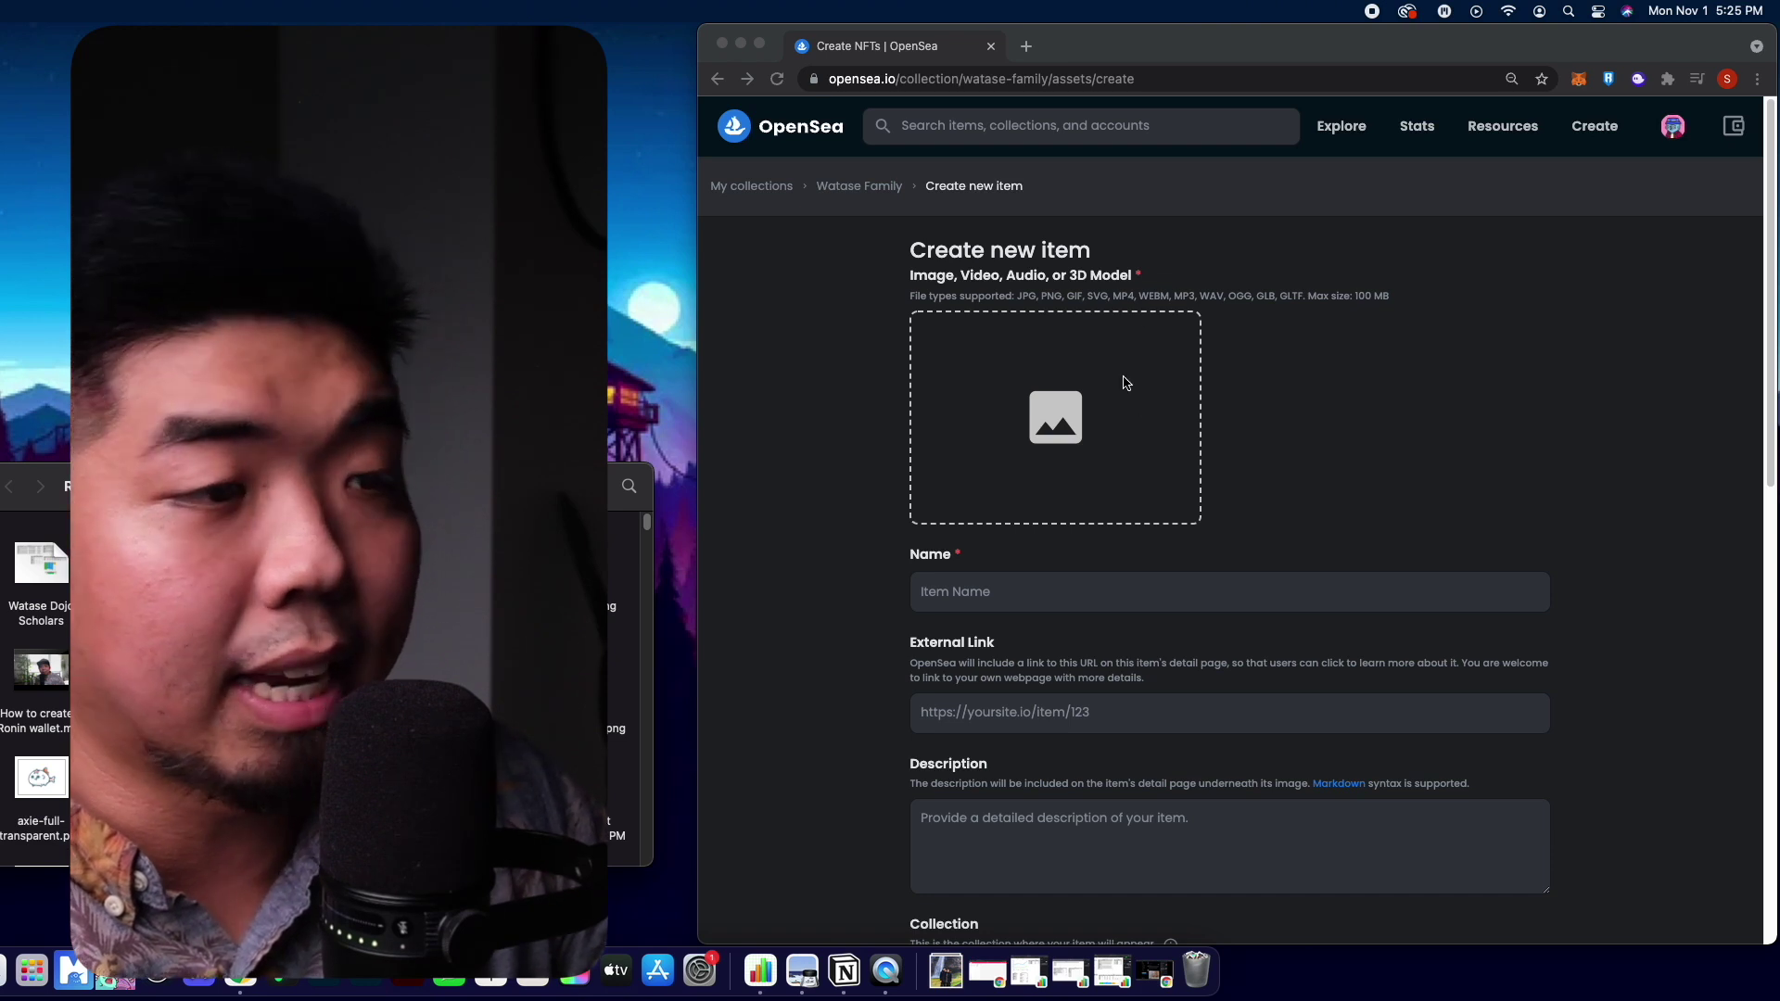
drag(610, 582, 1020, 445)
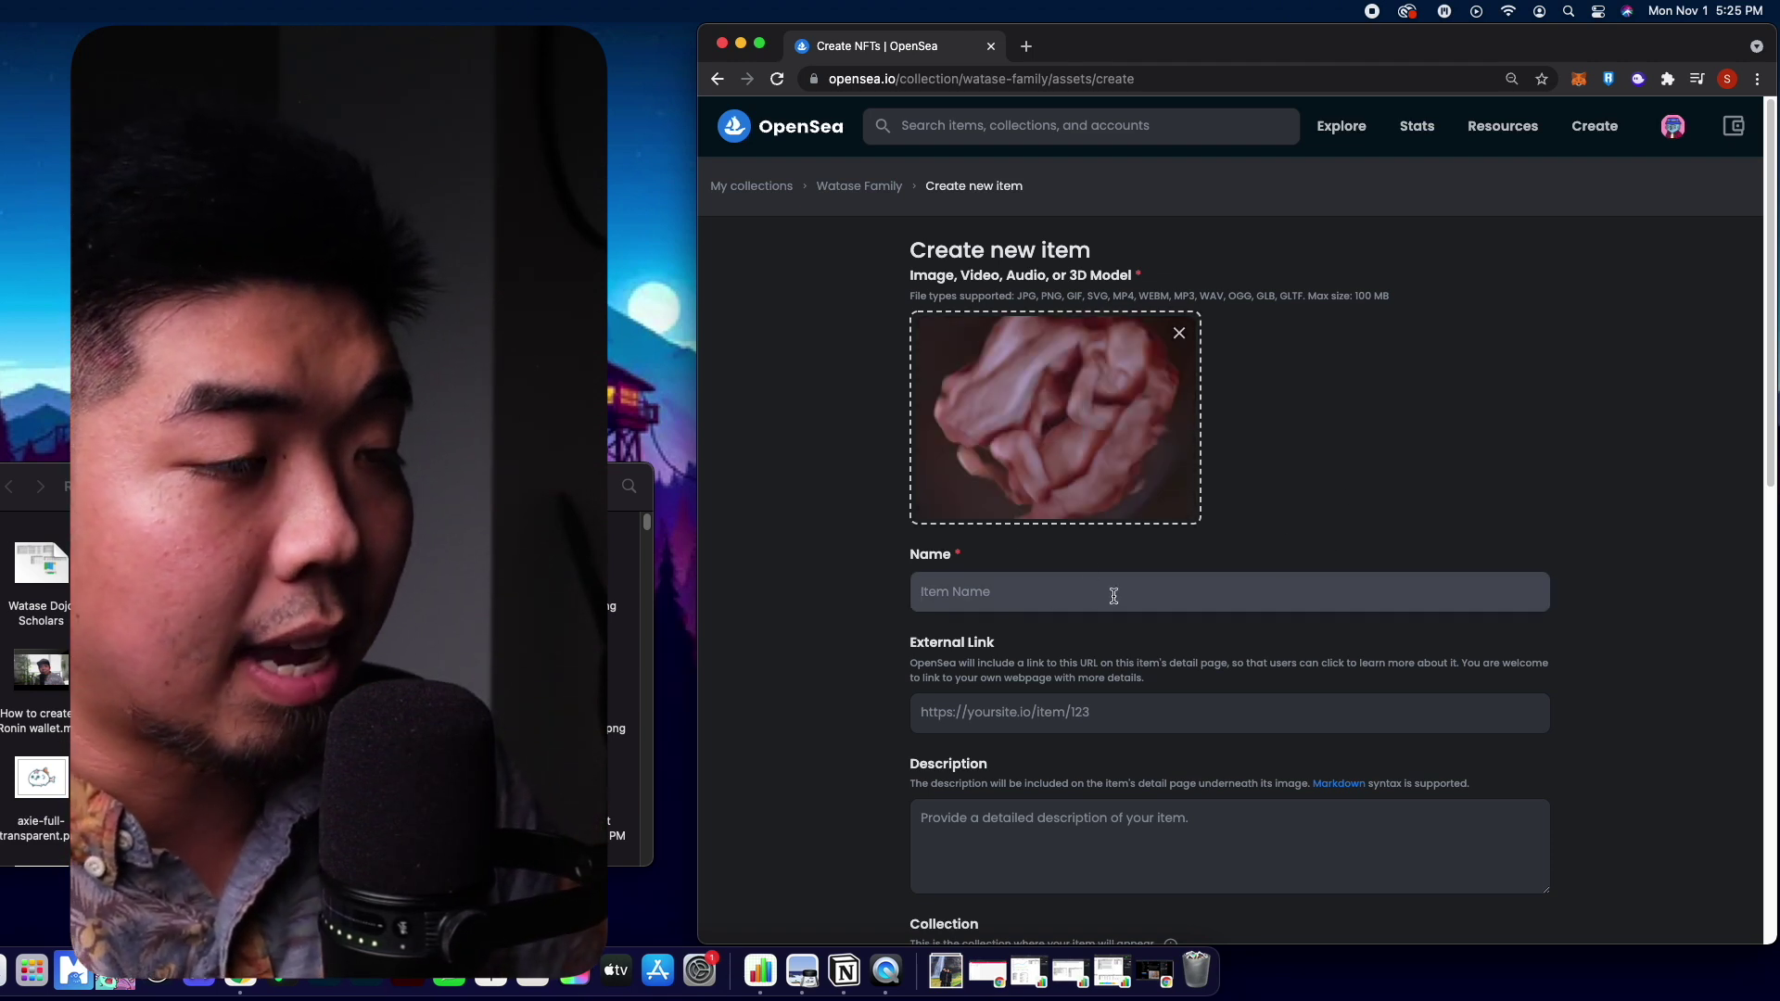
- Name the new item 'Baby Watase [18 weeks]'
text(Babu)
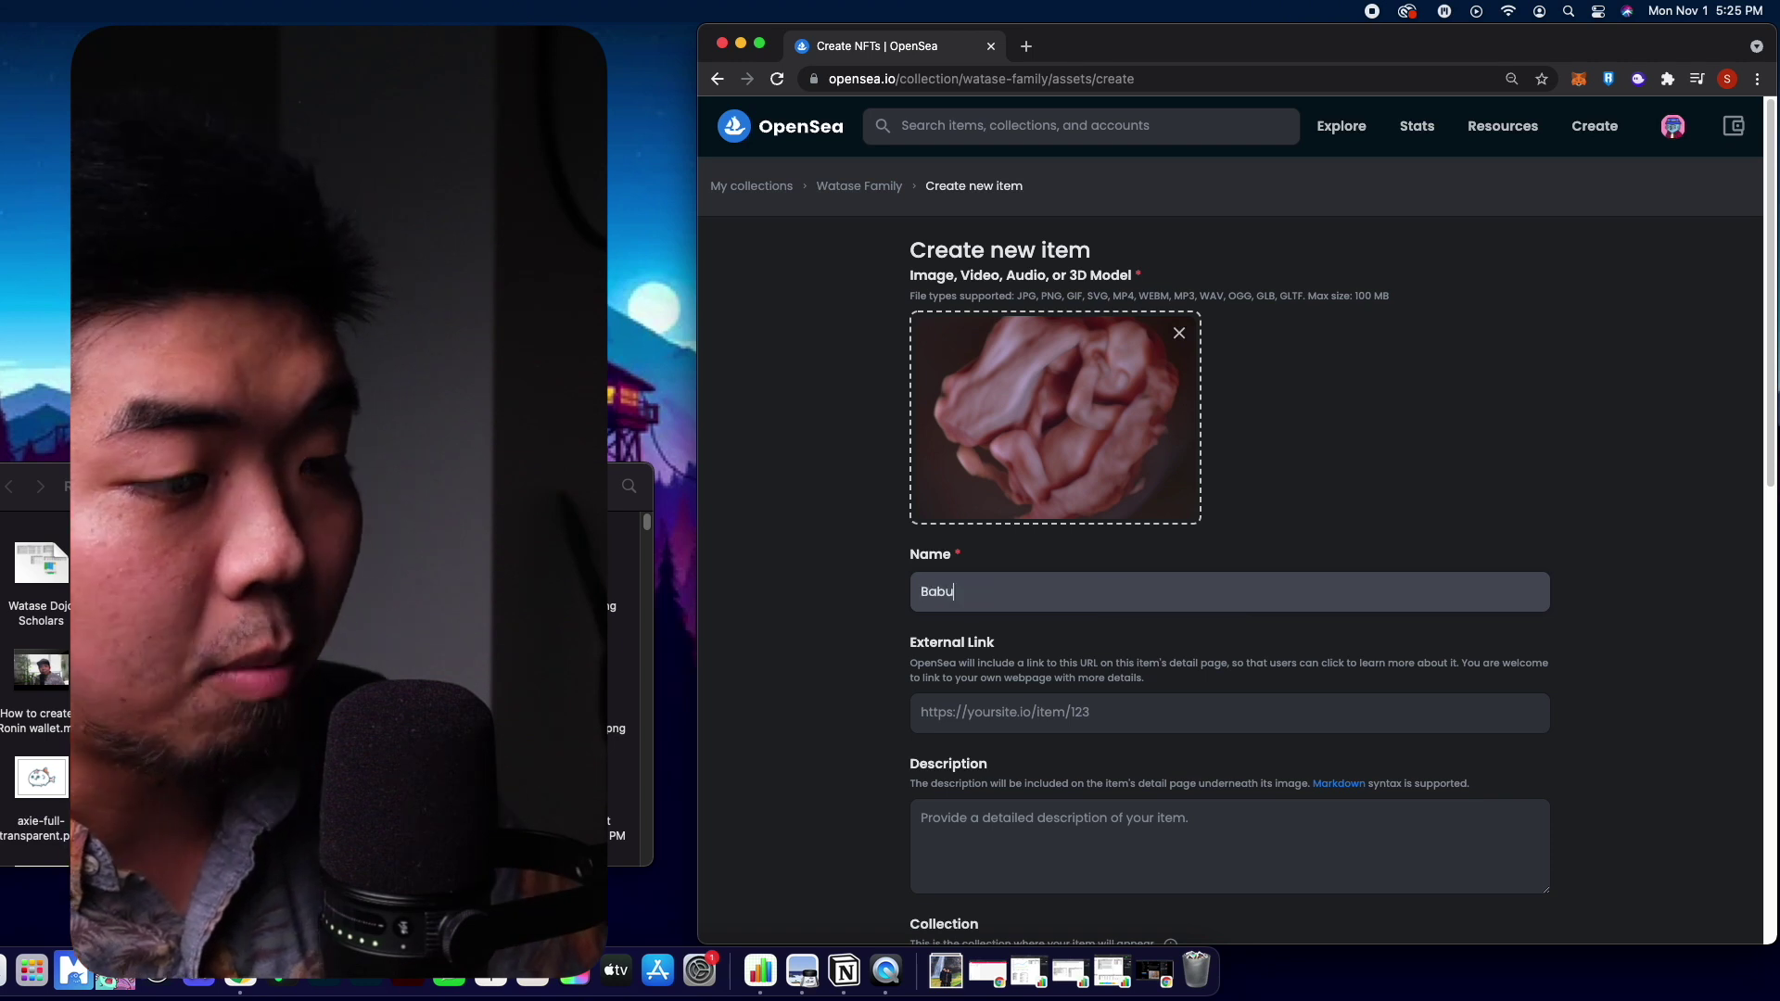
key(BackSpace)
text(y Watase)
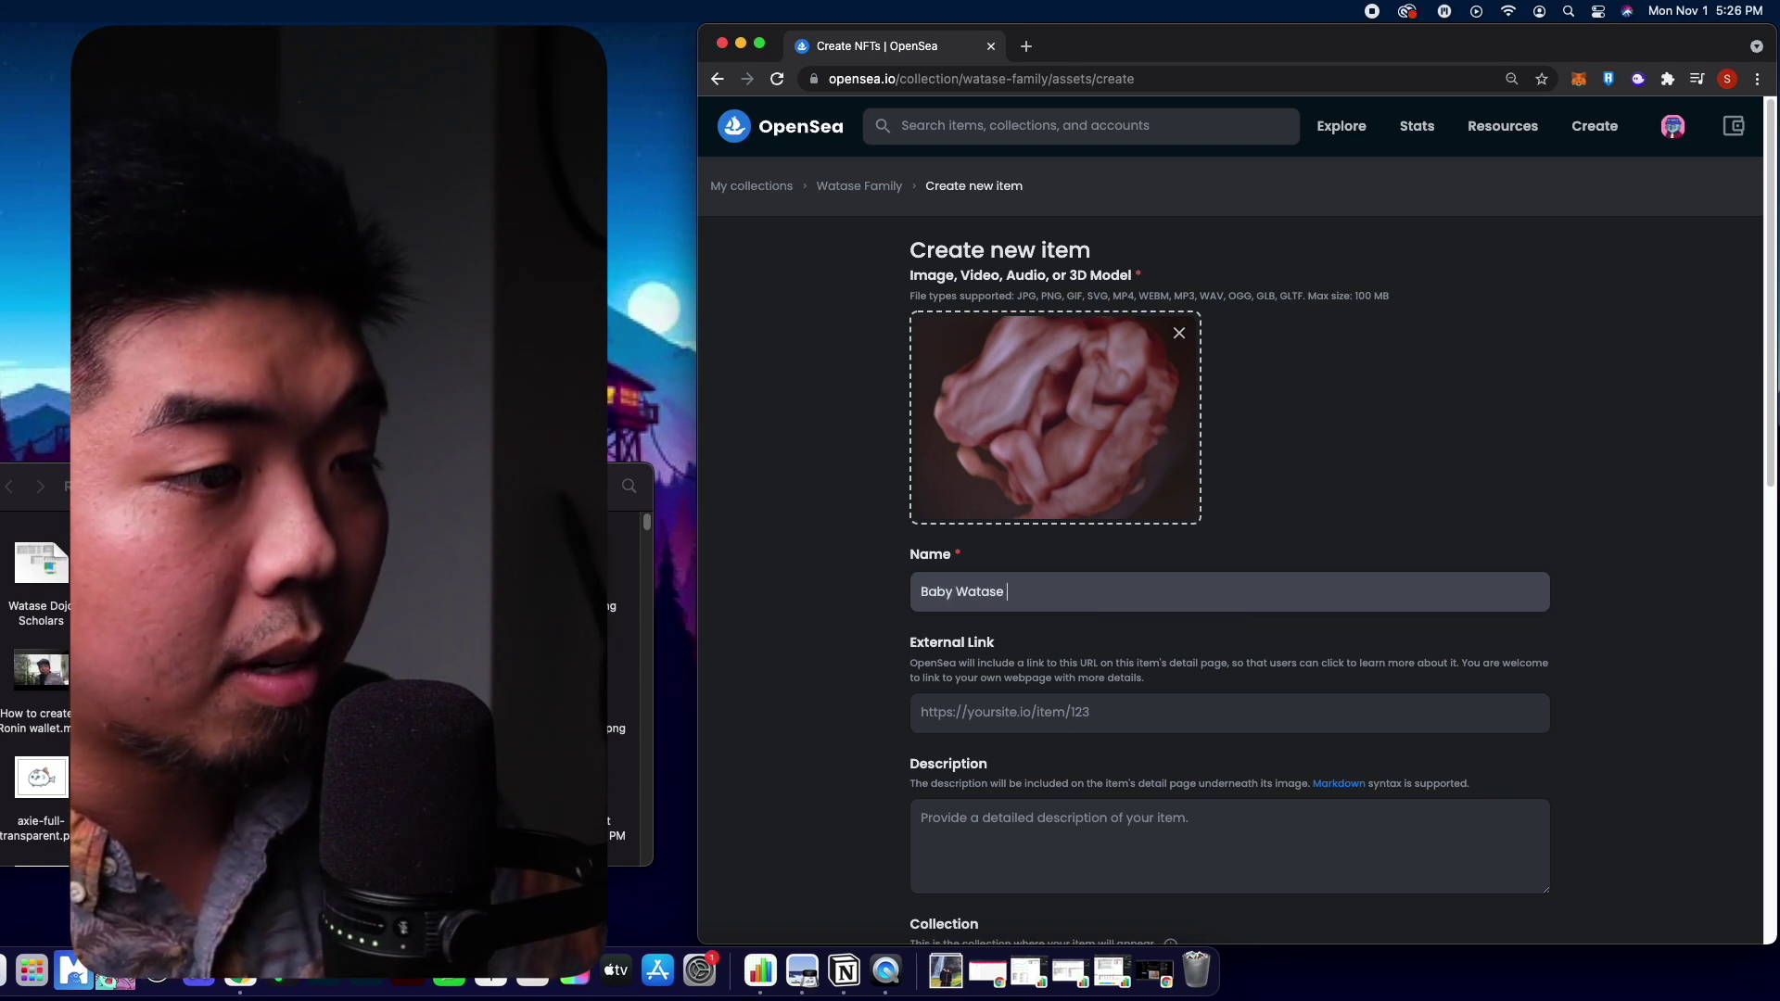
text( [18)
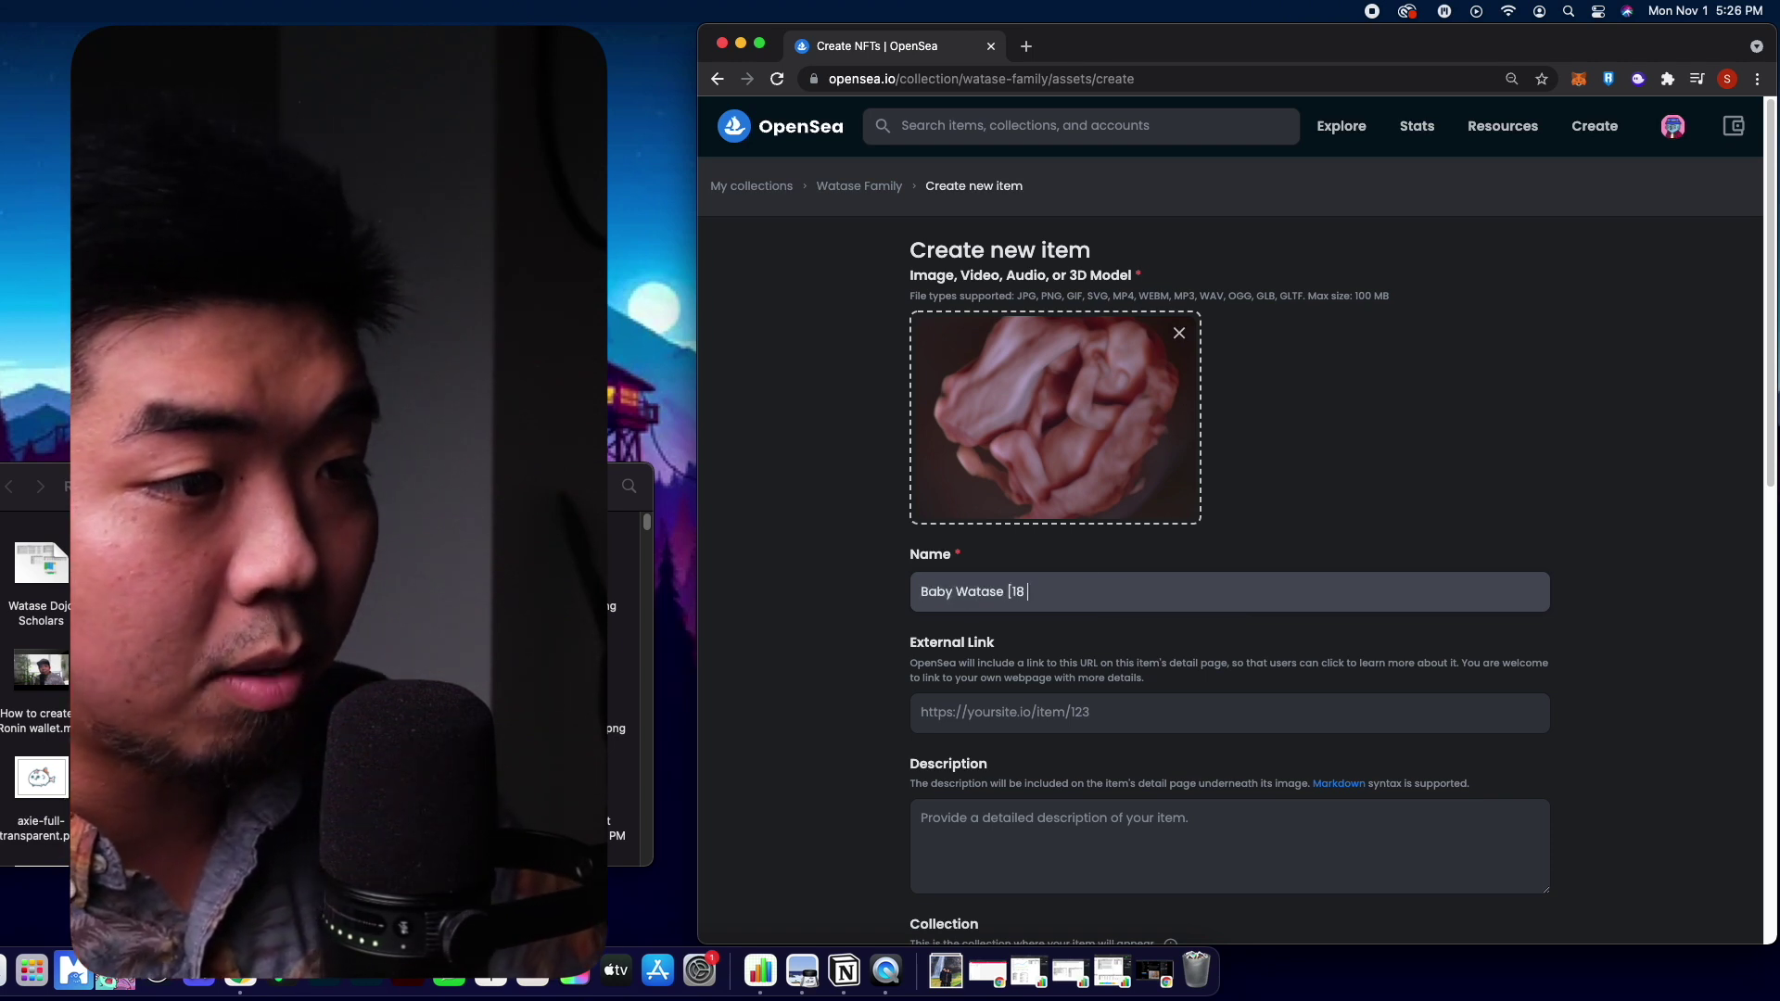
text( weeks])
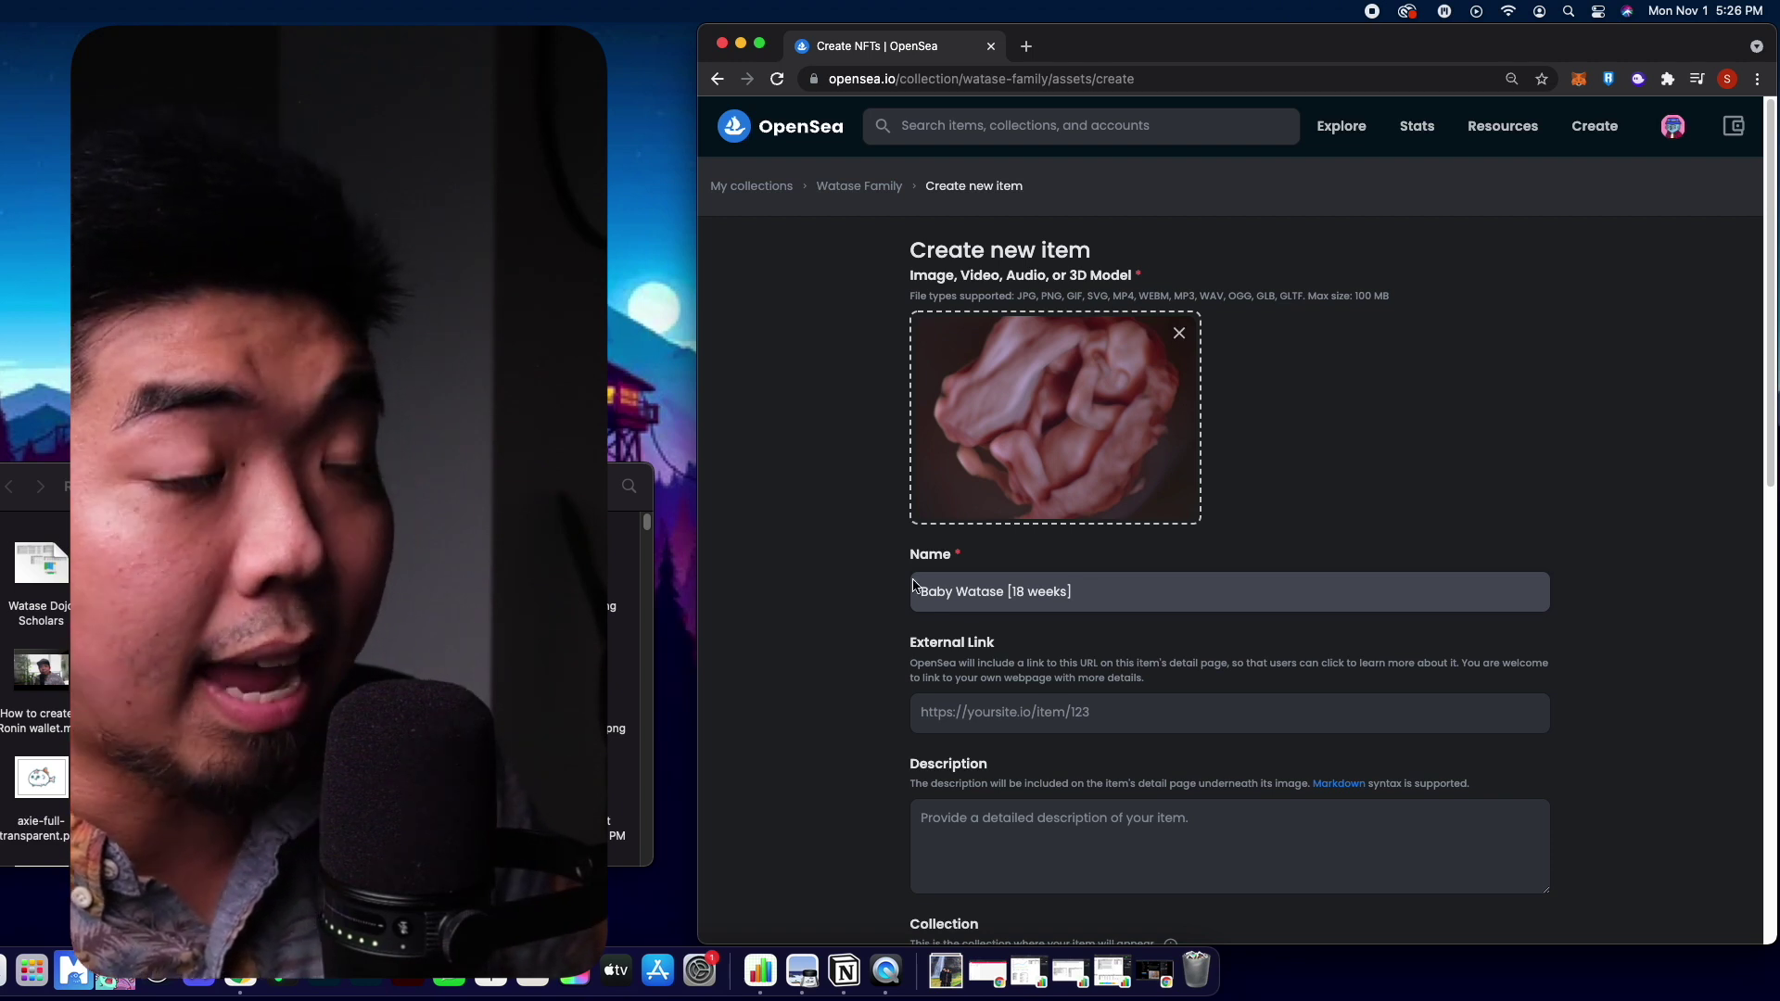
scroll(1148, 589, down, 3)
scroll(1149, 738, up, 1)
click(1032, 649)
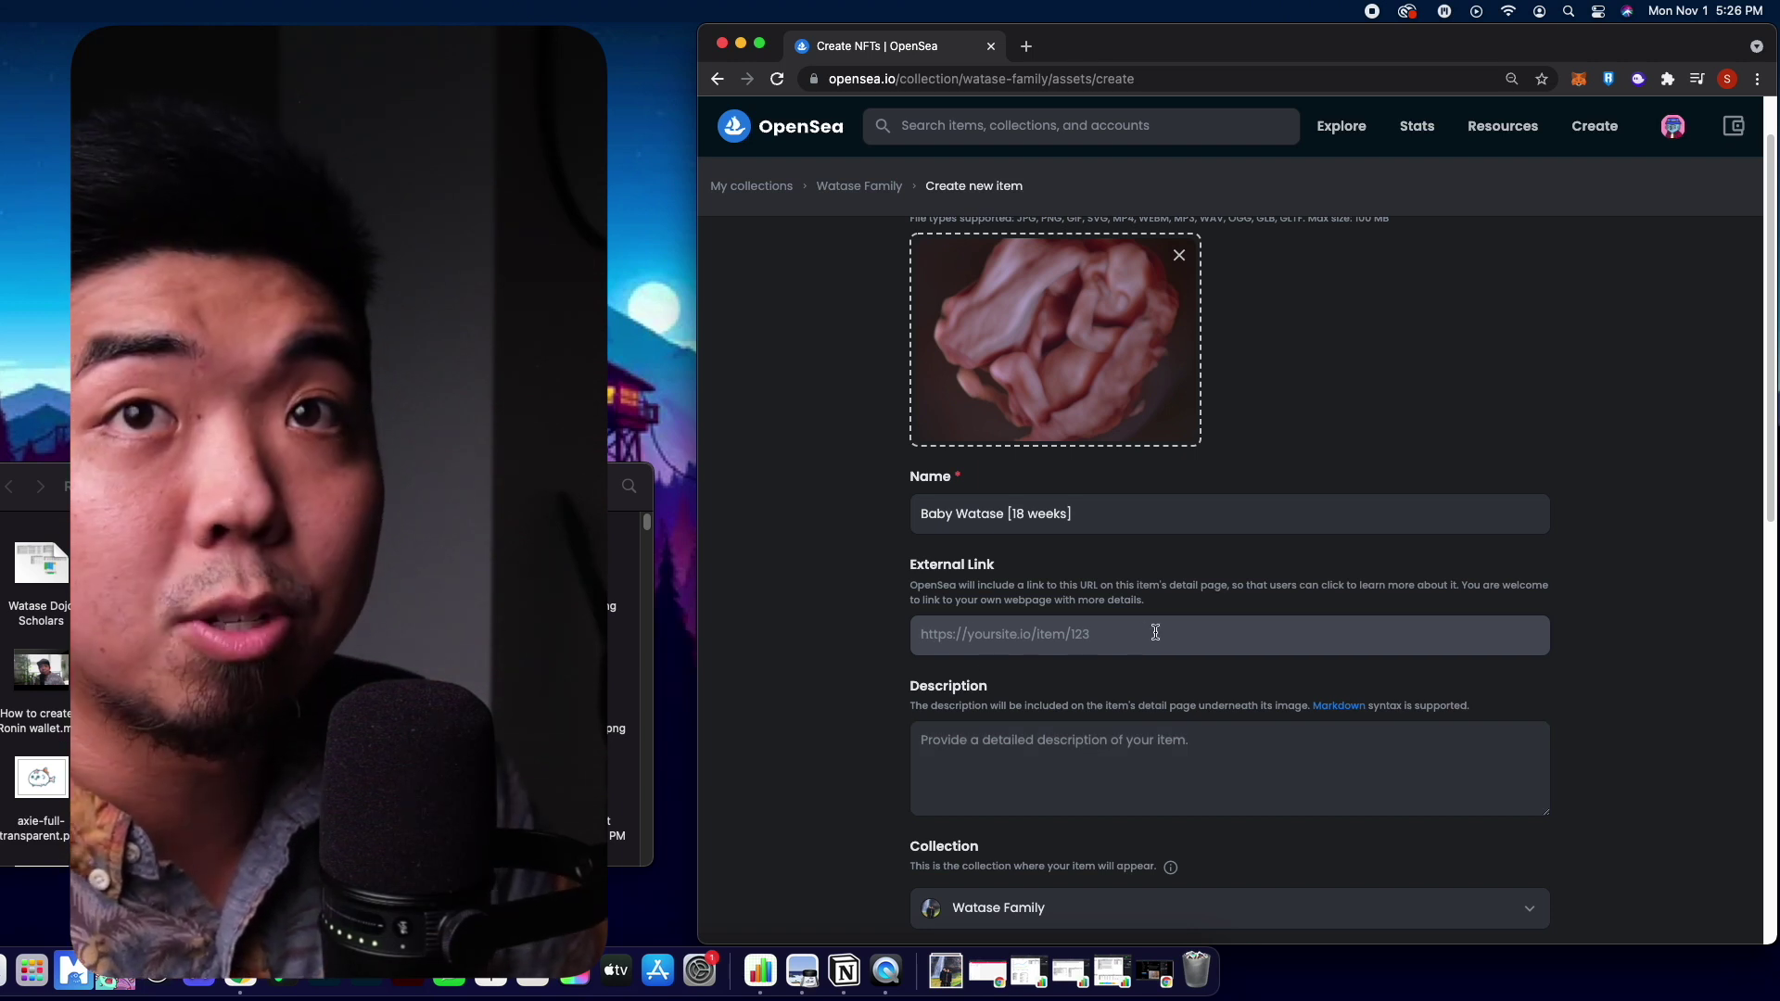
- Enter the description: a 3D ultrasound at 18 weeks, taken November 1, 2021
click(1133, 775)
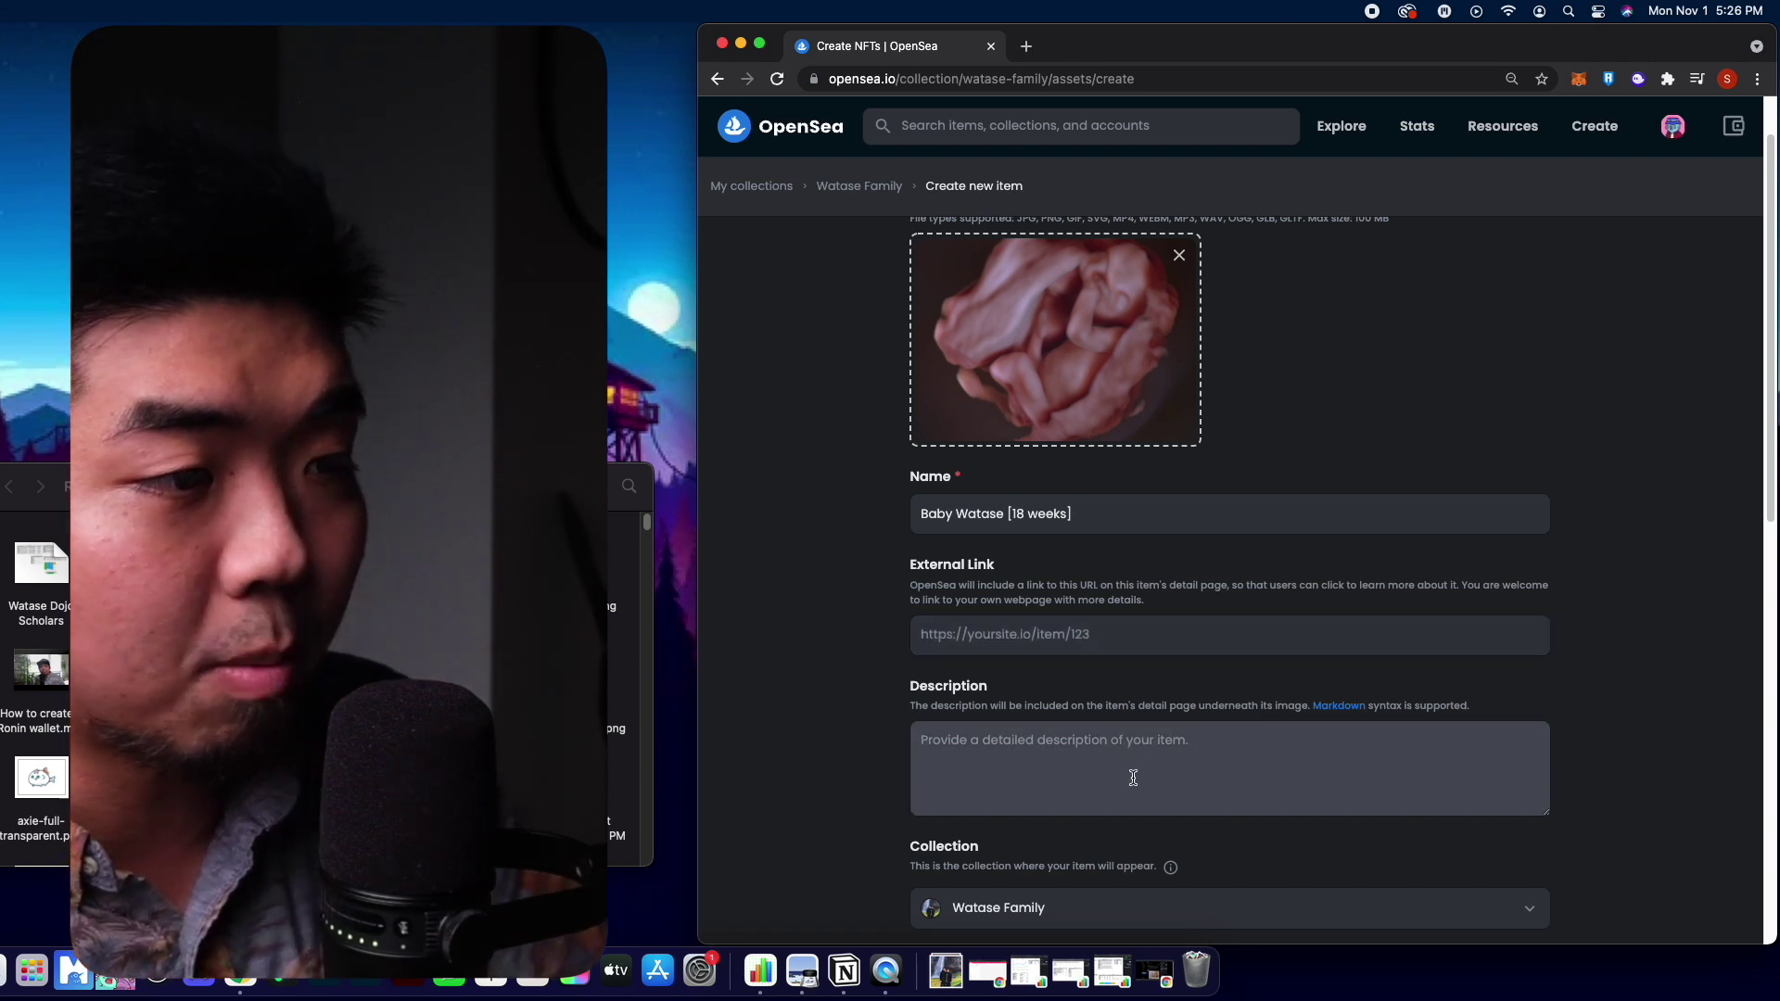
text(3D)
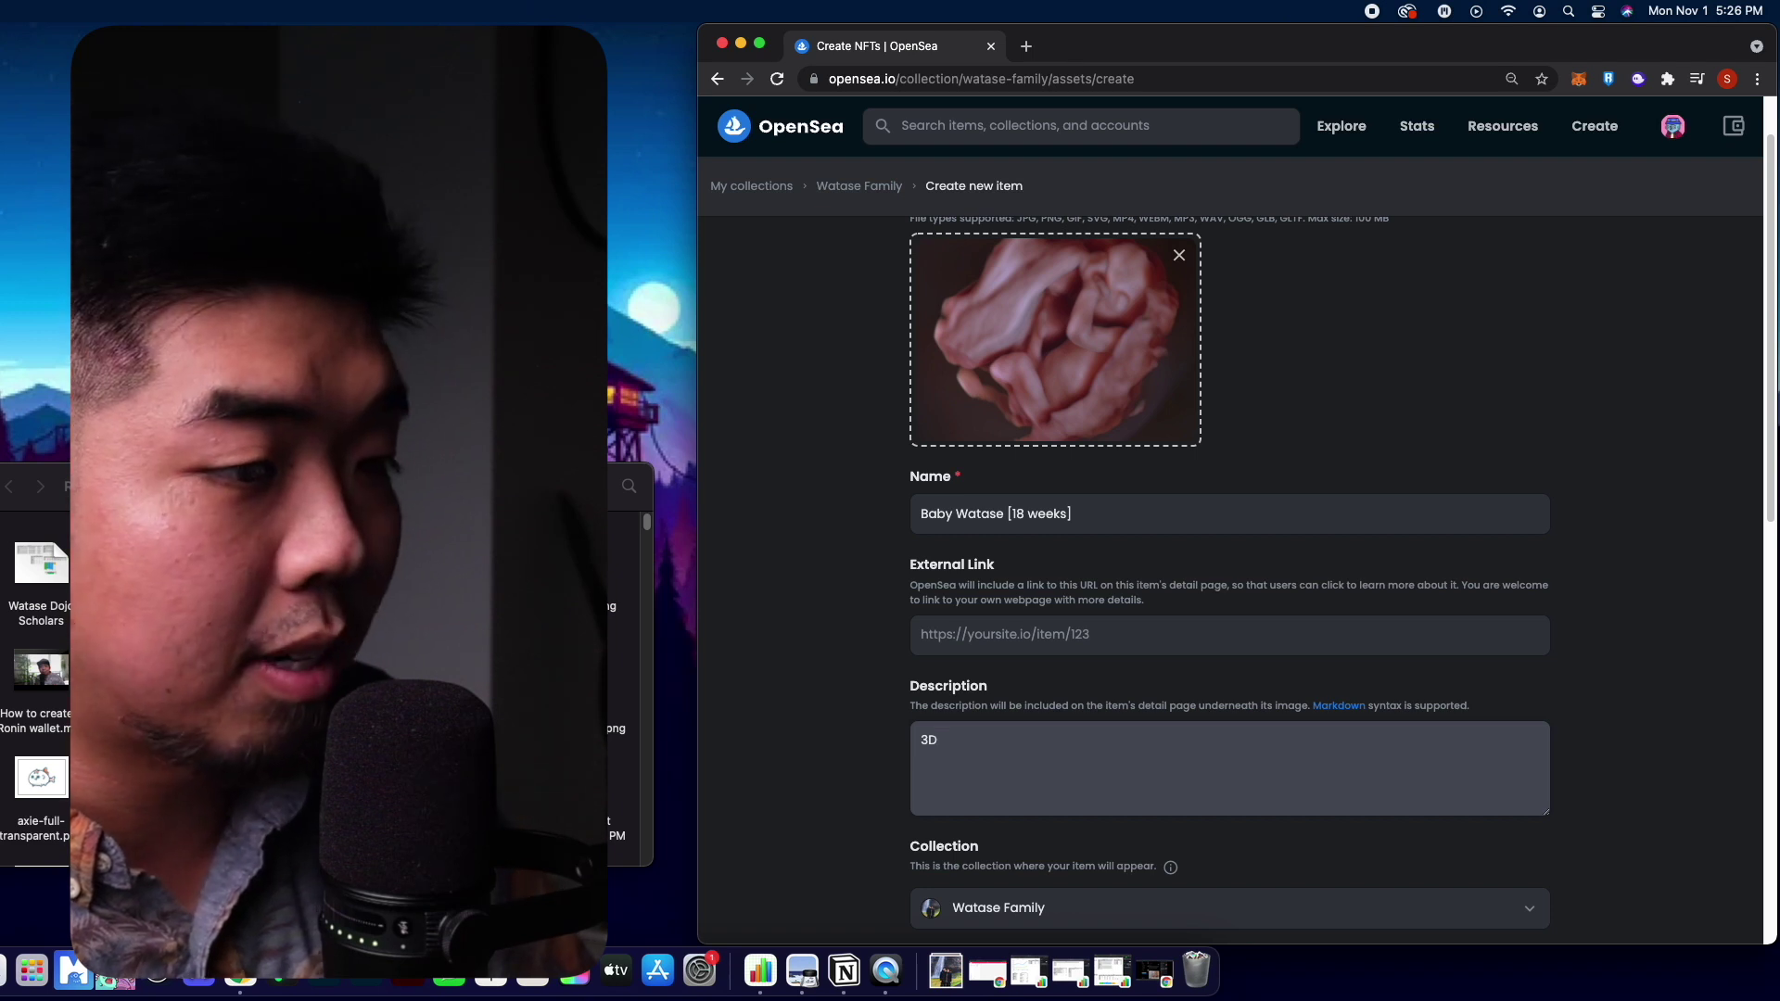
text(ultrasound of son at 18 weeks. Taken on November 1, 2021.)
scroll(1359, 498, down, 1)
scroll(1360, 498, down, 5)
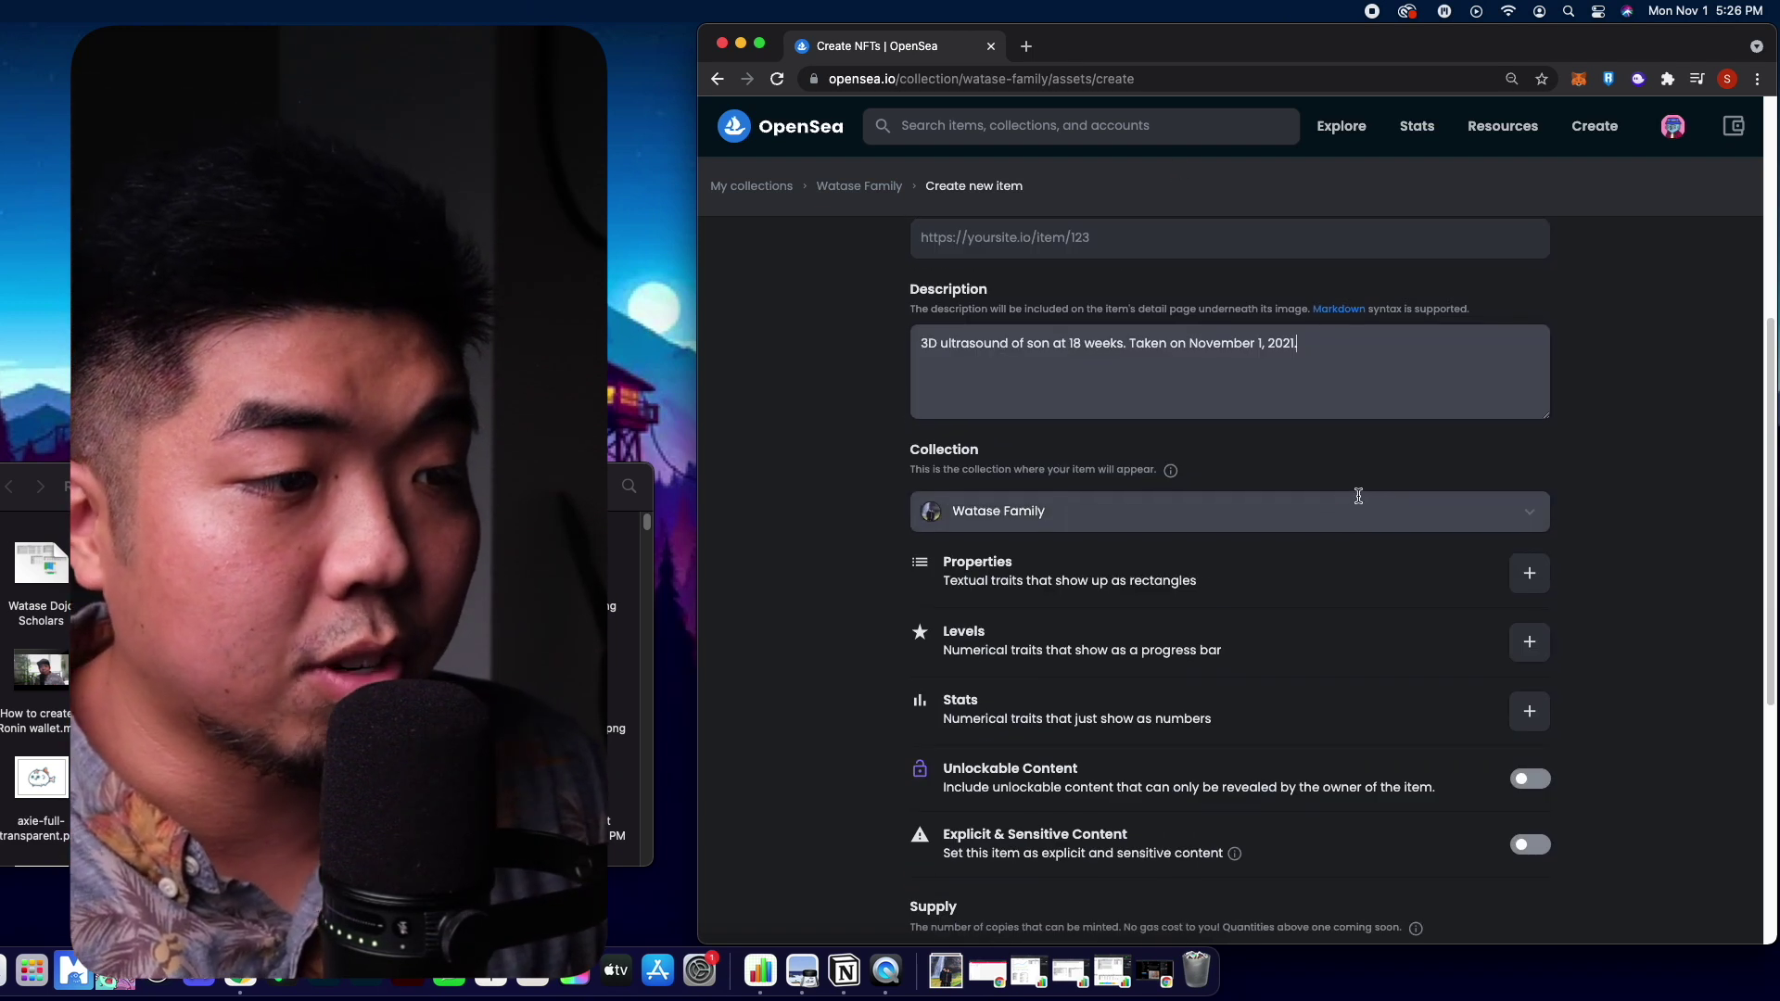
scroll(1215, 584, down, 2)
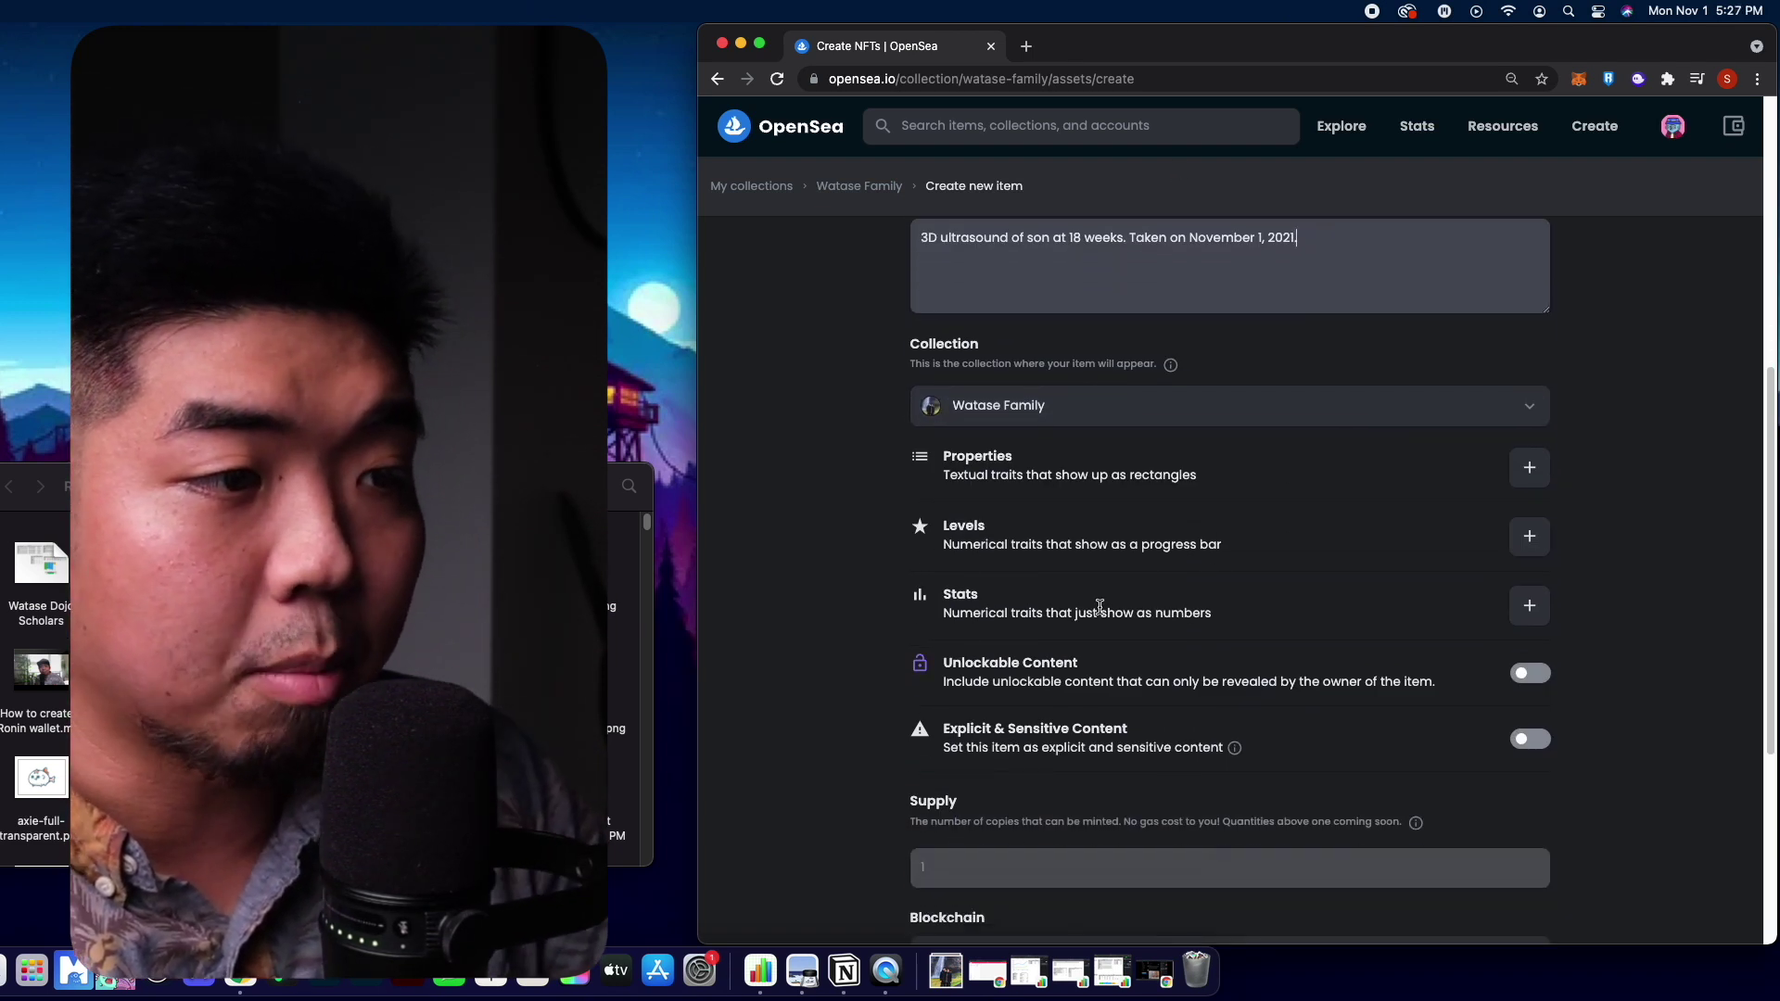
scroll(1179, 603, down, 1)
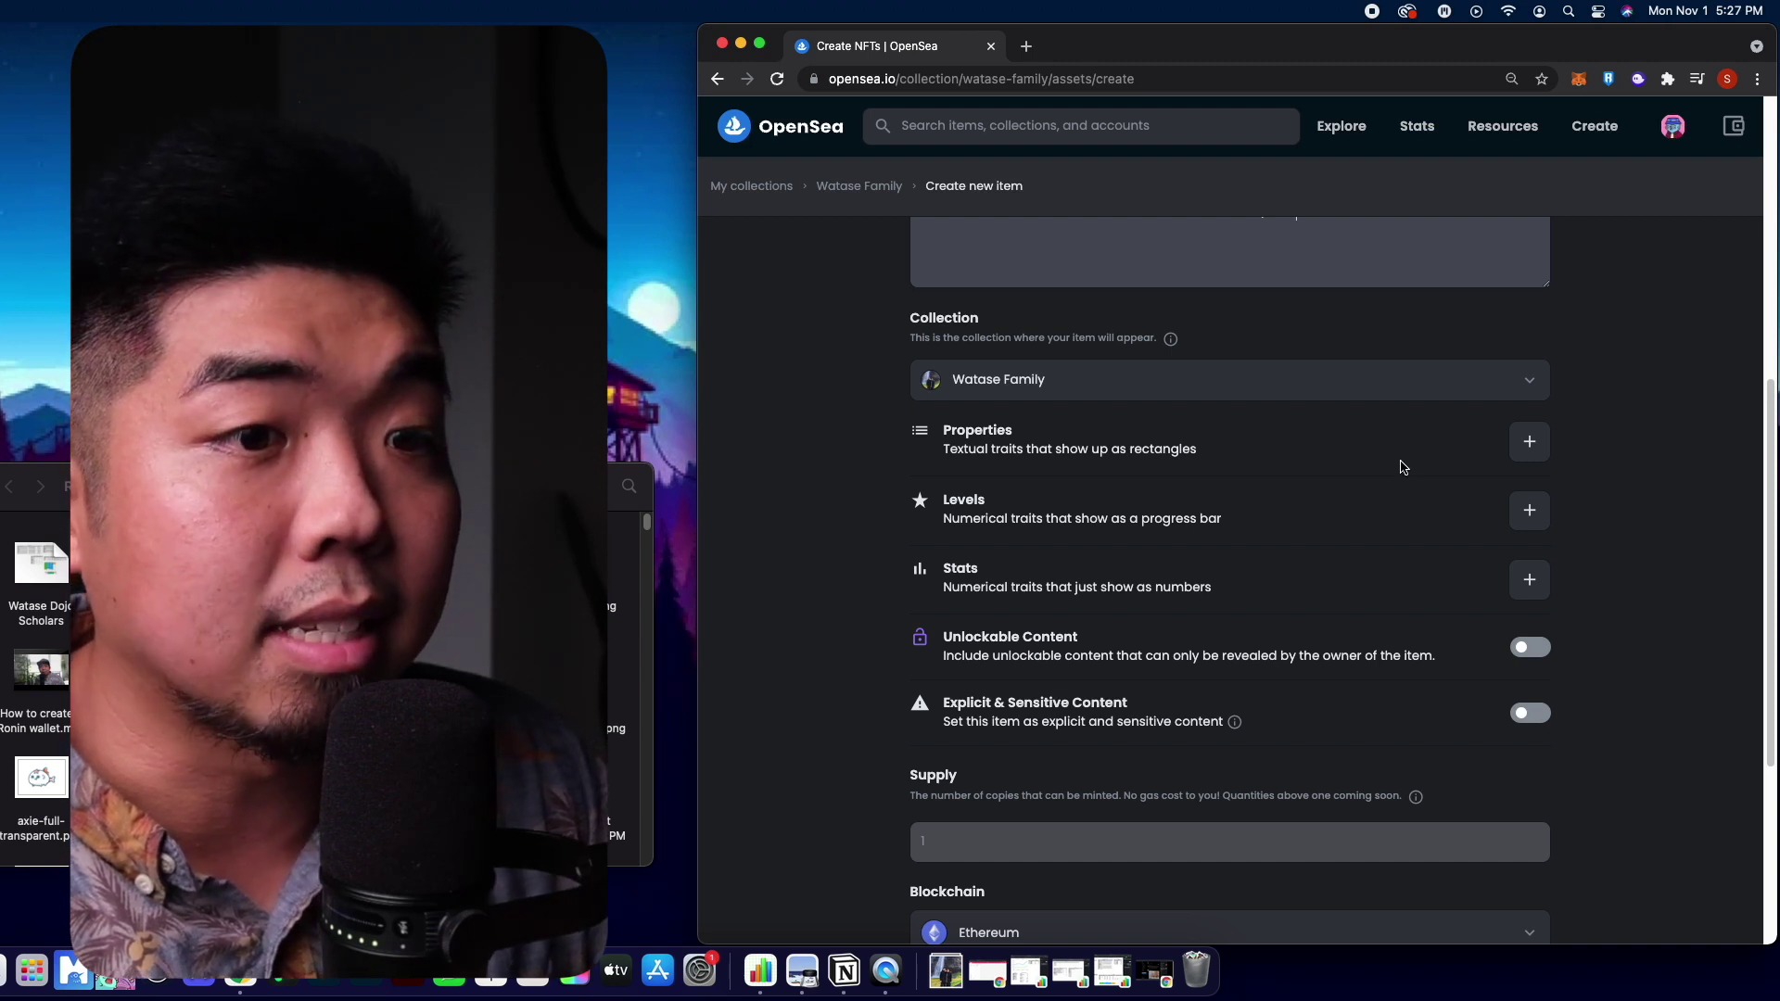
scroll(1605, 492, down, 4)
scroll(1131, 619, up, 8)
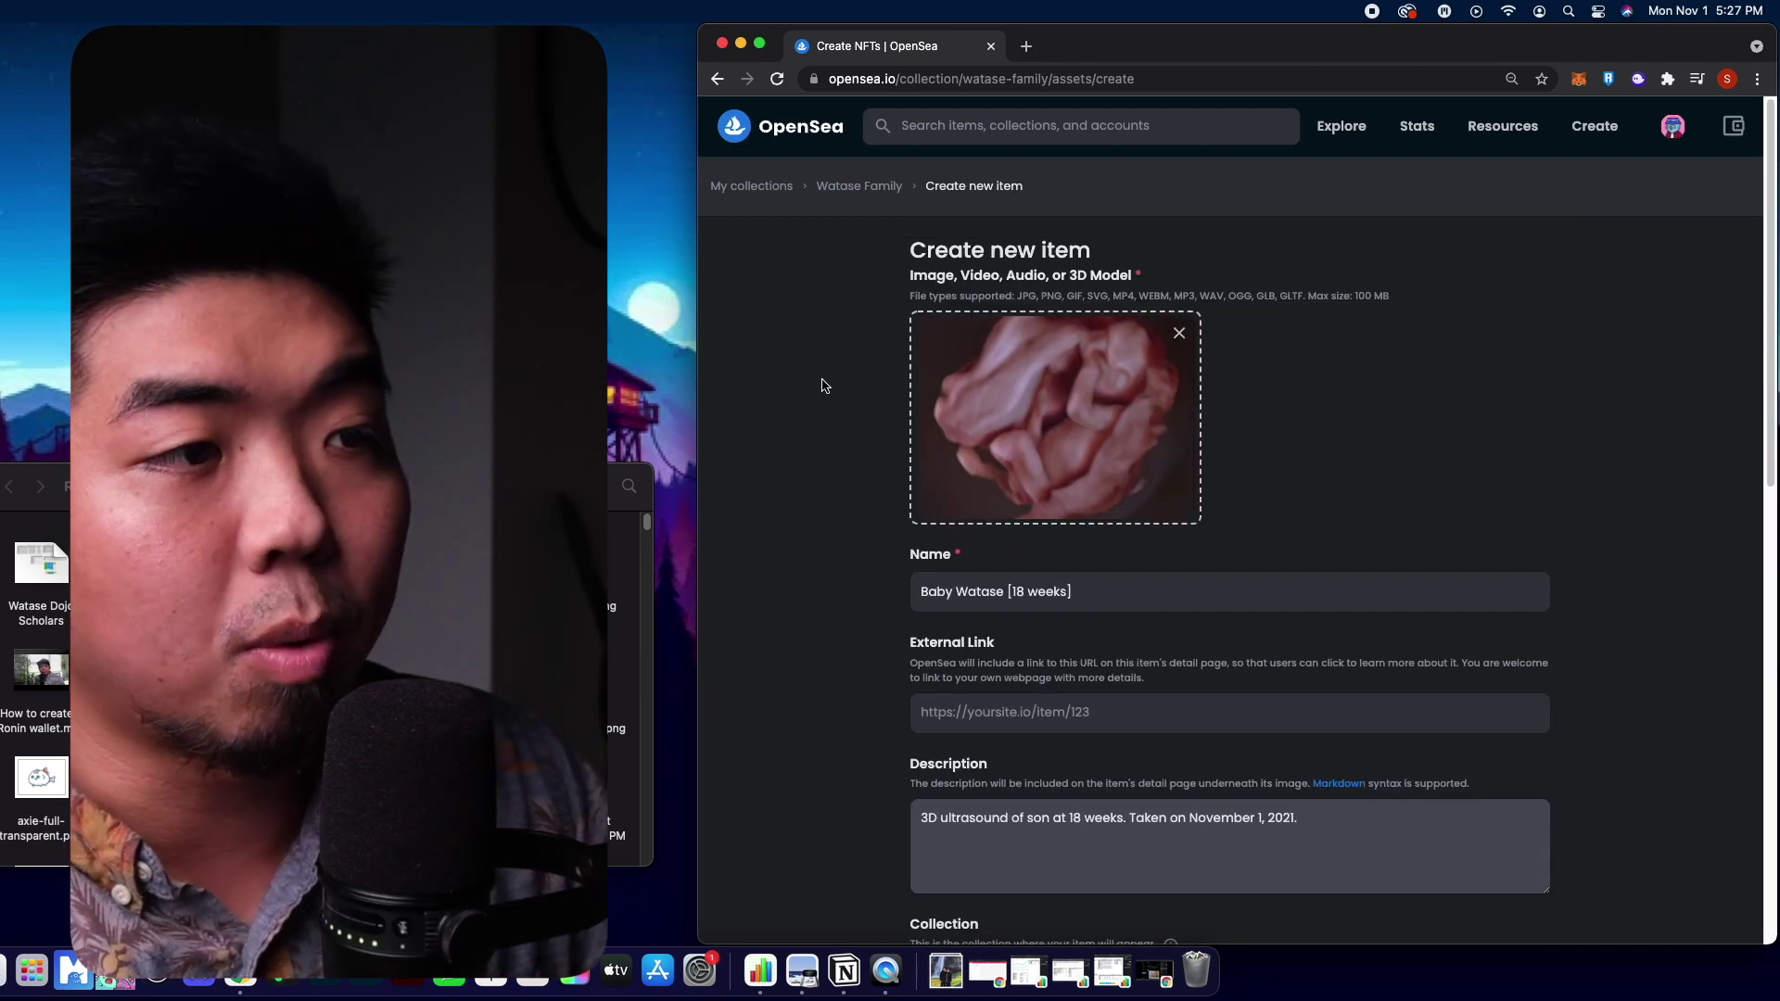
scroll(1177, 660, down, 3)
scroll(1171, 656, down, 5)
- Create the Baby Watase [18 weeks] item and close the 'You created' dialog
click(971, 816)
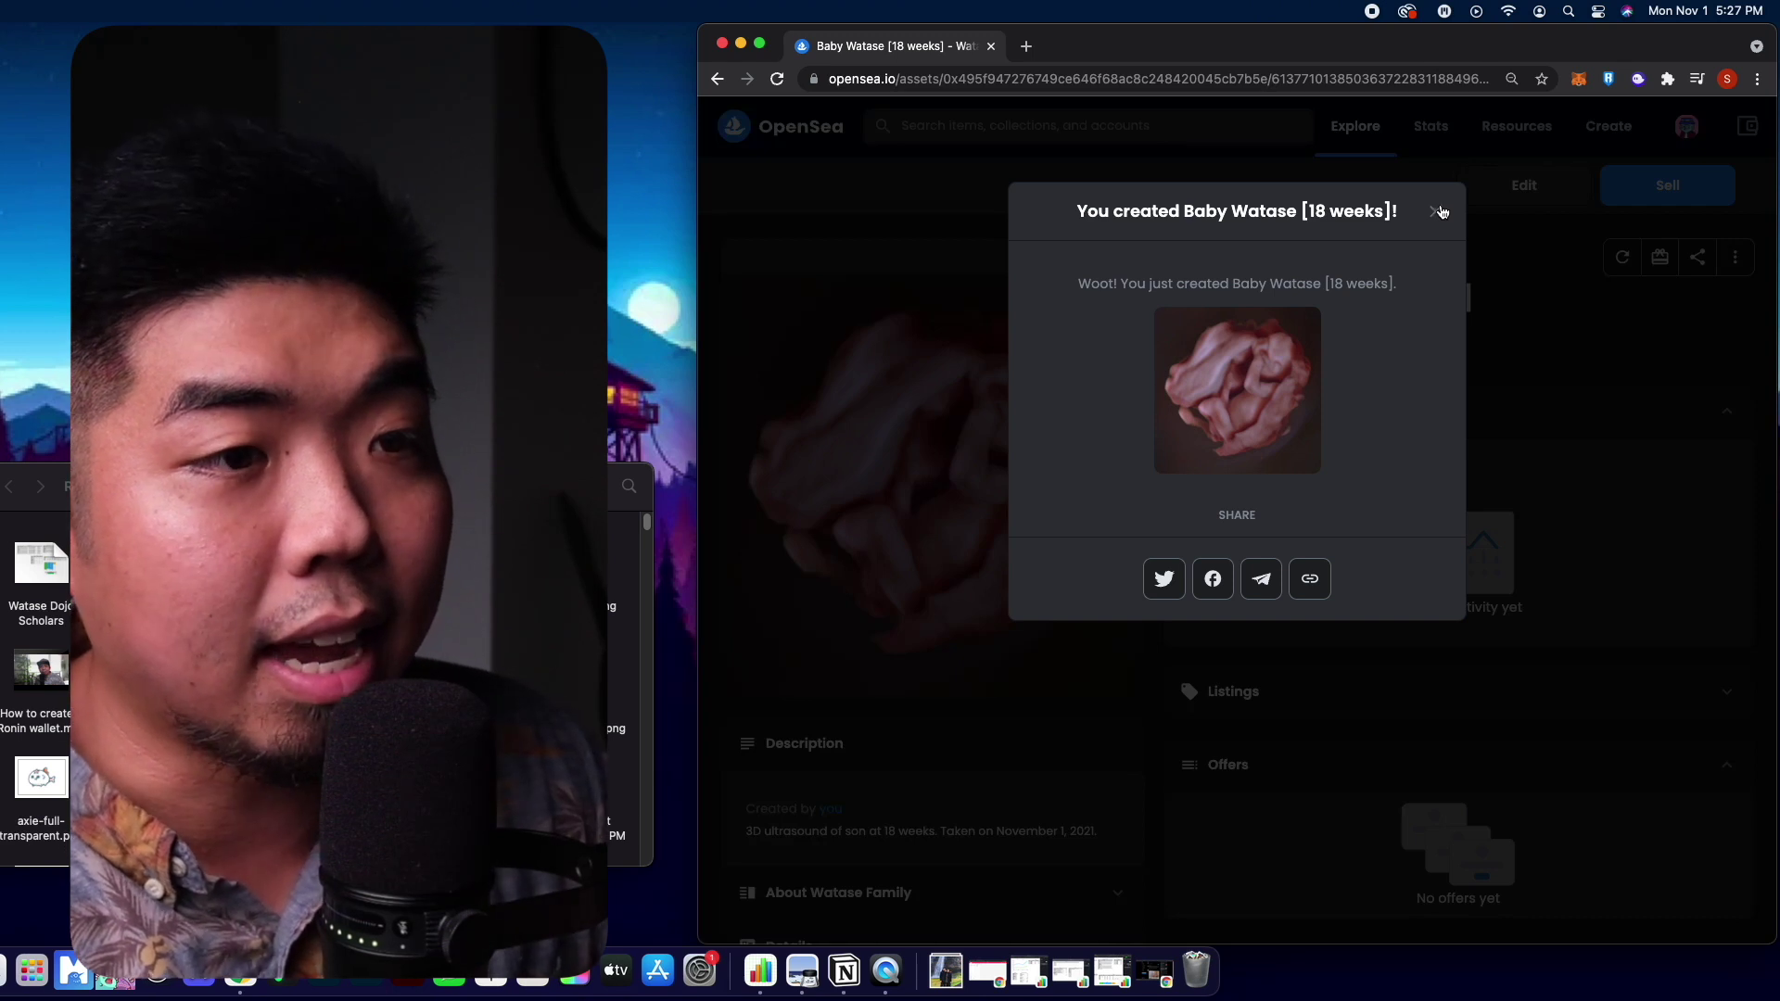
click(1439, 211)
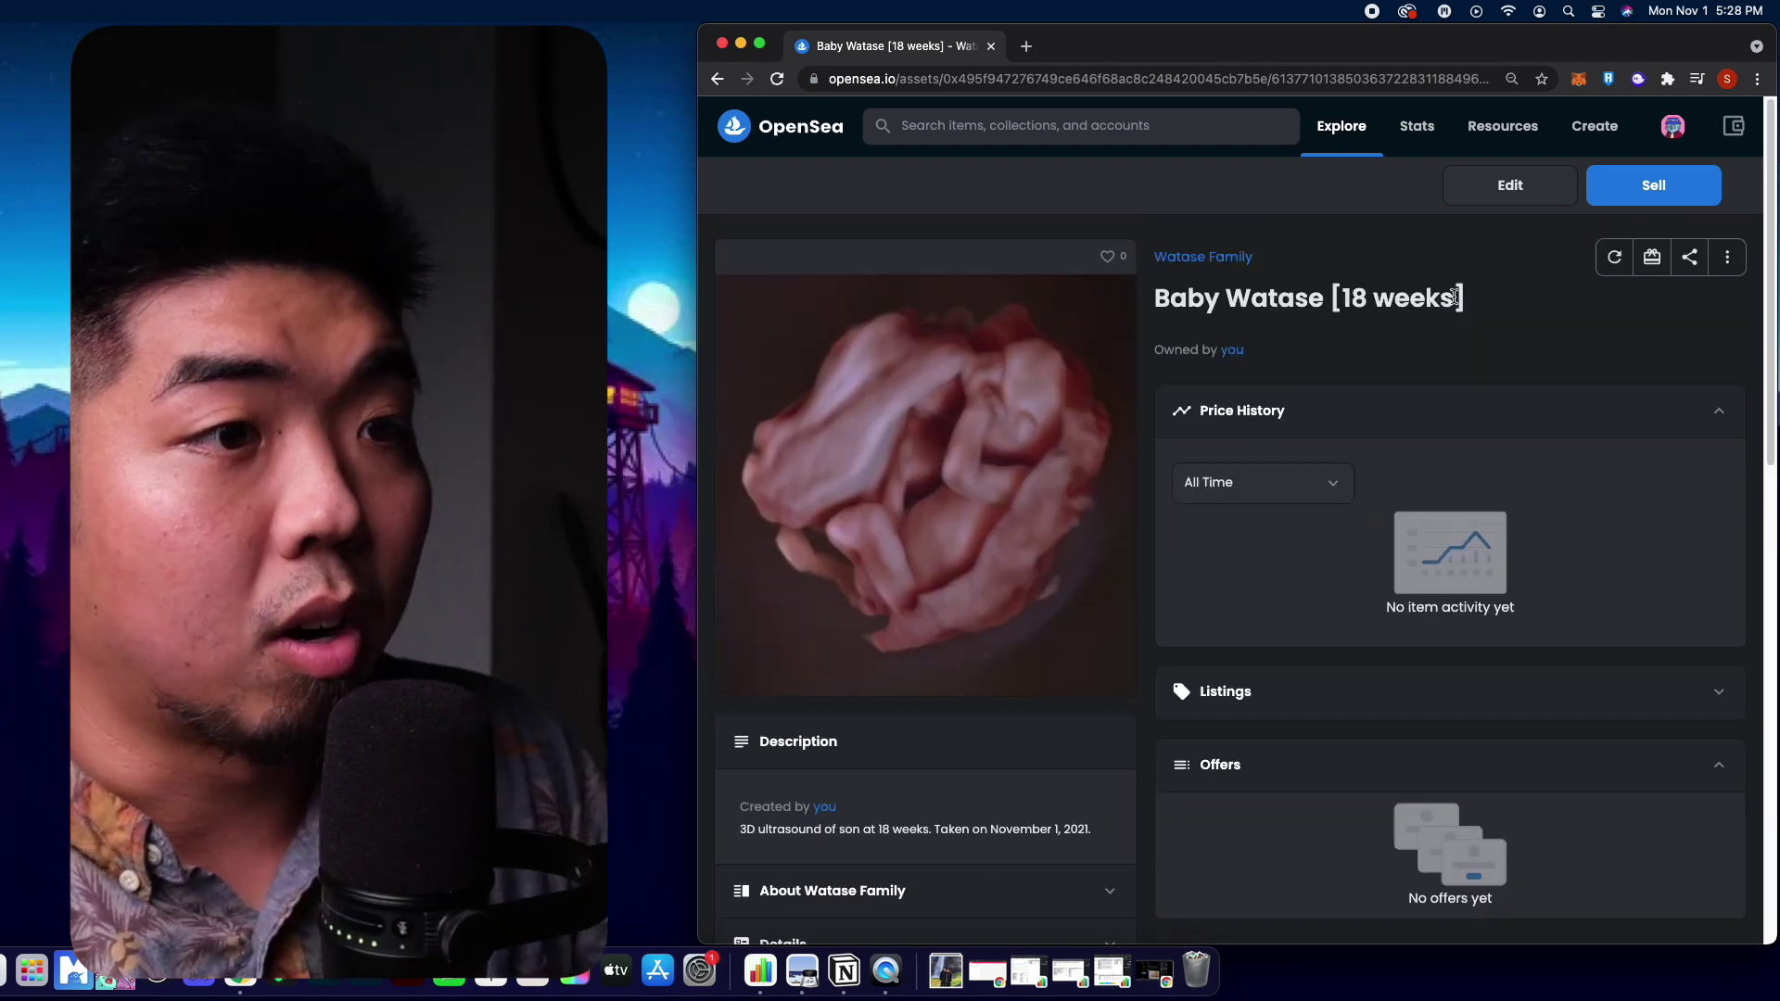
- Open Watase Family and reload until the Baby Watase [18 weeks] item is listed
click(1213, 262)
scroll(970, 258, down, 5)
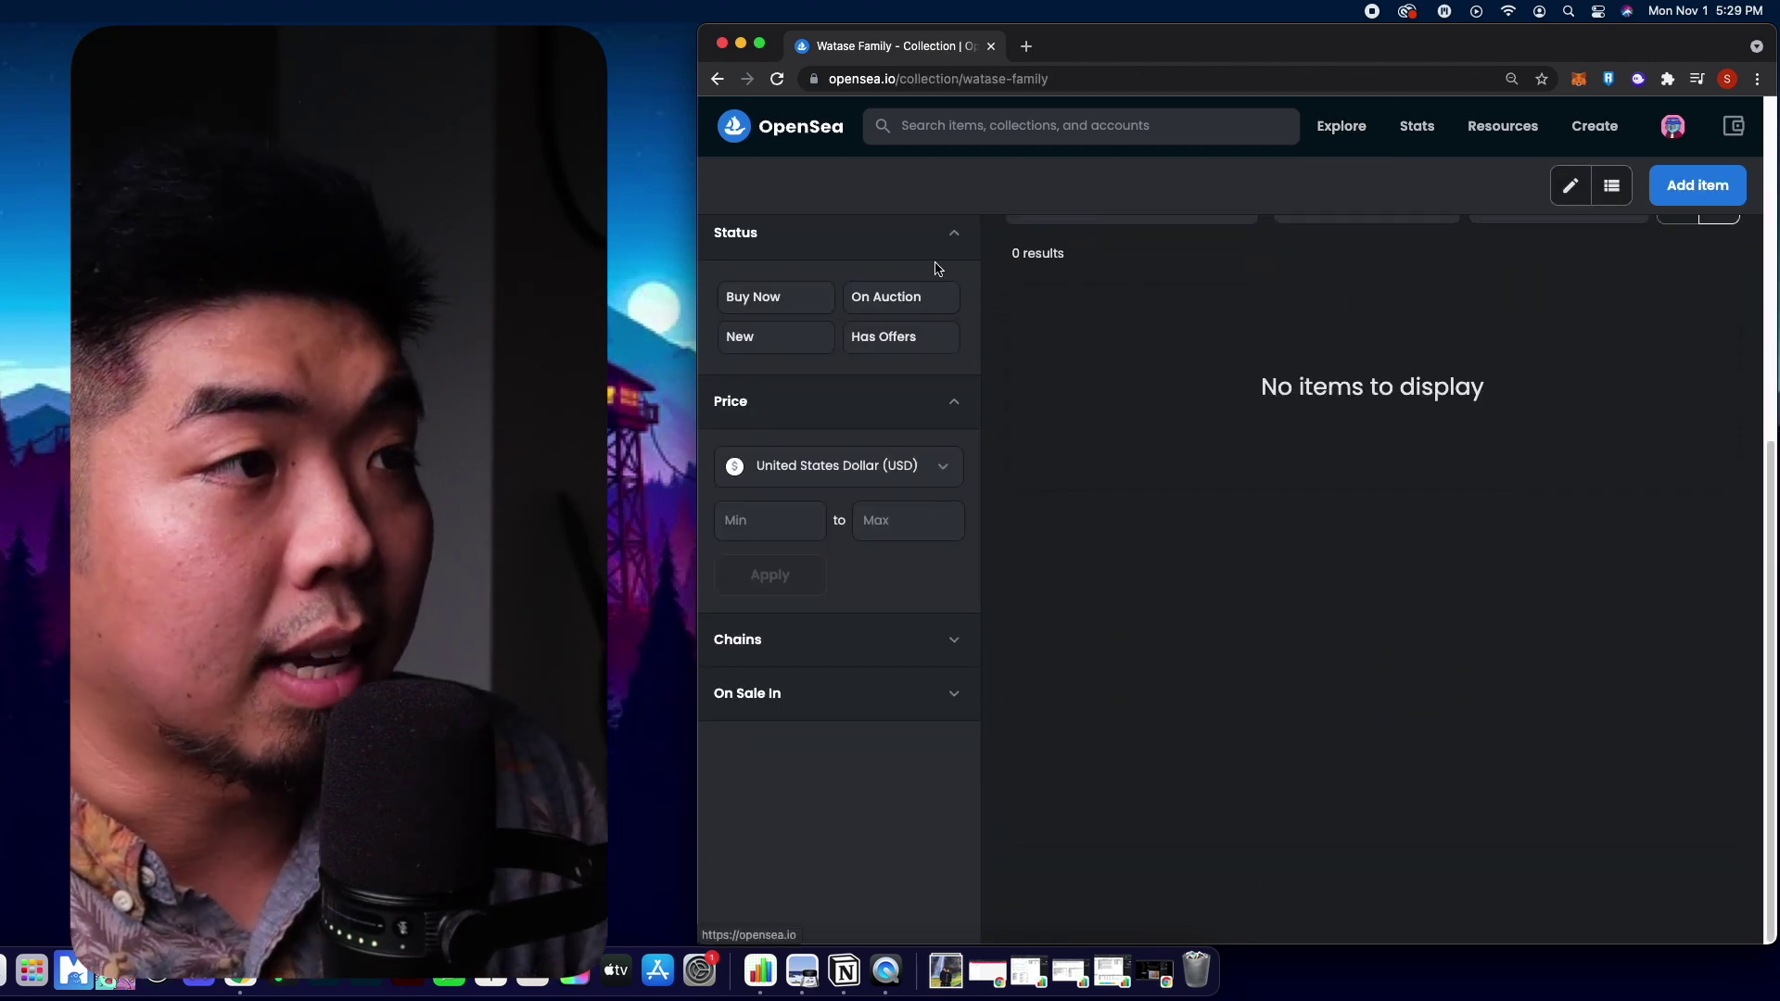
scroll(971, 258, up, 1)
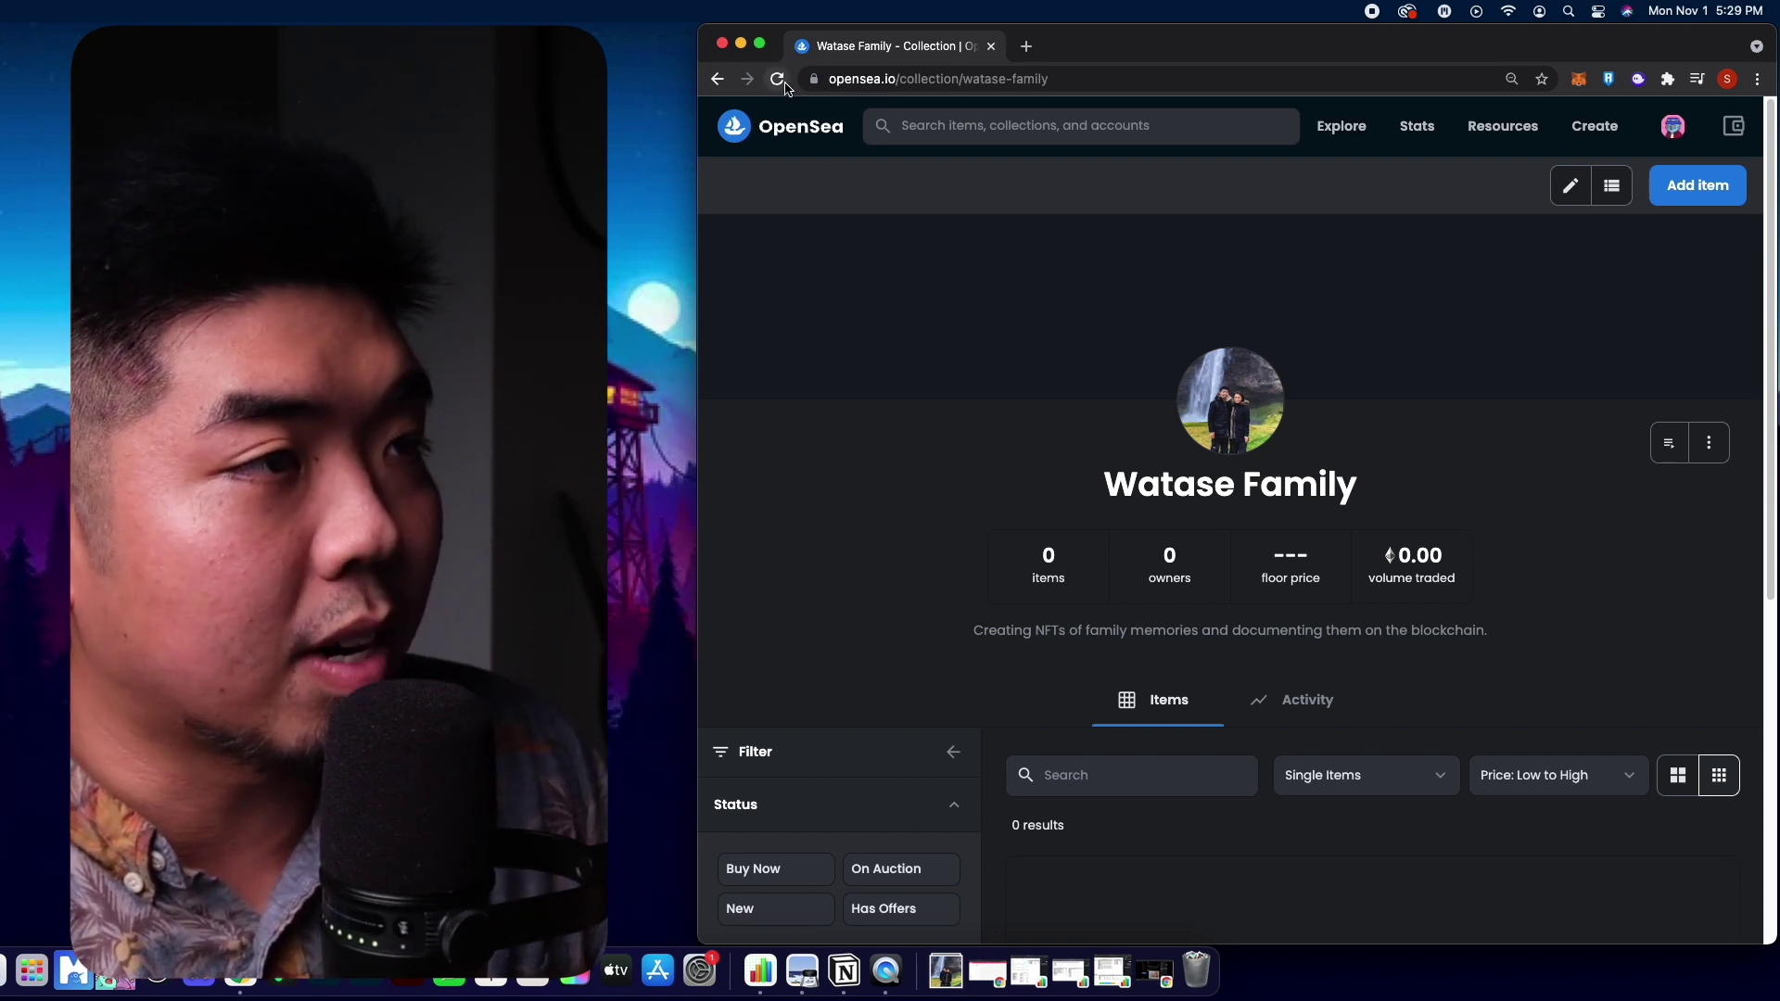
click(778, 80)
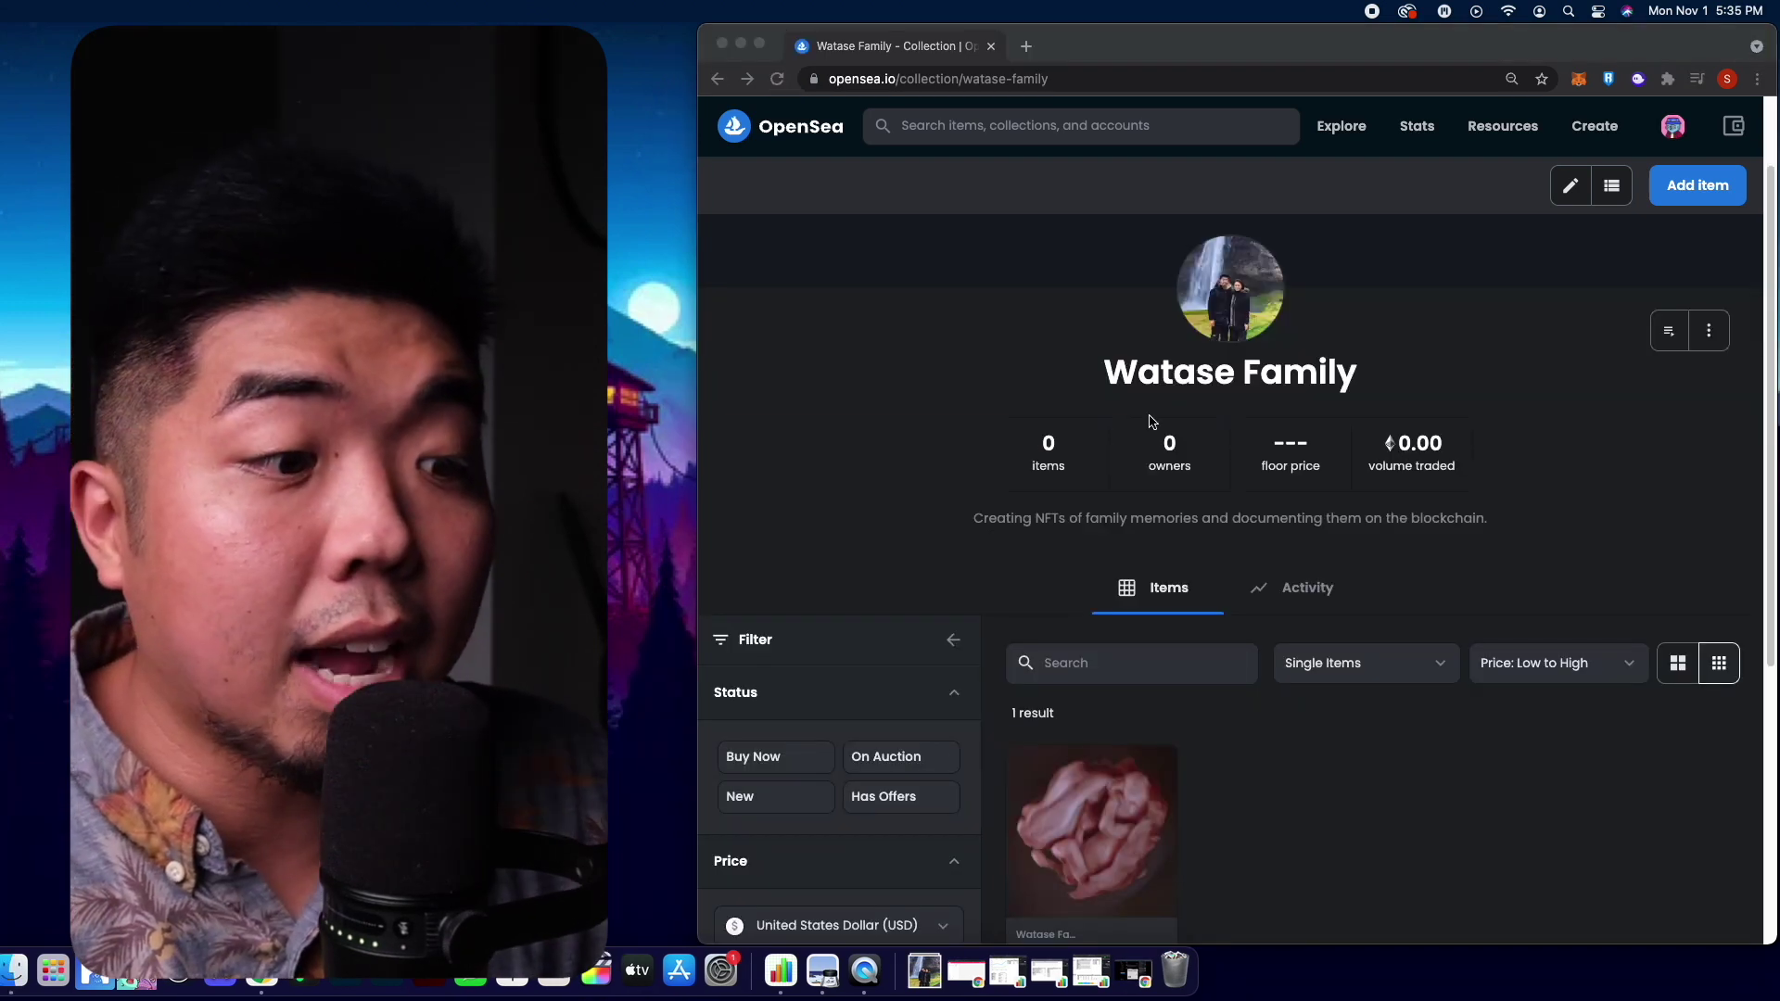
scroll(1330, 482, down, 5)
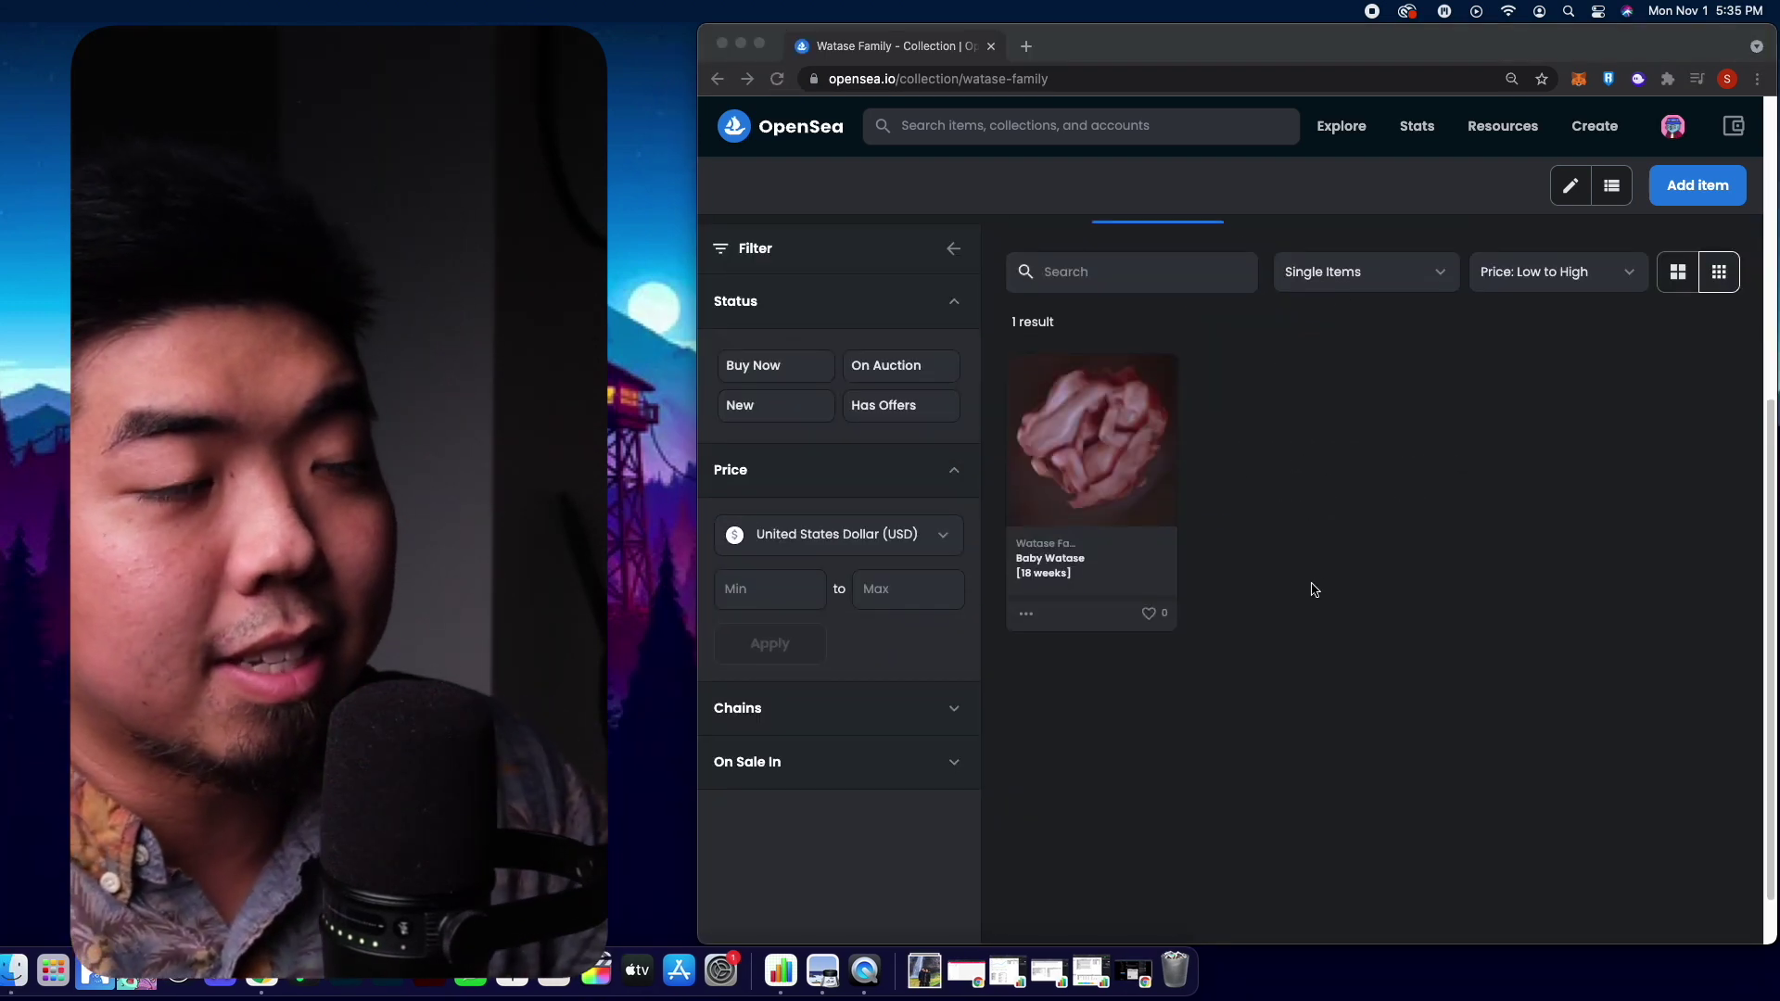
scroll(1117, 457, up, 6)
click(1296, 627)
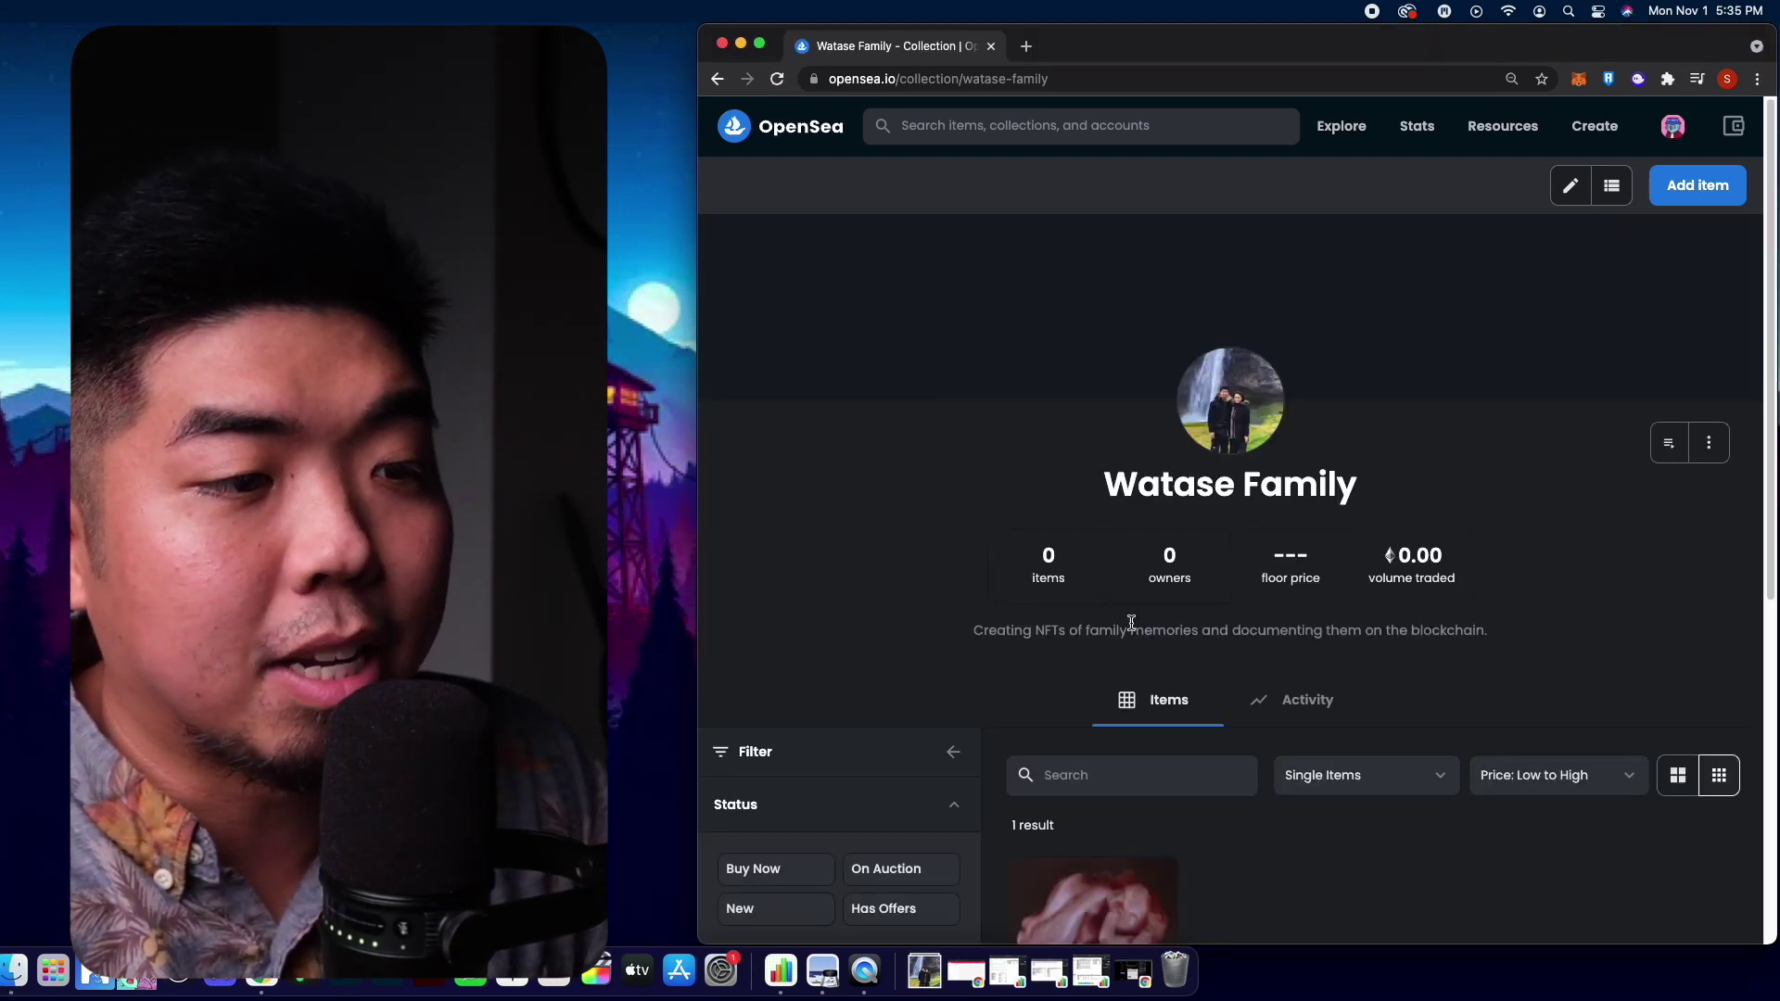
scroll(1145, 709, down, 4)
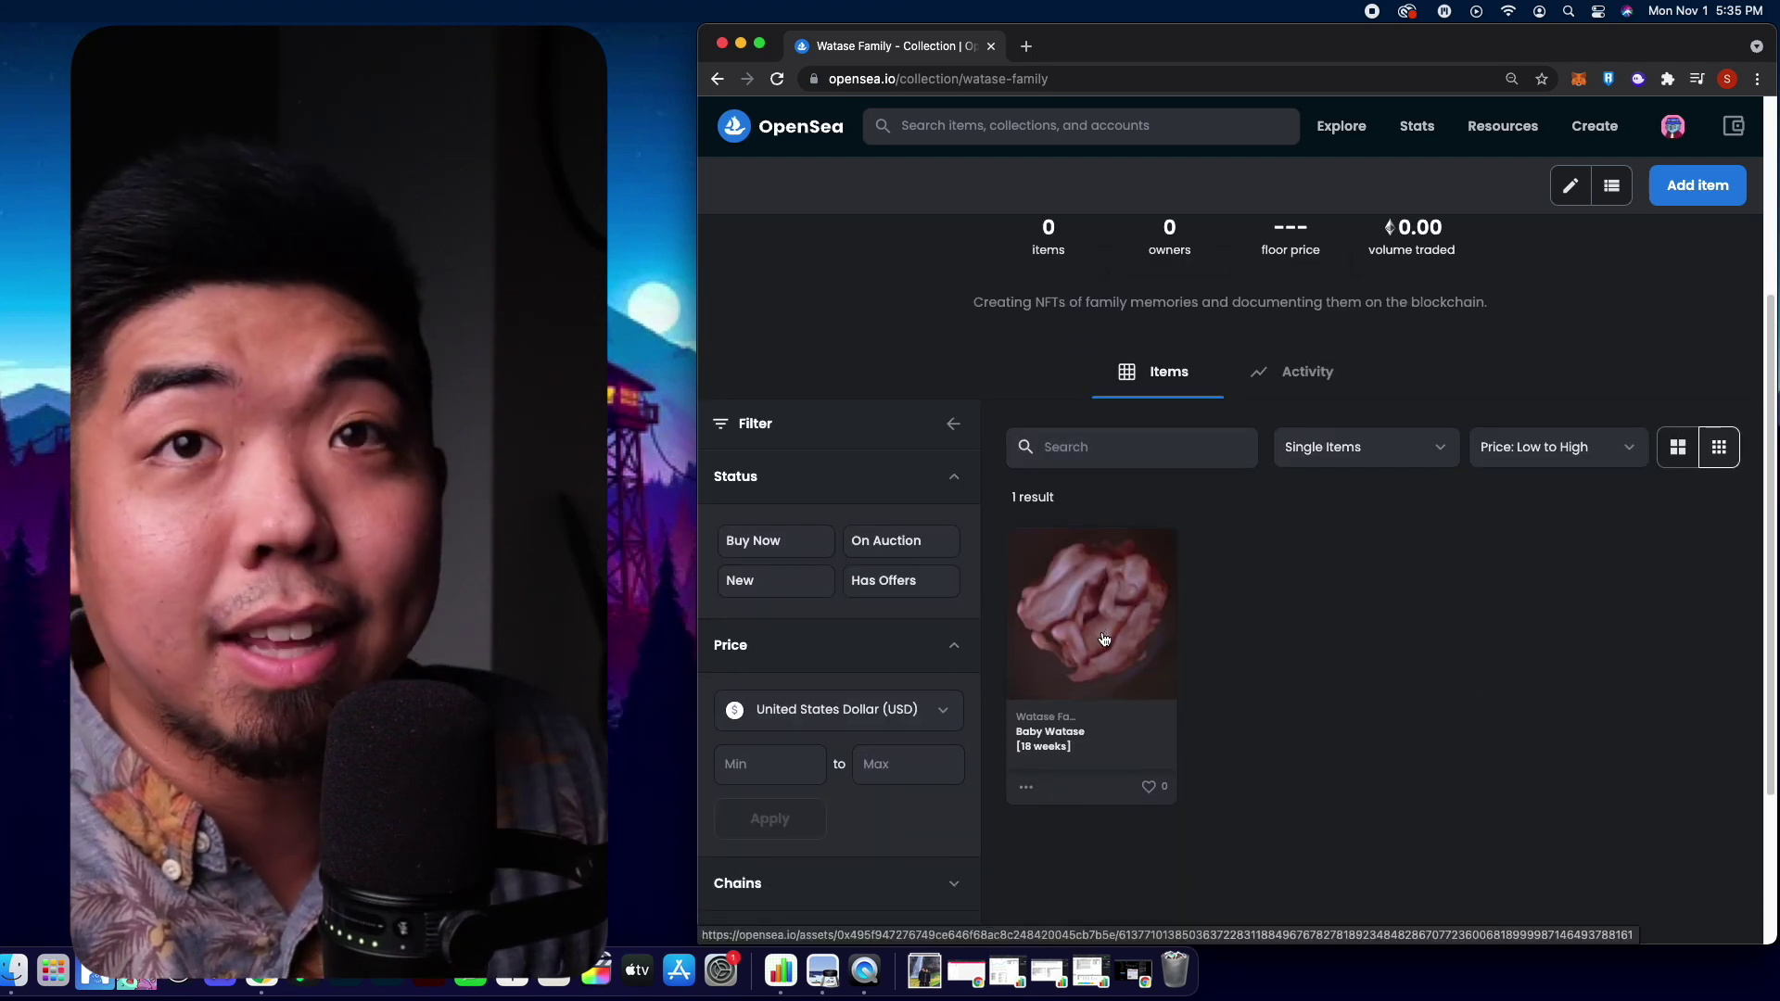
click(1107, 634)
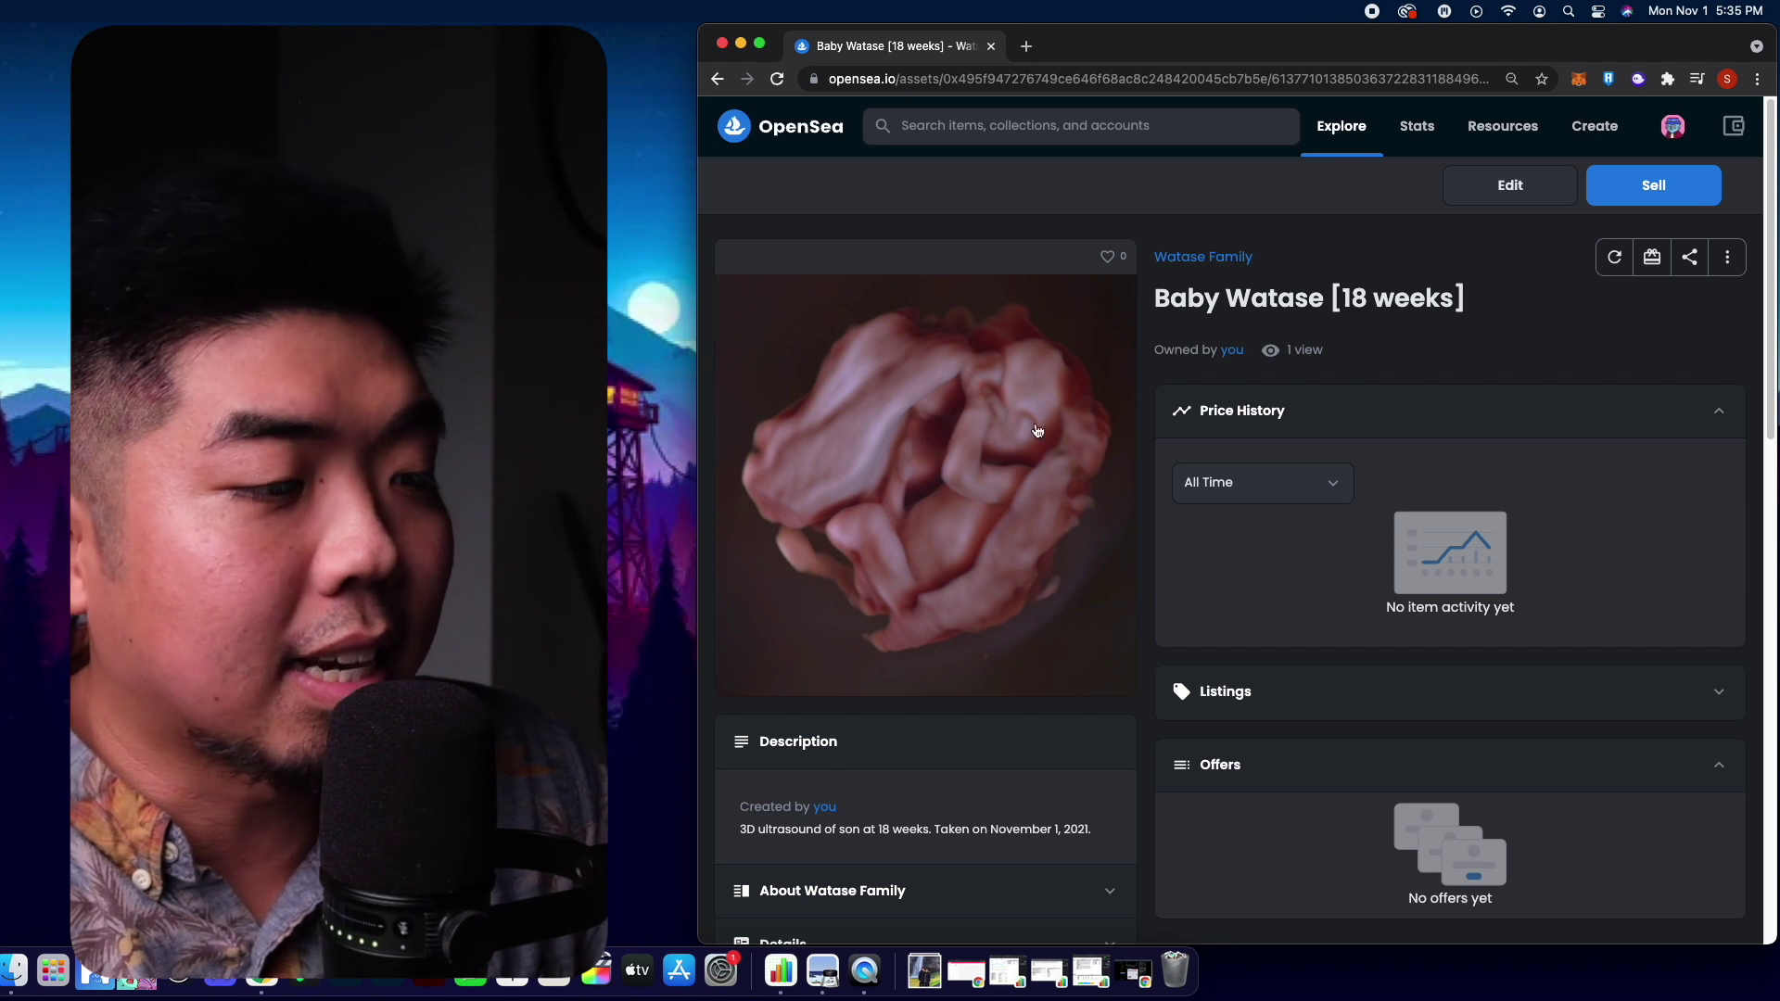
scroll(944, 694, down, 1)
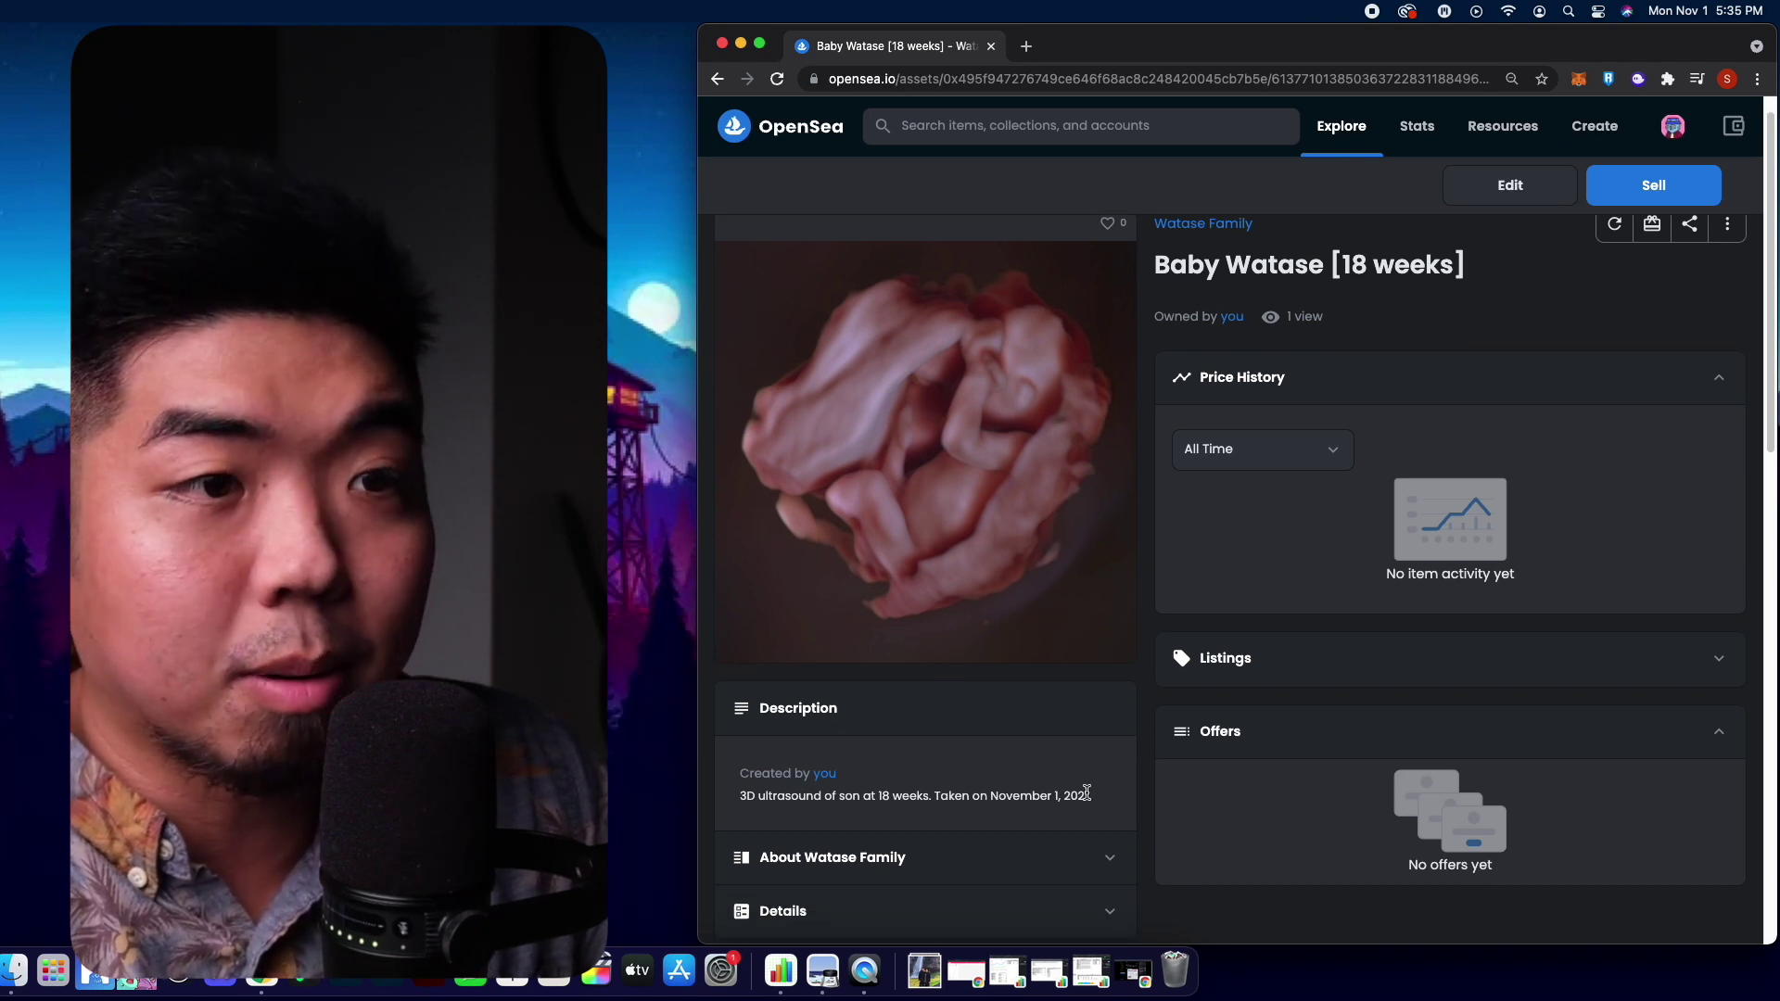
scroll(1222, 533, up, 1)
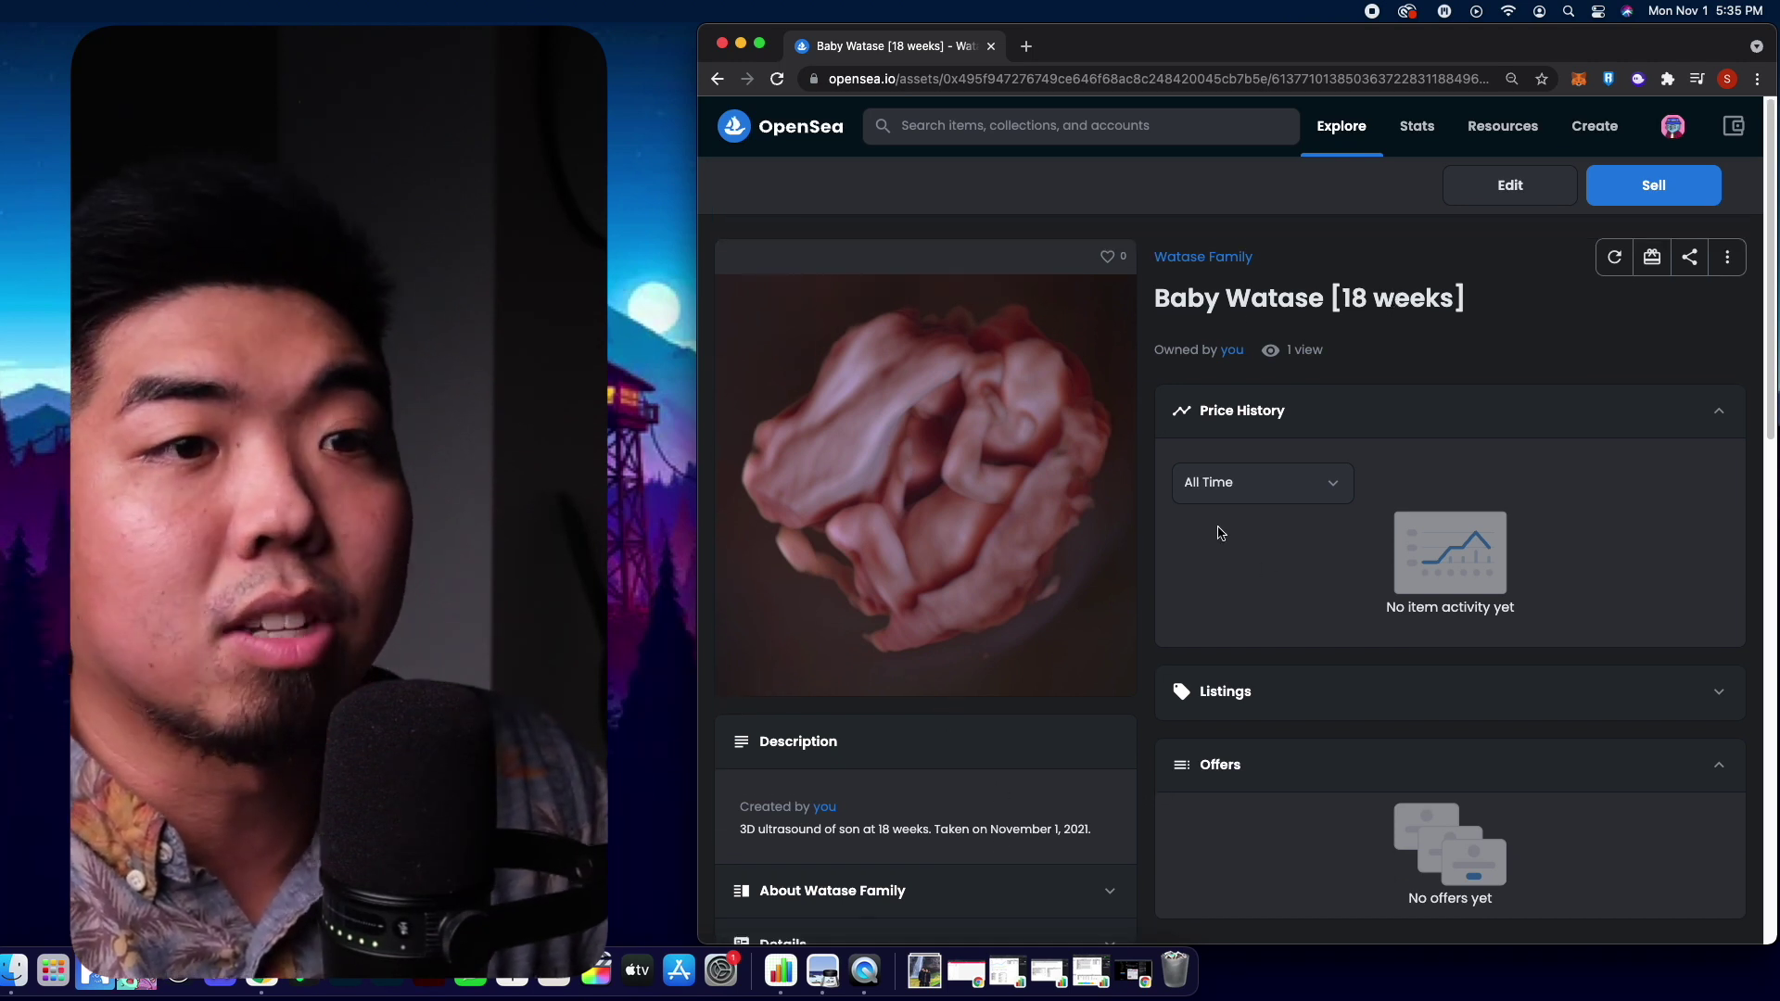
scroll(1205, 501, down, 10)
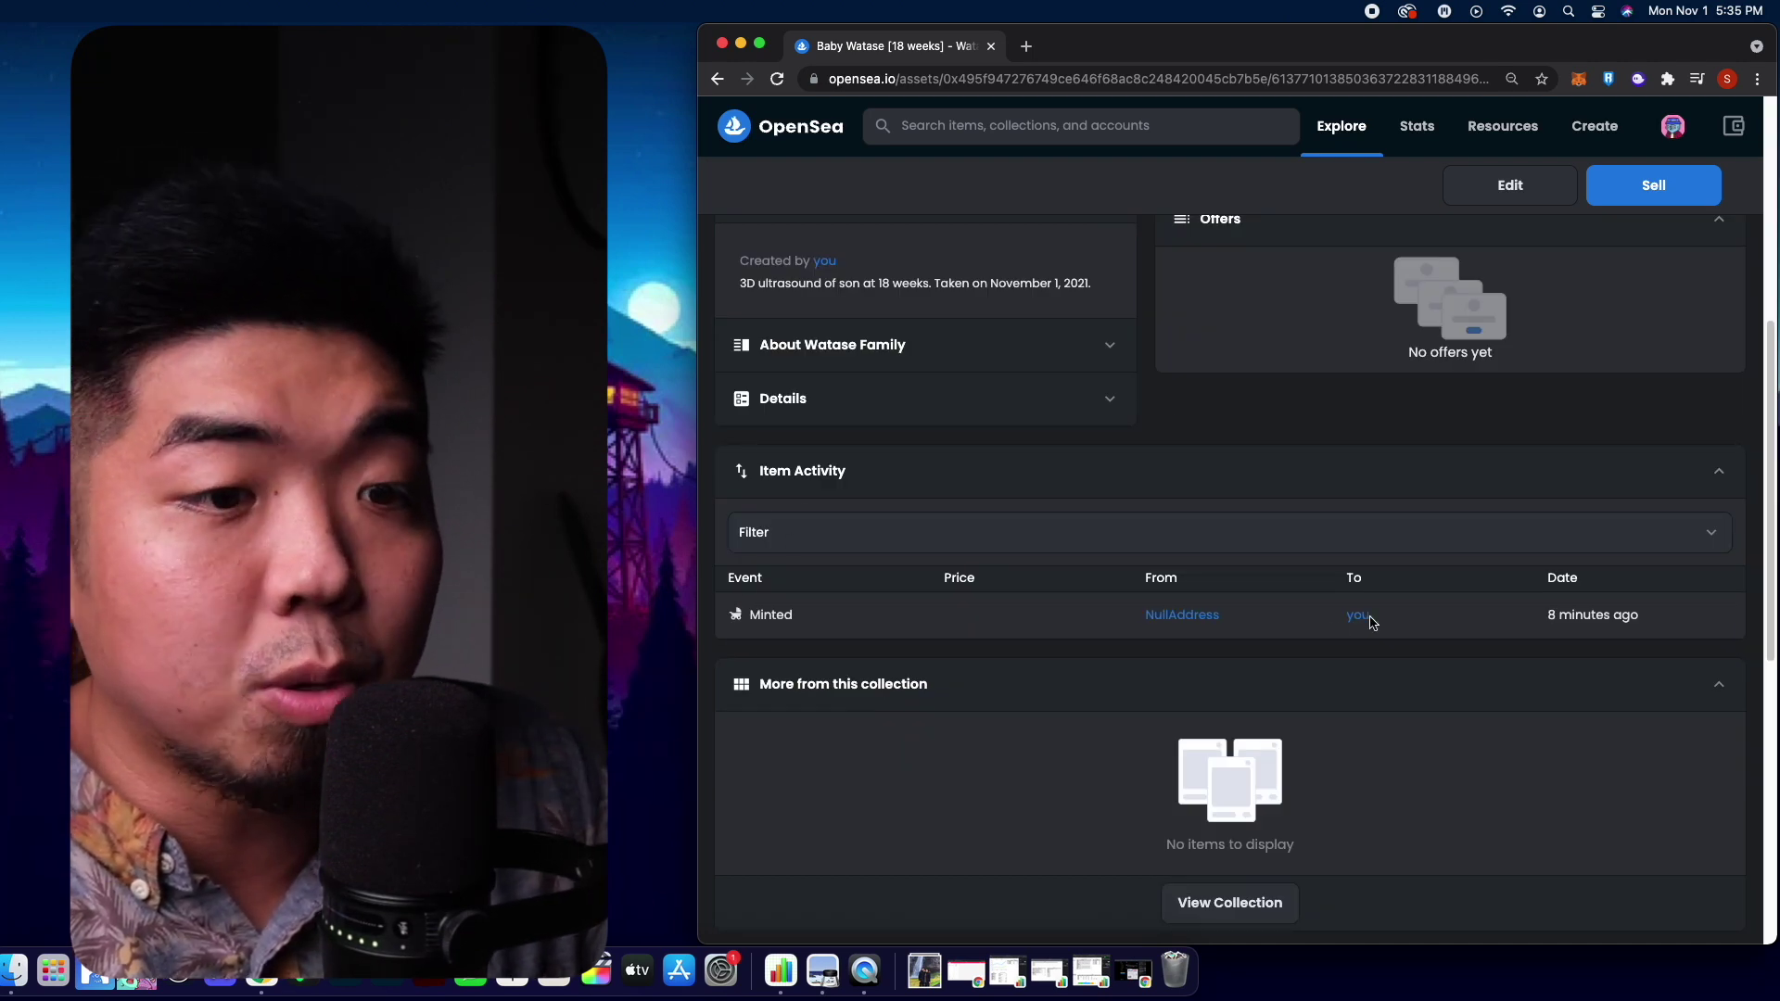
mouse_move(1614, 593)
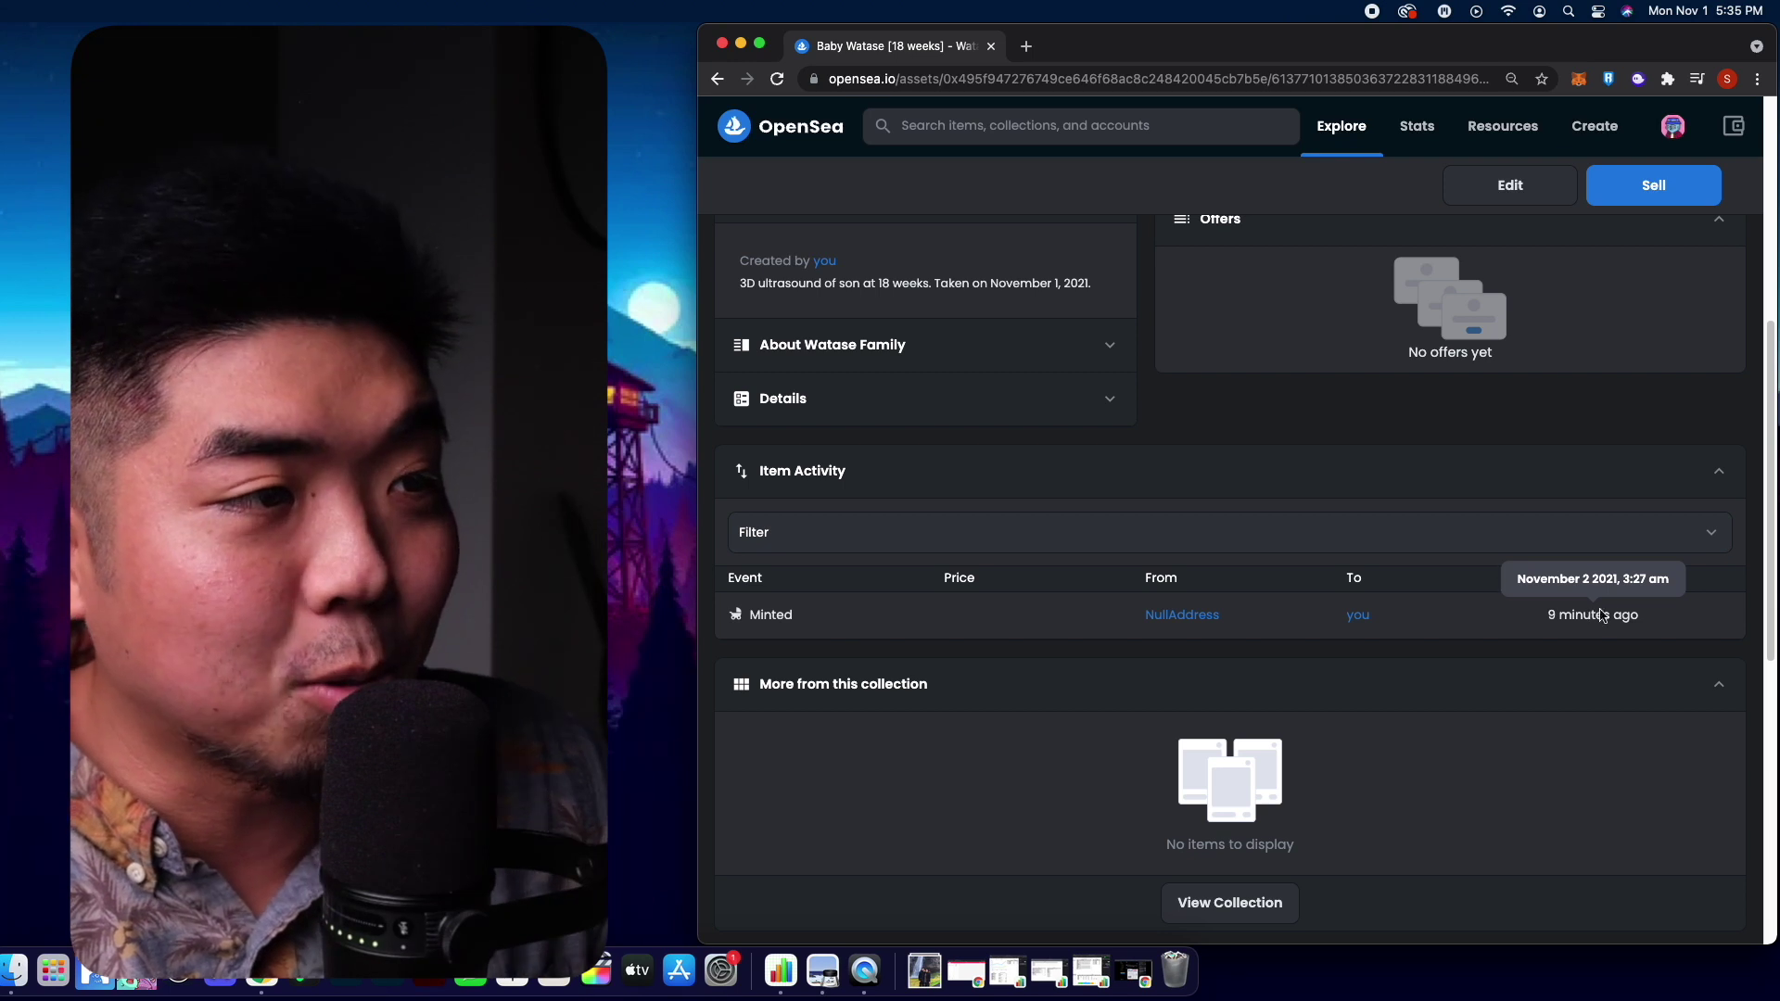
scroll(1143, 387, up, 6)
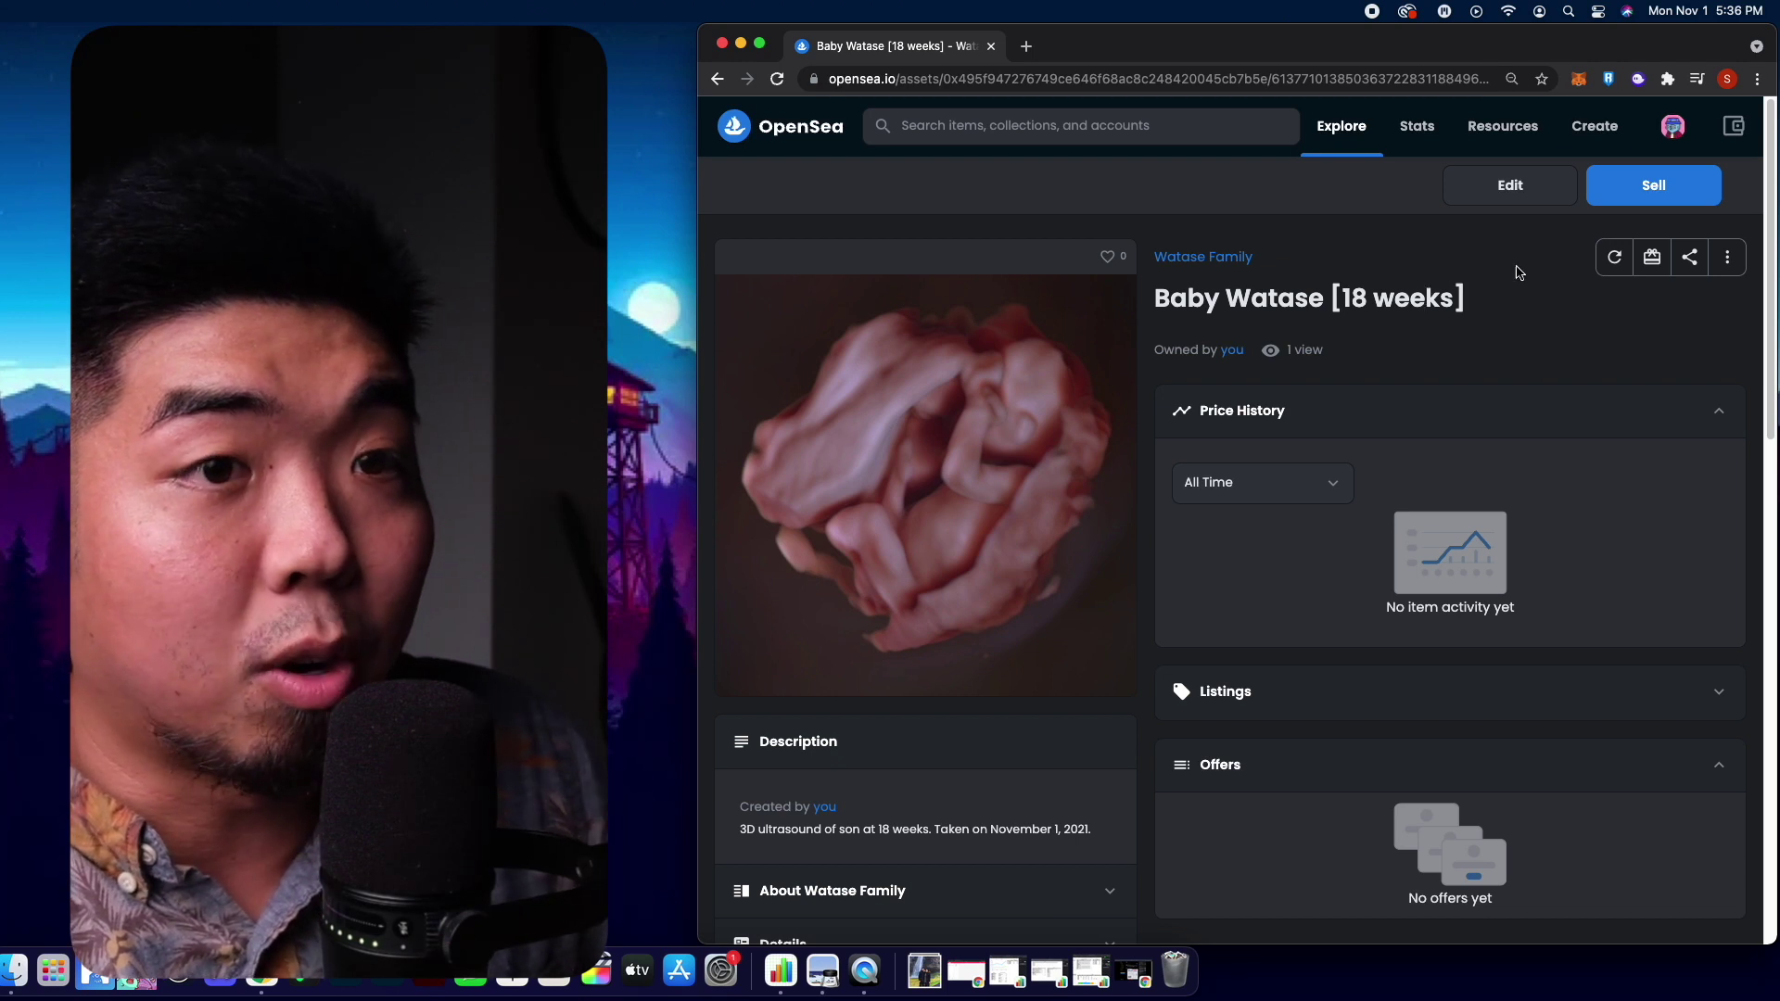
mouse_move(1673, 126)
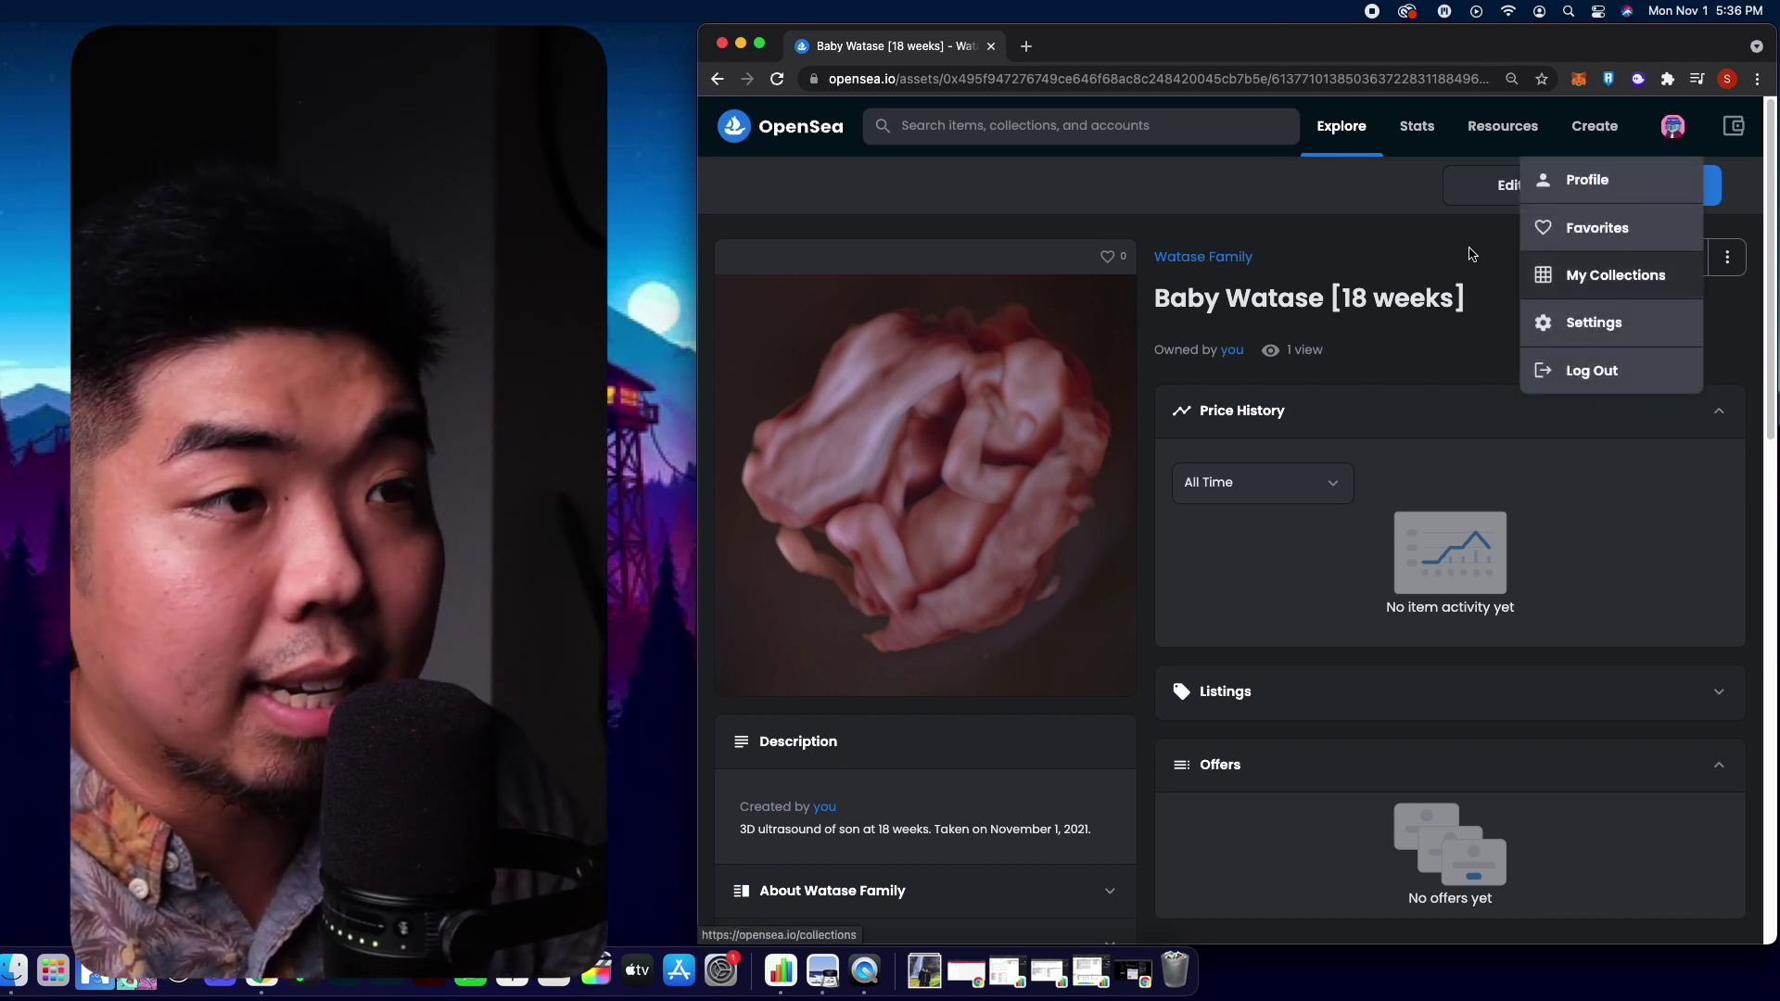
click(1204, 258)
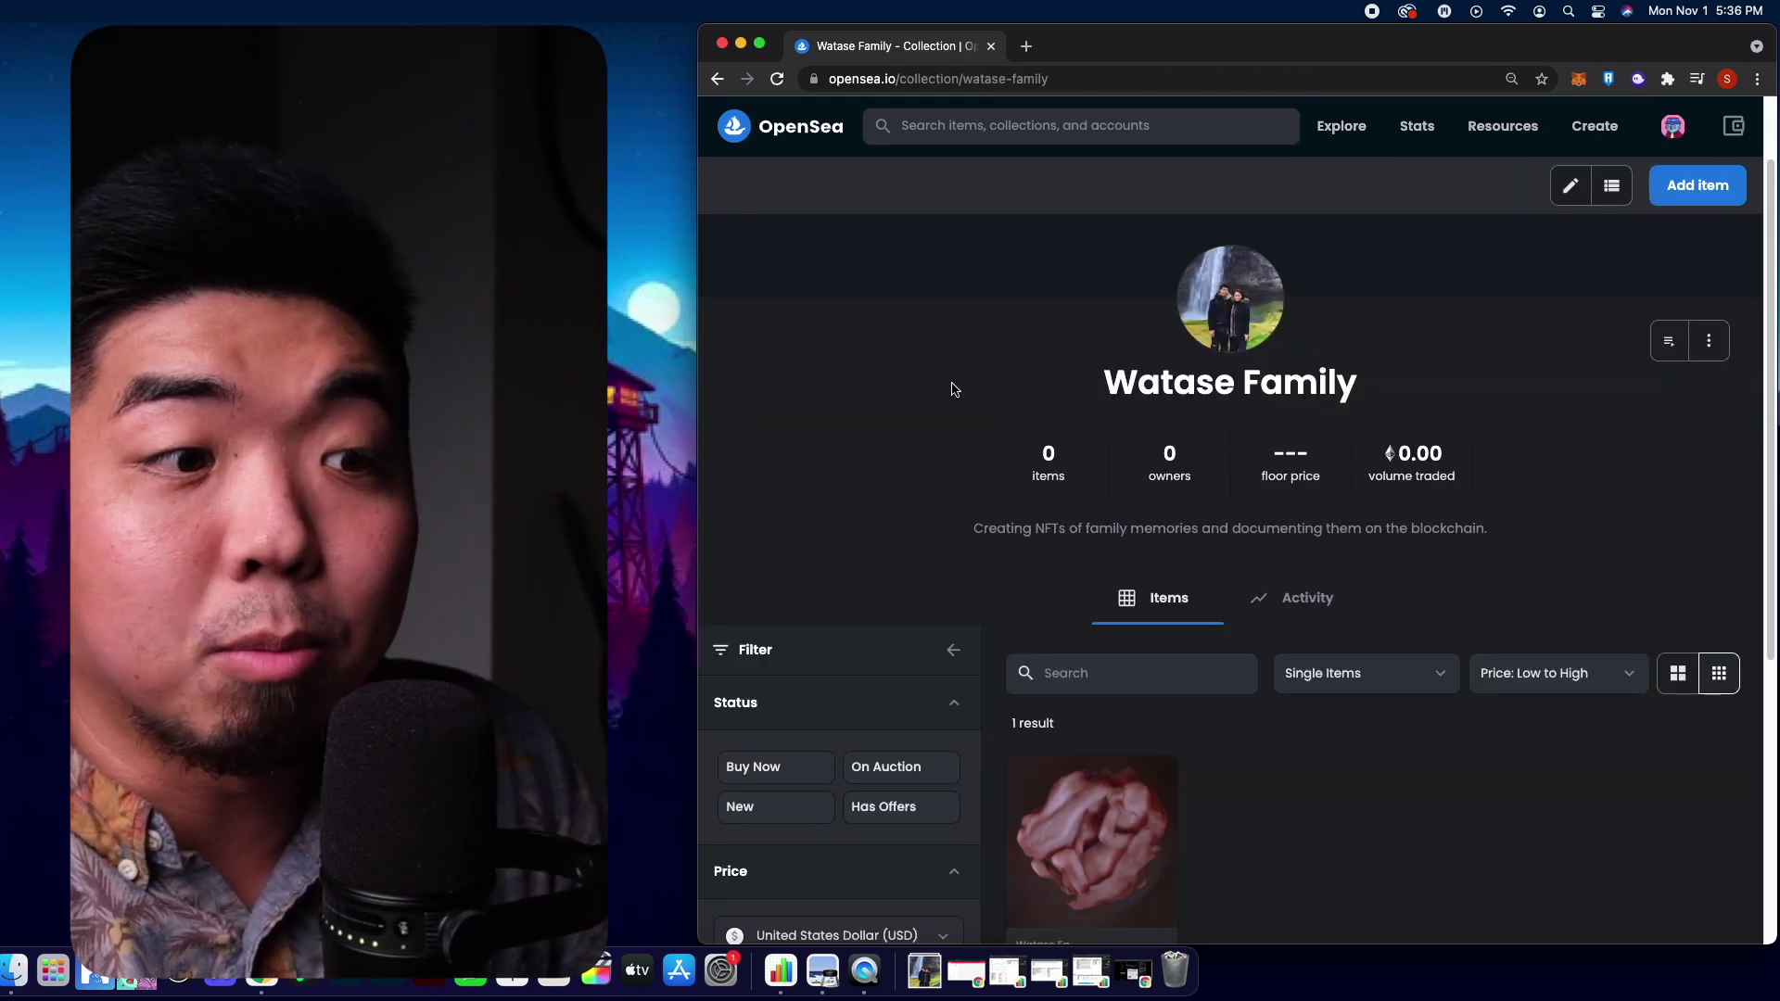
scroll(965, 384, down, 2)
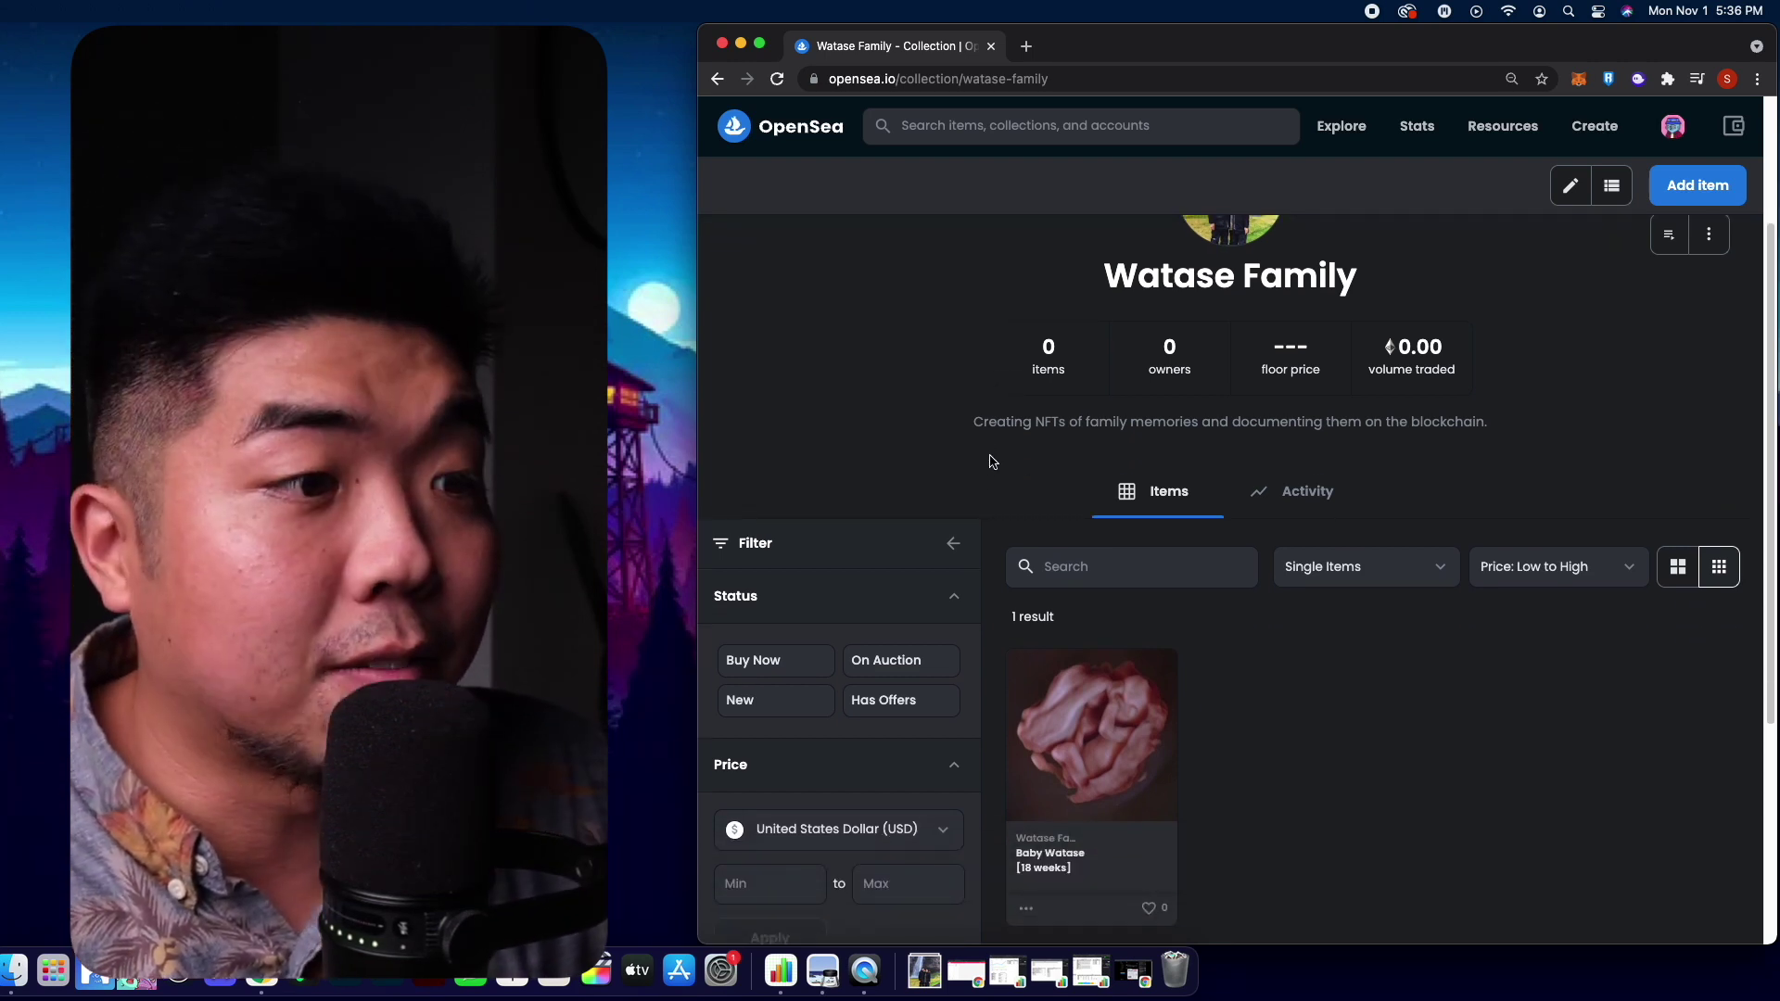
scroll(992, 463, down, 3)
scroll(991, 482, up, 5)
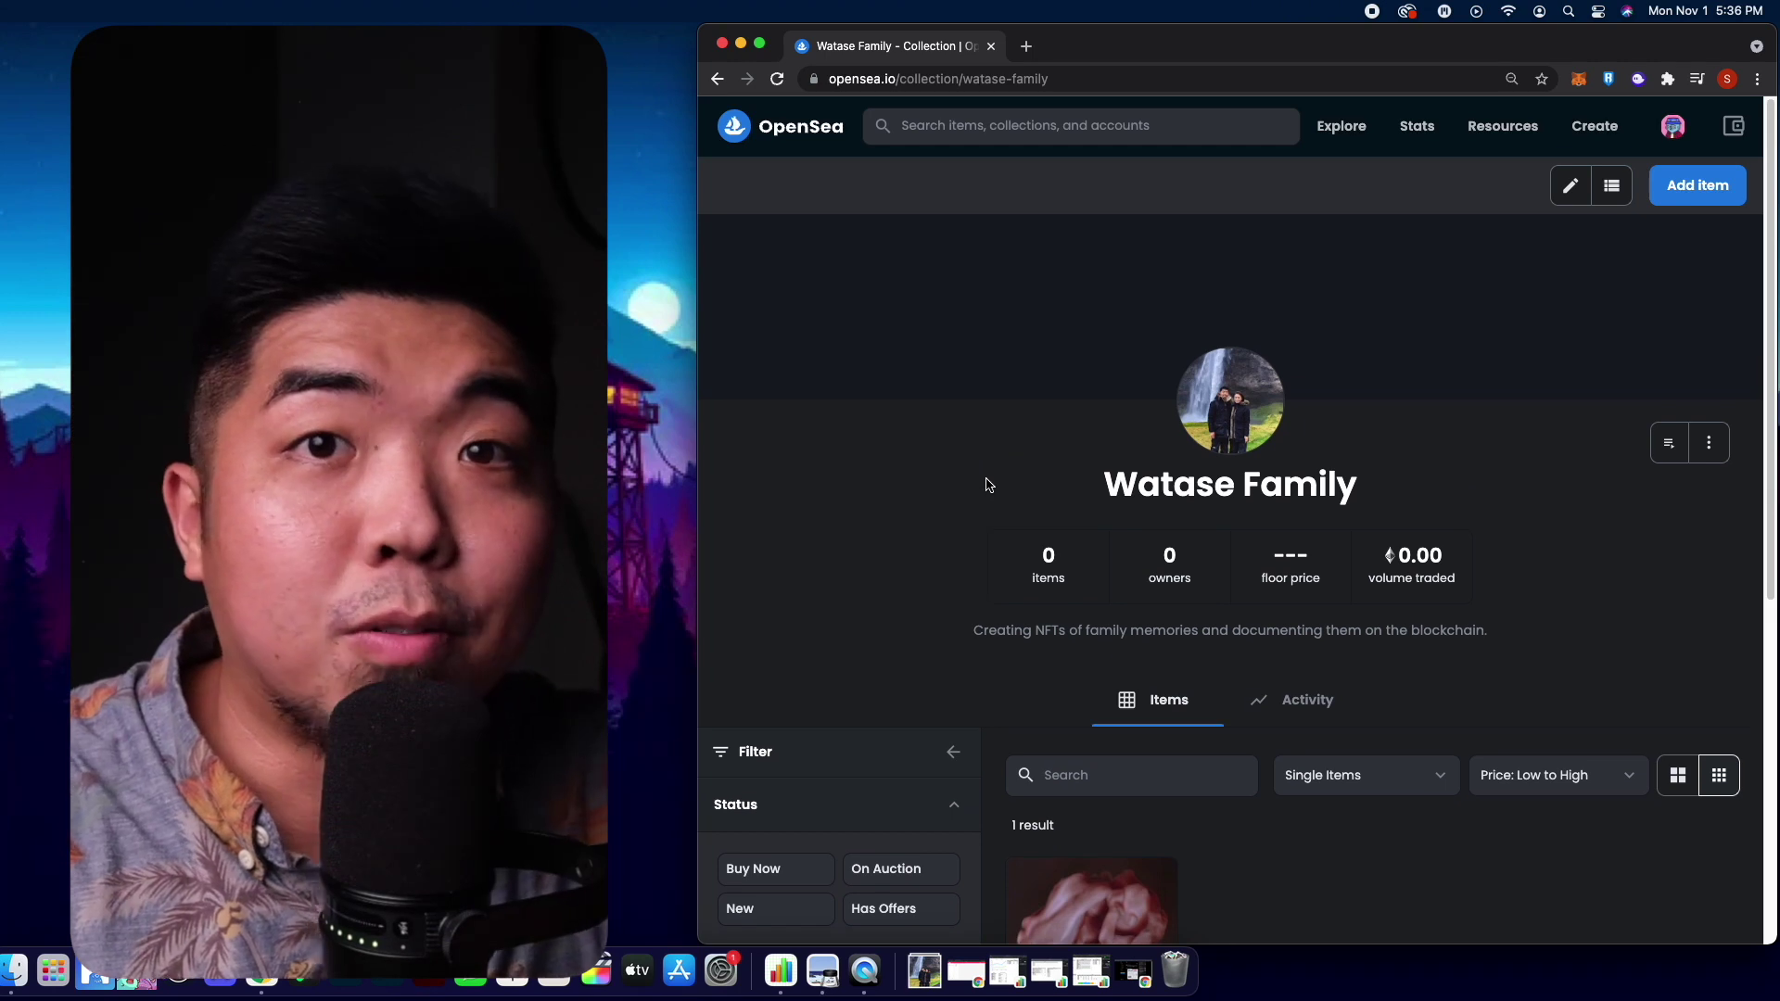